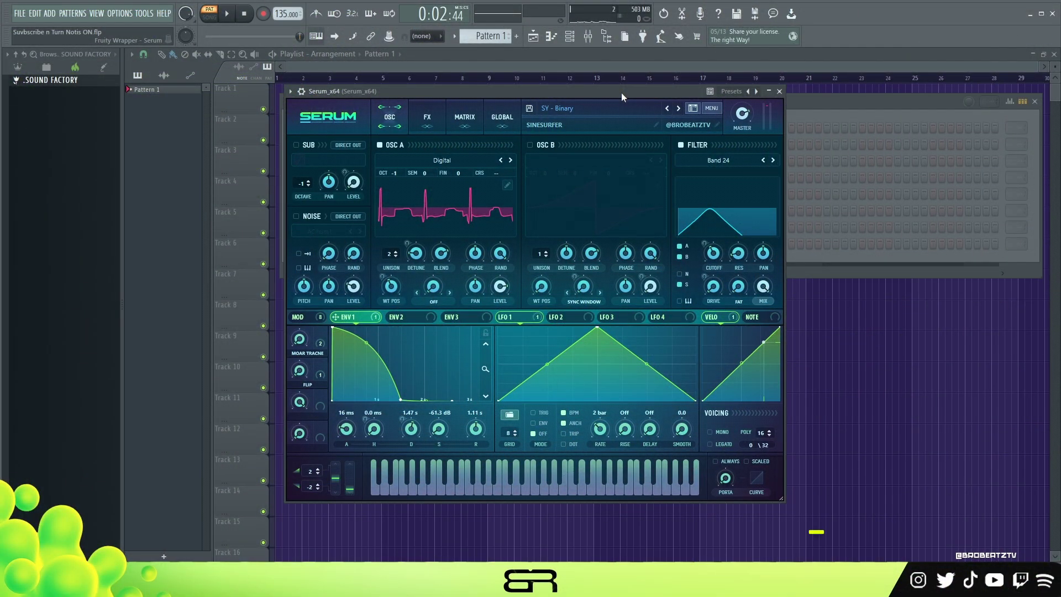
- Close the Serum plugin window and open the Serum_x64 channel's piano roll, with the playhead at the start
drag(621, 94, 670, 81)
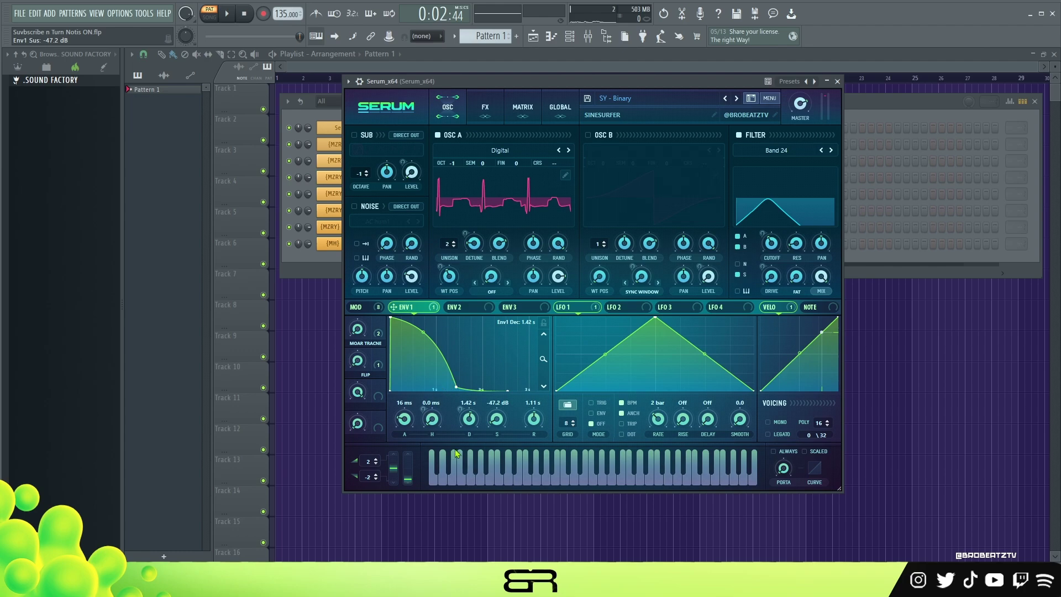
click(838, 82)
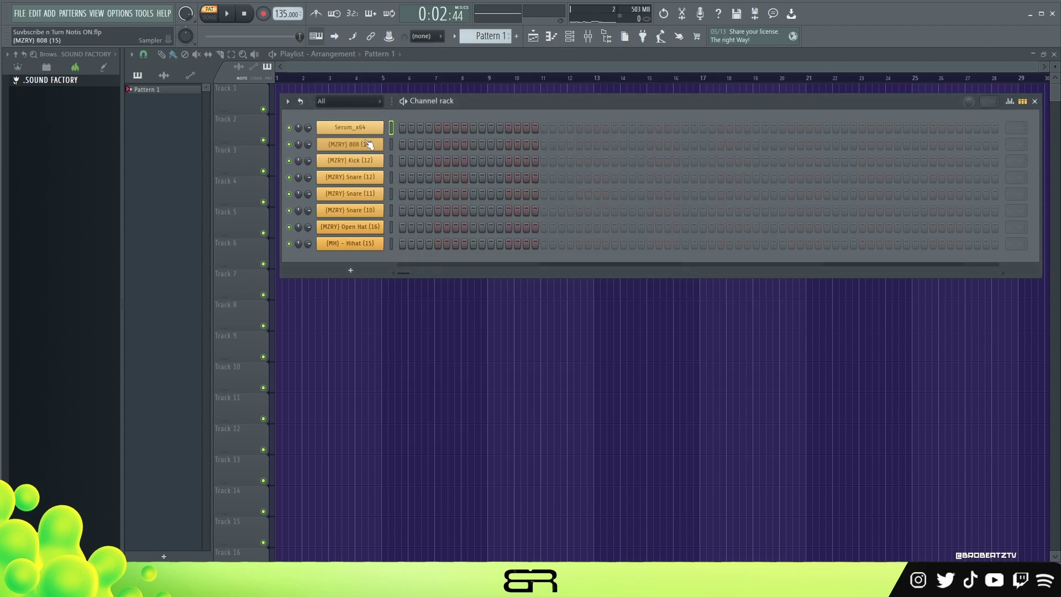
right_click(372, 128)
click(392, 127)
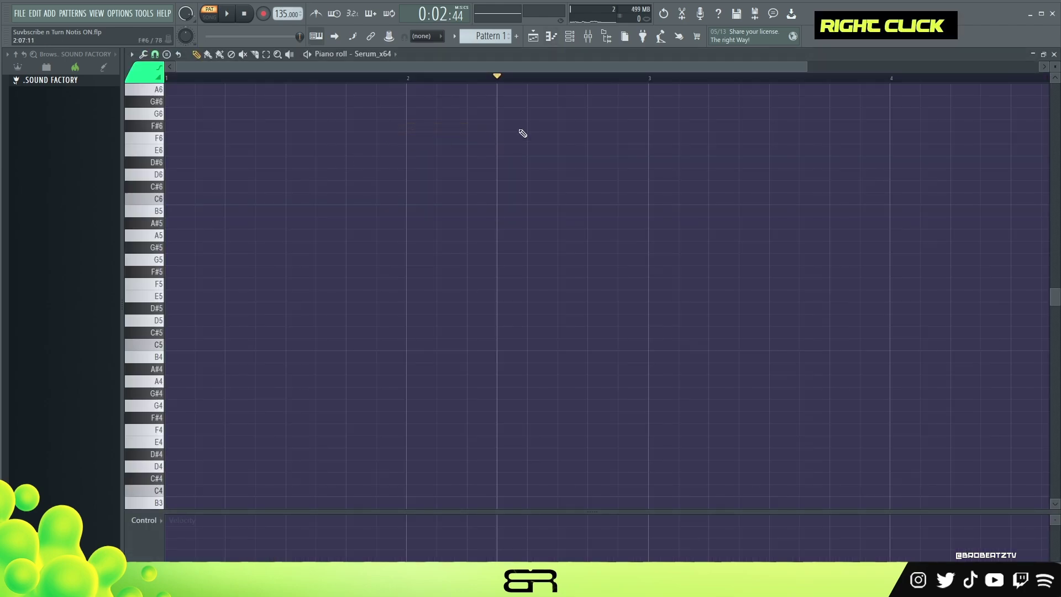
drag(474, 79, 165, 104)
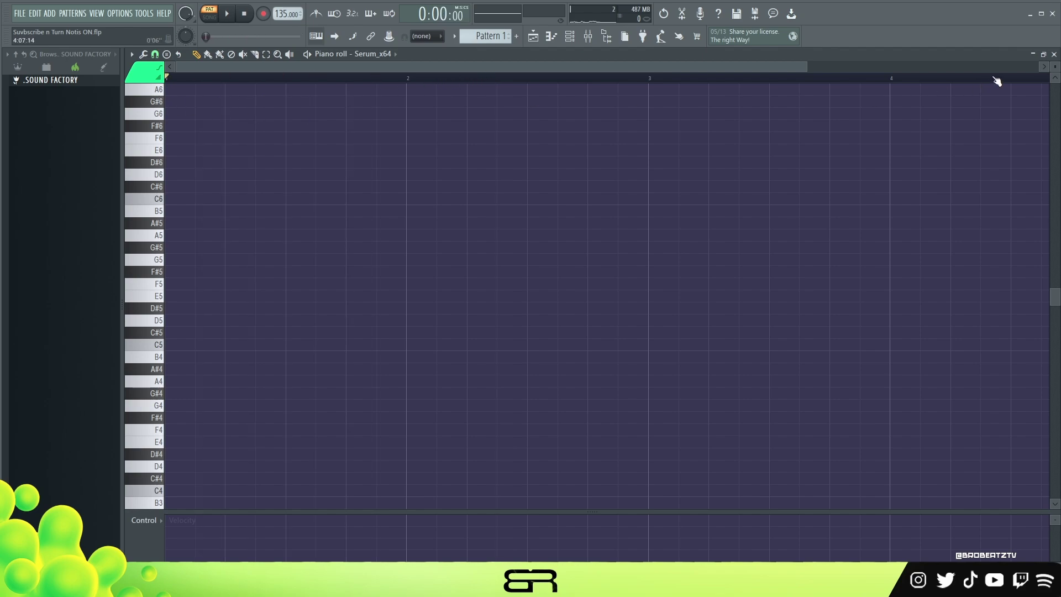
- Audition a few pitches and place a G5 note about half a bar long at the start of bar 1
drag(1056, 67, 1056, 43)
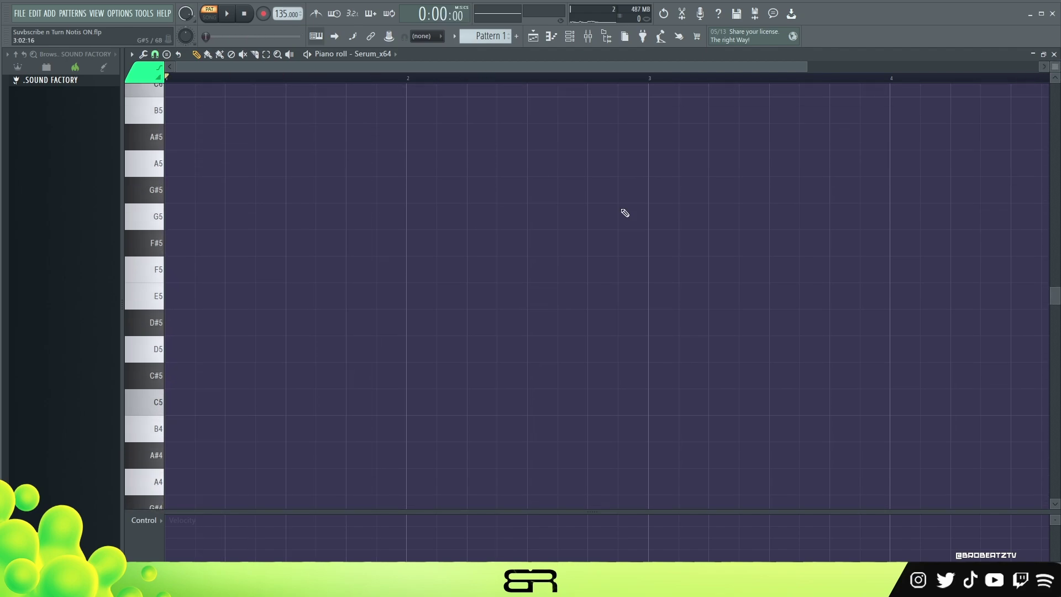
scroll(213, 330, up, 3)
double_click(151, 376)
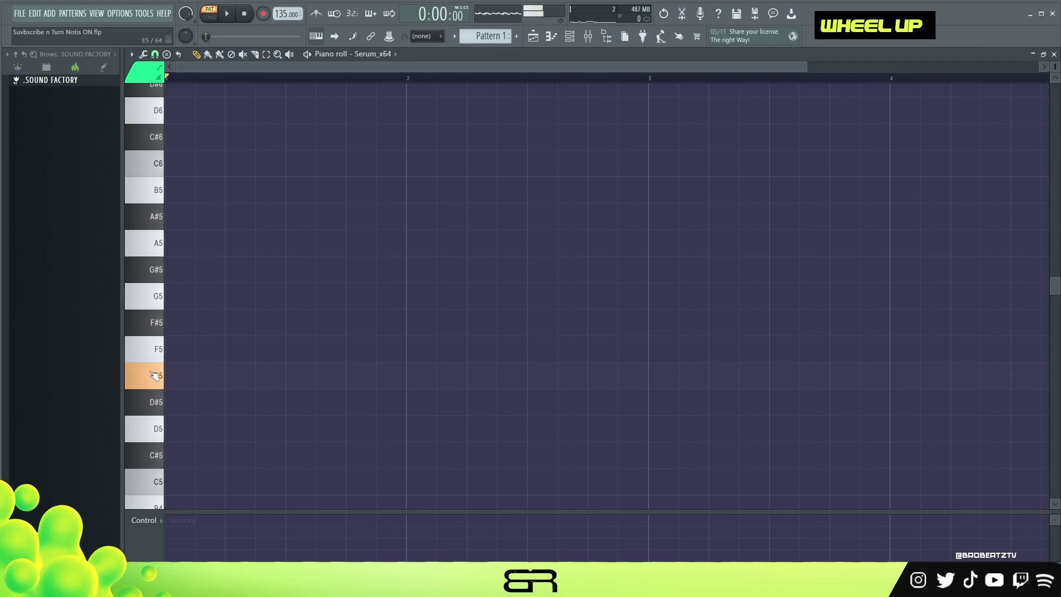
click(150, 323)
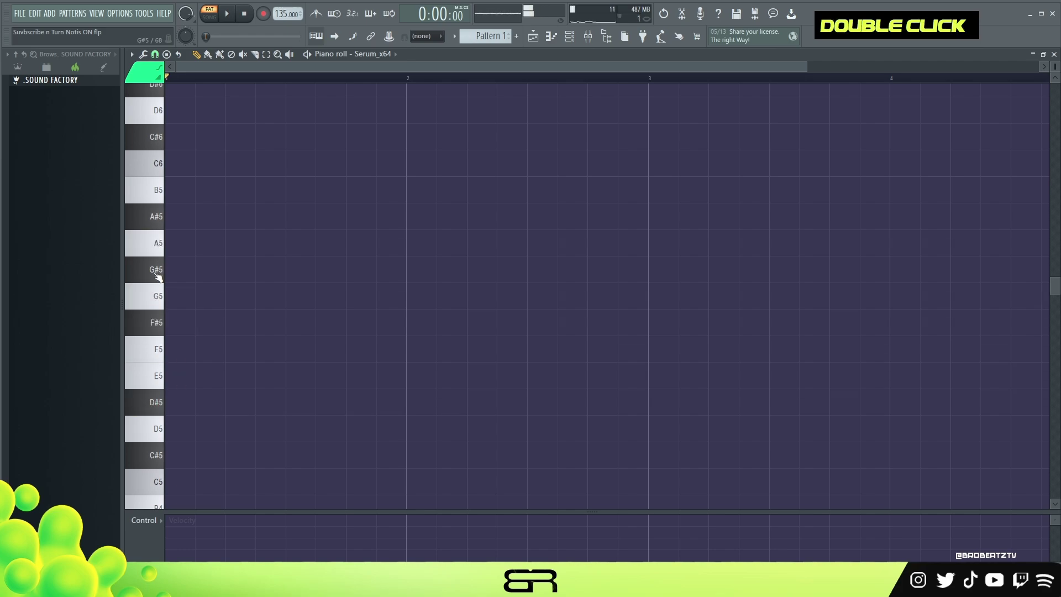
click(190, 298)
alt+click(299, 298)
alt+right_click(299, 298)
drag(289, 301, 277, 320)
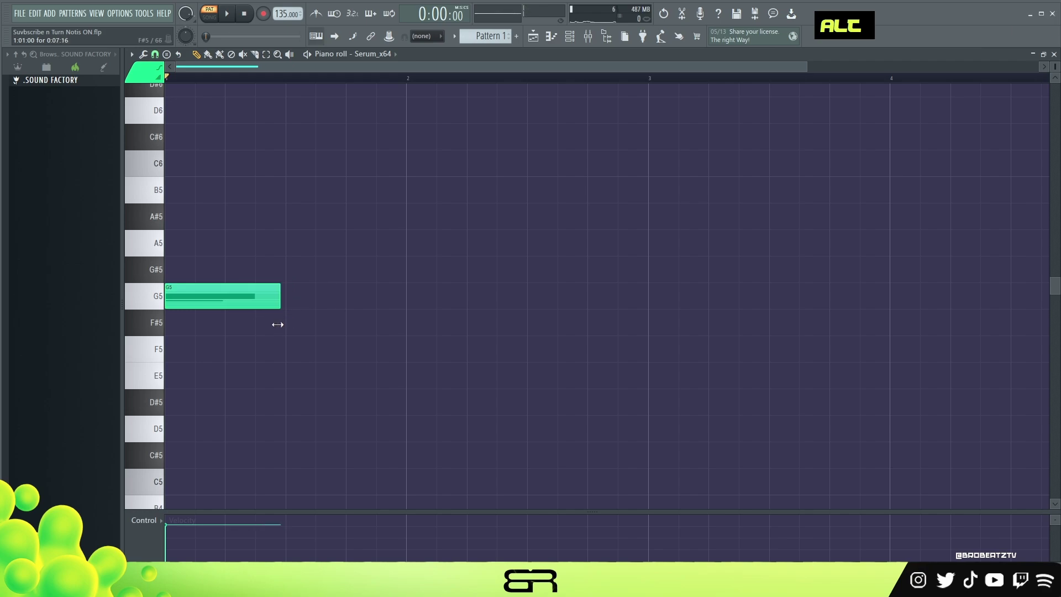
mouse_move(189, 290)
mouse_down()
mouse_move(193, 223)
mouse_move(197, 303)
mouse_up()
- Add copies of the G5 note at A5, A#5 and C6 in the second half of bar 1
scroll(212, 326, up, 2)
scroll(224, 338, down, 1)
drag(198, 367, 348, 275)
ctrl+click(203, 373)
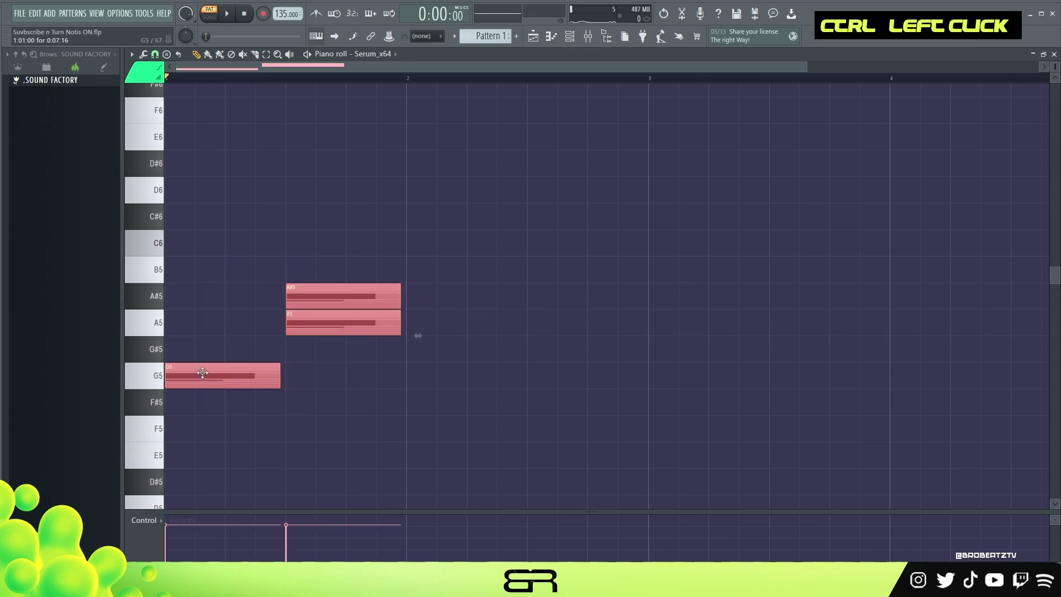
drag(202, 373, 329, 229)
right_click(442, 302)
- Complete the note stack in the second half of bar 1 with copies at D6, D#6 and F6
scroll(367, 363, up, 1)
scroll(371, 362, down, 1)
scroll(367, 342, up, 1)
ctrl+drag(343, 272, 343, 187)
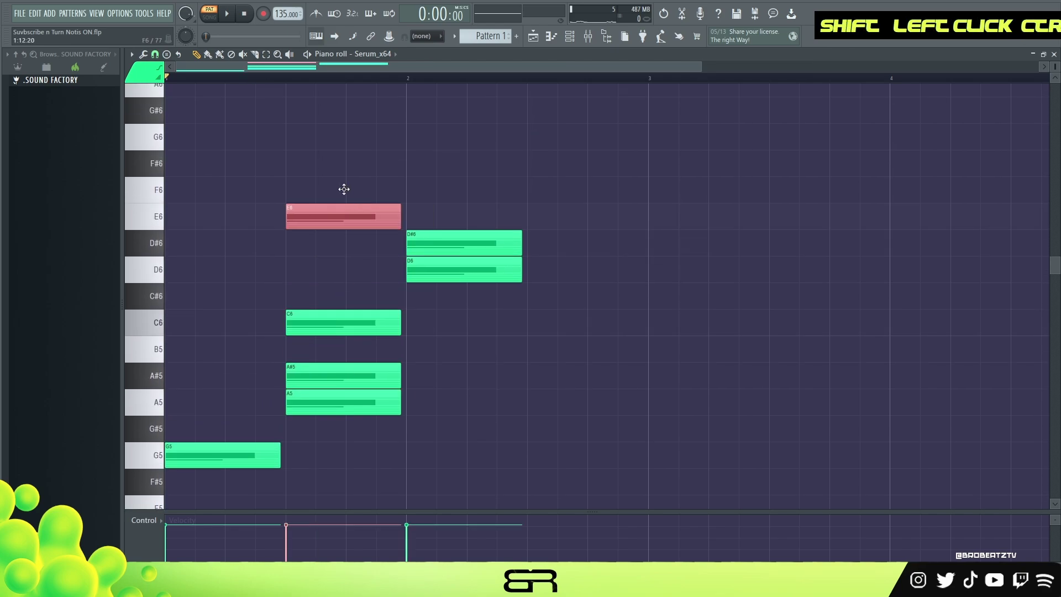
right_click(331, 244)
scroll(465, 258, down, 1)
ctrl+drag(466, 140, 340, 191)
scroll(376, 260, up, 1)
right_click(411, 357)
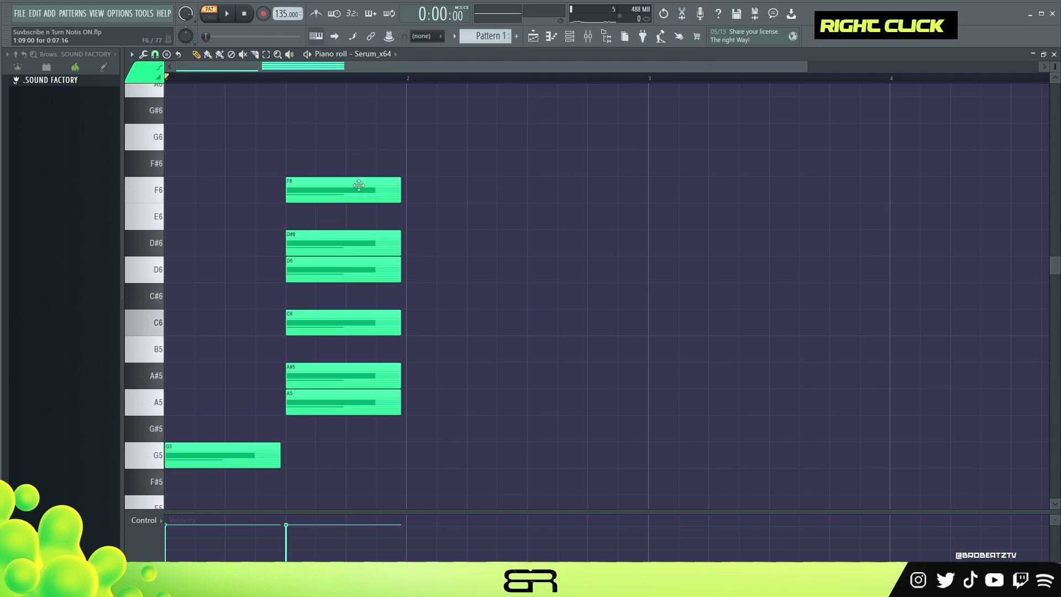
- Examine the adjacent-semitone pairs A5/A#5 and D6/D#6 in the stacked notes
scroll(462, 301, down, 1)
ctrl+drag(333, 285, 335, 331)
ctrl+shift+drag(337, 153, 343, 204)
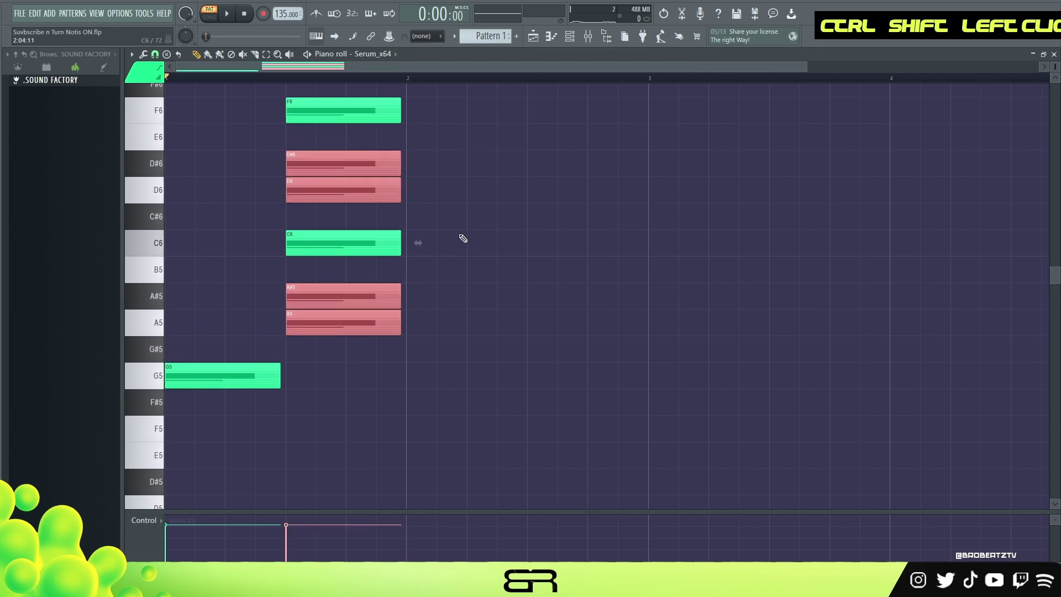
right_click(455, 202)
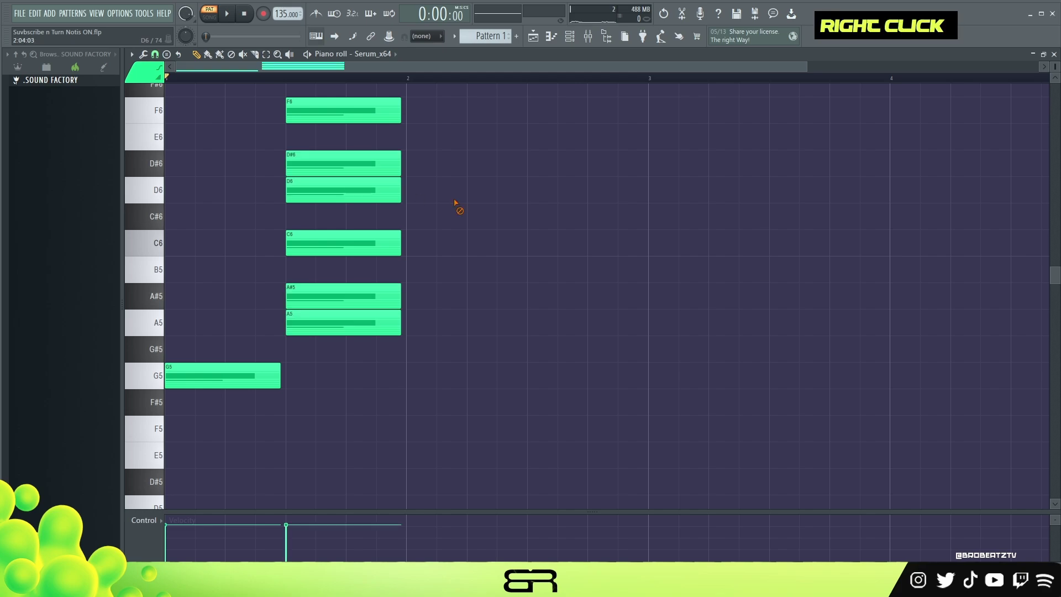
click(418, 163)
click(419, 190)
click(415, 296)
click(411, 323)
click(408, 375)
right_click(454, 374)
- Delete the A5, A#5 and C6 notes and move D6 to step 5 and D#6 to step 7 of bar 1
scroll(399, 359, up, 1)
right_click(374, 408)
right_click(341, 327)
mouse_move(325, 247)
mouse_down()
mouse_move(338, 272)
mouse_move(273, 277)
mouse_move(297, 253)
mouse_up()
right_click(270, 293)
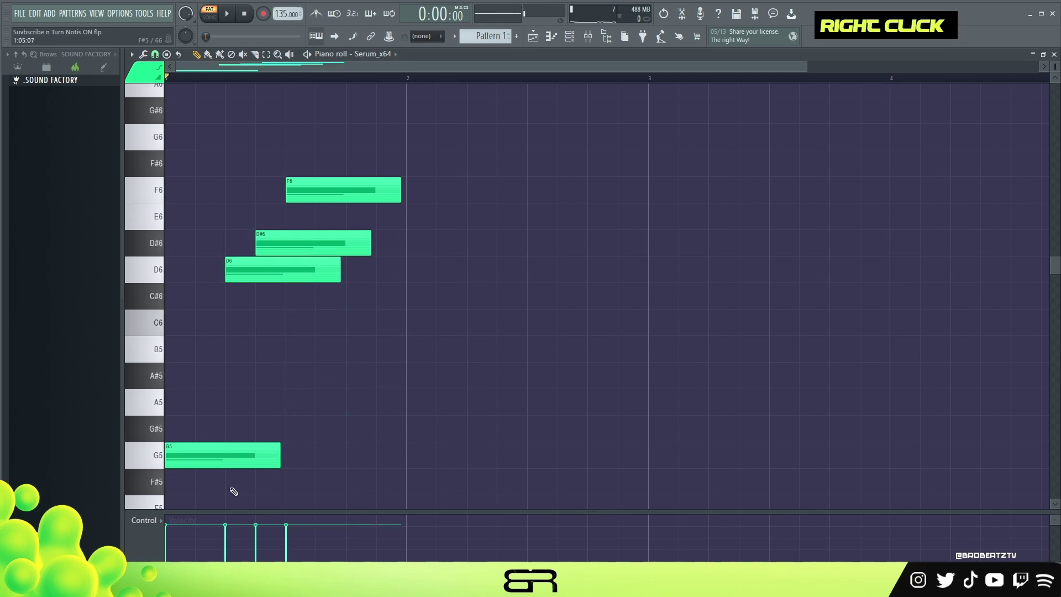
- Copy the G5 note an octave up to G6 at step 13 and shorten it to end with bar 1
ctrl+click(226, 459)
drag(222, 457, 298, 450)
key(ctrl+Up)
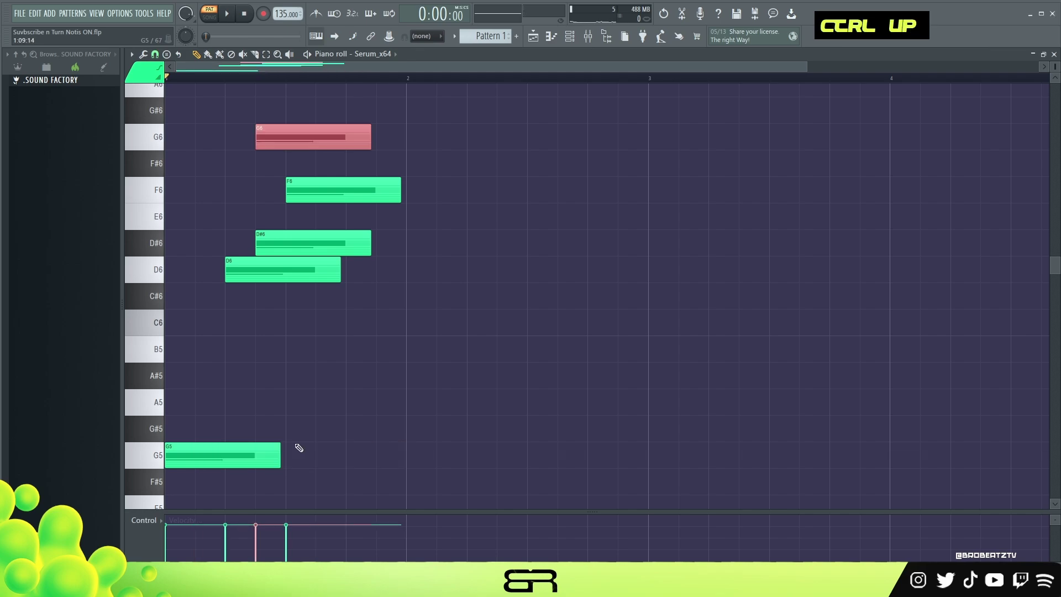
drag(294, 142, 385, 143)
drag(462, 142, 404, 145)
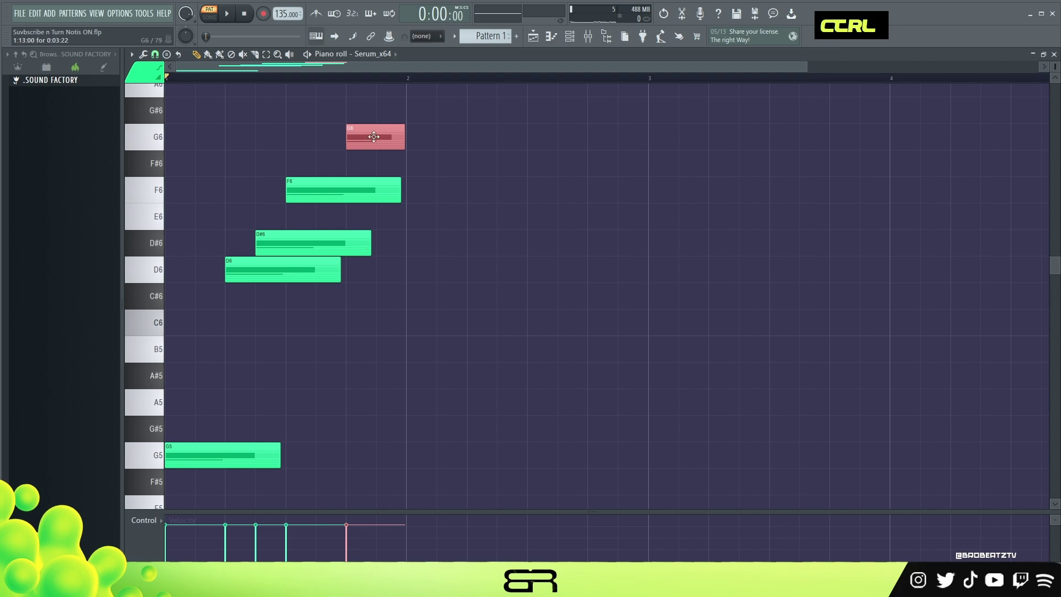
ctrl+click(188, 462)
right_click(221, 431)
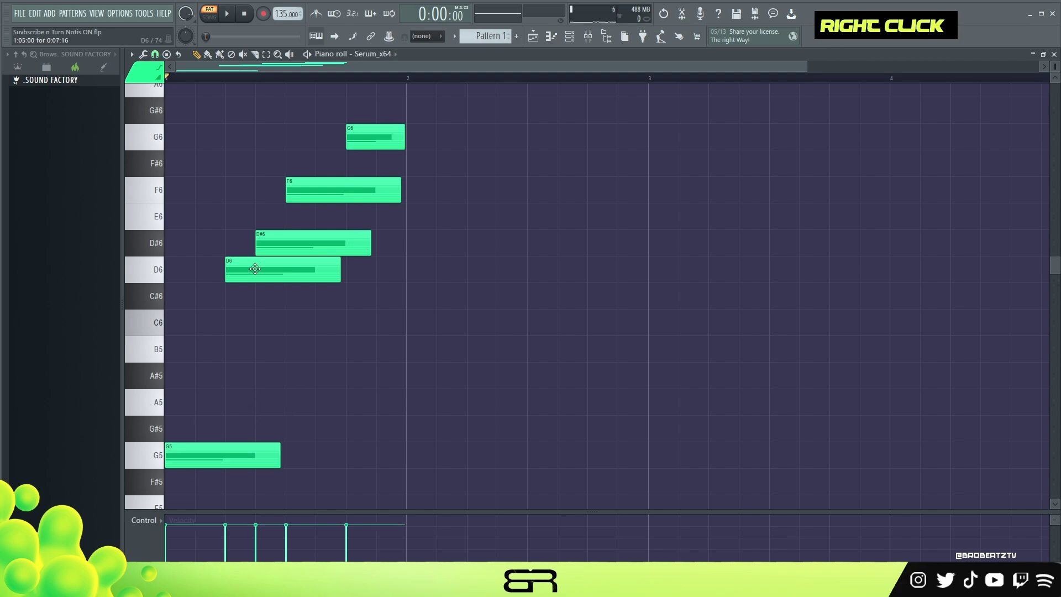
- Copy the D6 note to step 15 of bar 1, trim it to the bar's end and play the melody
drag(269, 268, 417, 269)
drag(490, 272, 404, 295)
right_click(418, 307)
key(space)
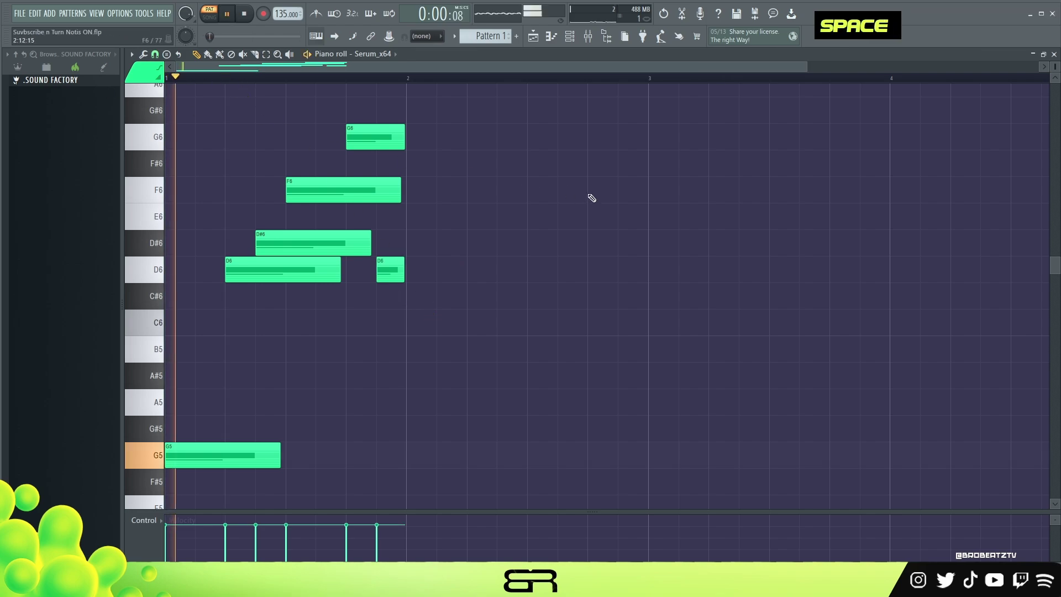
key(space)
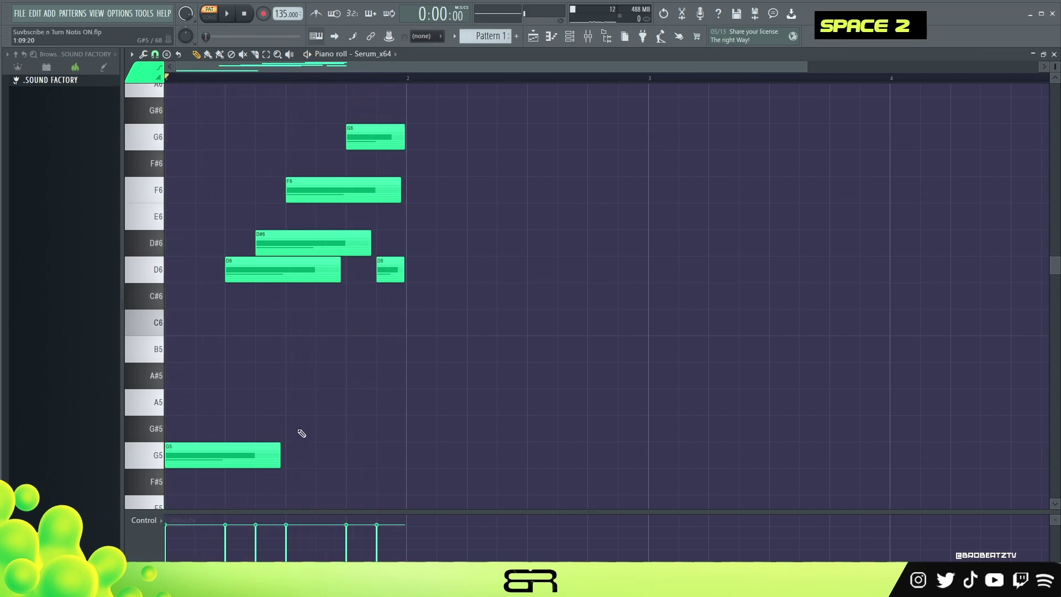
- Lengthen the opening G5 note to about 13.5 steps and play the melody
drag(282, 457, 368, 462)
key(space)
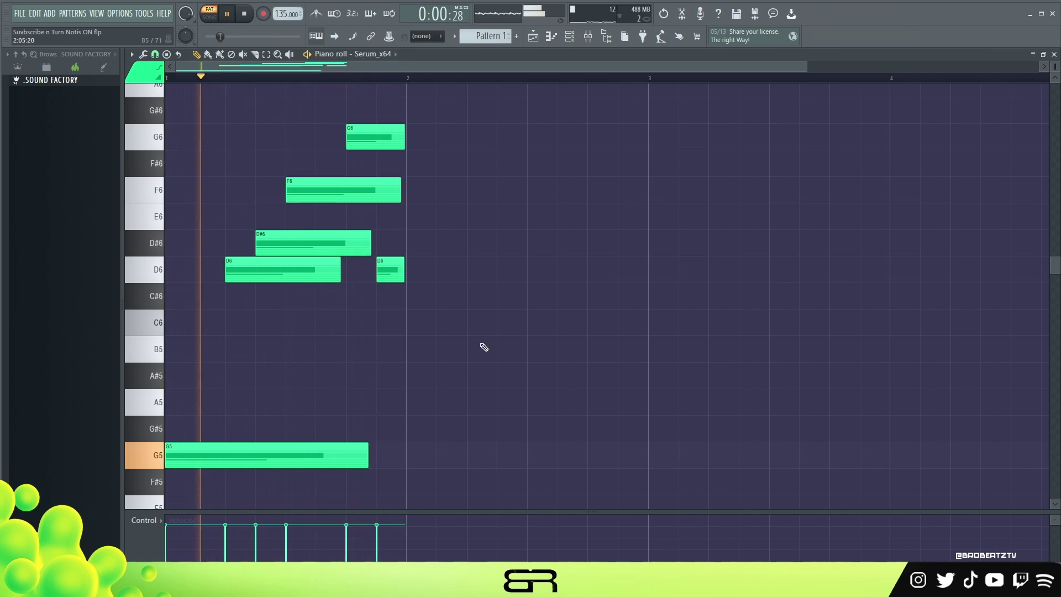
key(space)
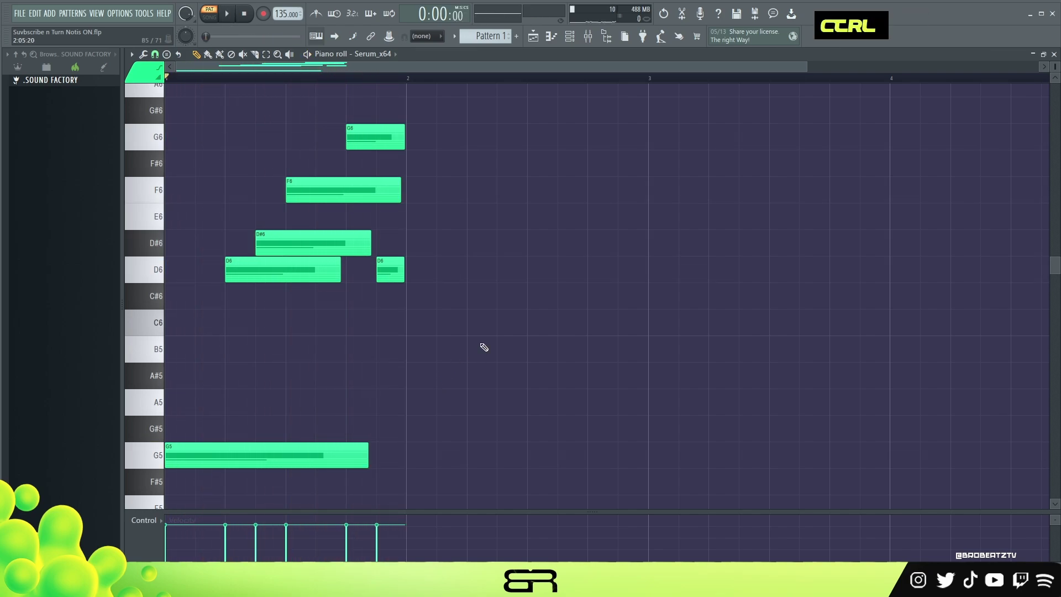
- Duplicate the one-bar melody into bar 2 and transpose both bars down an octave
key(ctrl+a)
drag(219, 451, 454, 451)
key(ctrl+a)
key(ctrl+Down)
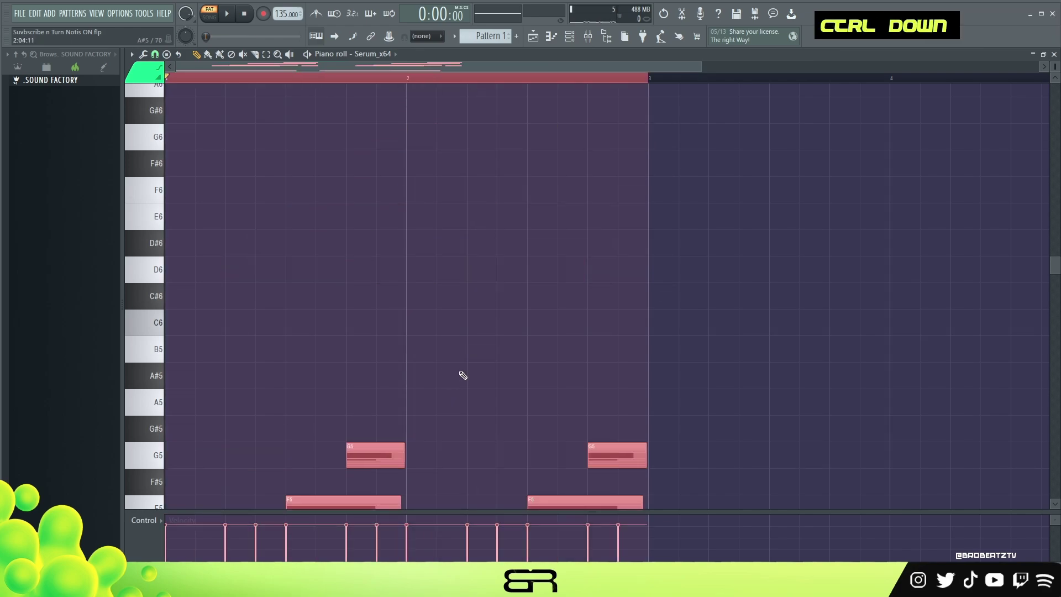
- Copy bar 2's G4 note up to G5 starting at step 3, shorten it to about eight steps and play the result
scroll(461, 371, down, 5)
scroll(469, 368, up, 2)
ctrl+click(467, 374)
scroll(458, 391, down, 2)
drag(450, 354, 483, 378)
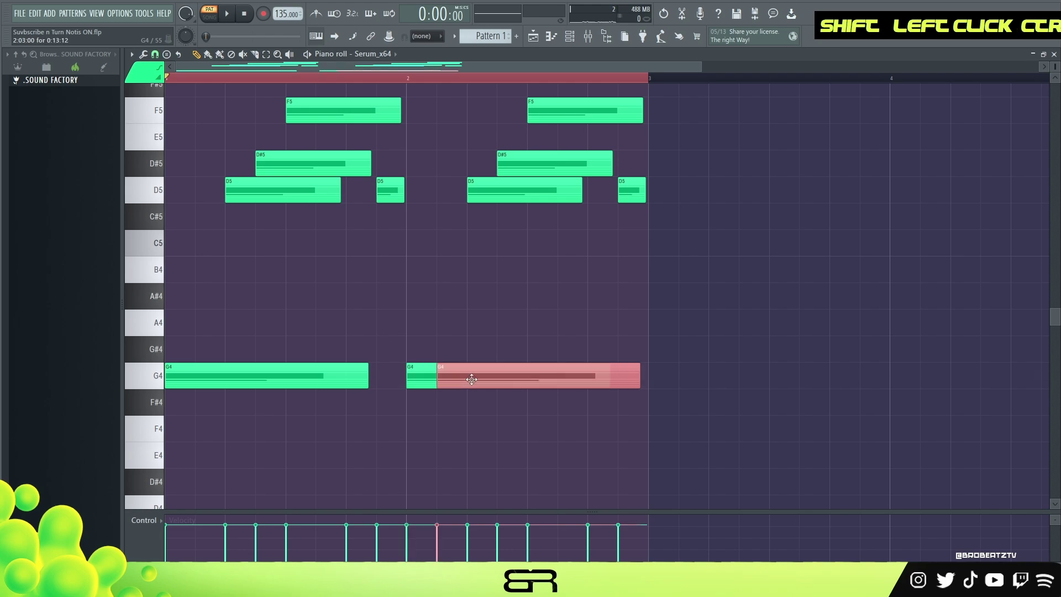
key(ctrl+Up)
scroll(525, 351, up, 4)
drag(636, 220, 555, 232)
ctrl+right_click(533, 183)
key(space)
right_click(668, 144)
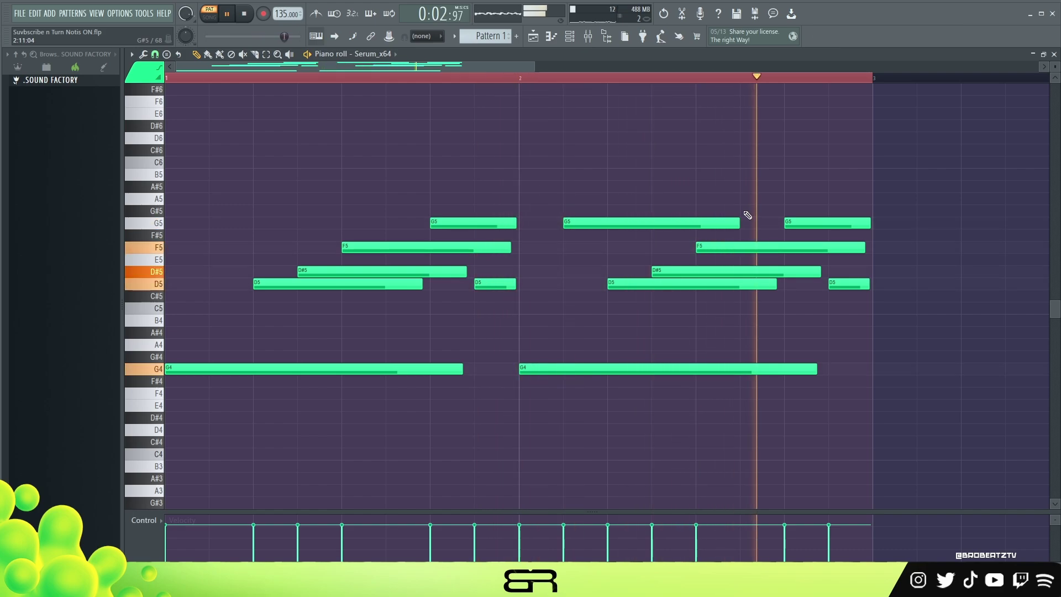
key(space)
- Duplicate the two-bar melody into bars 3–4, and all four bars into bars 5–8
key(ctrl+a)
shift+click(211, 371)
drag(211, 371, 918, 371)
key(ctrl+a)
shift+drag(222, 373, 1008, 369)
ctrl+right_click(791, 322)
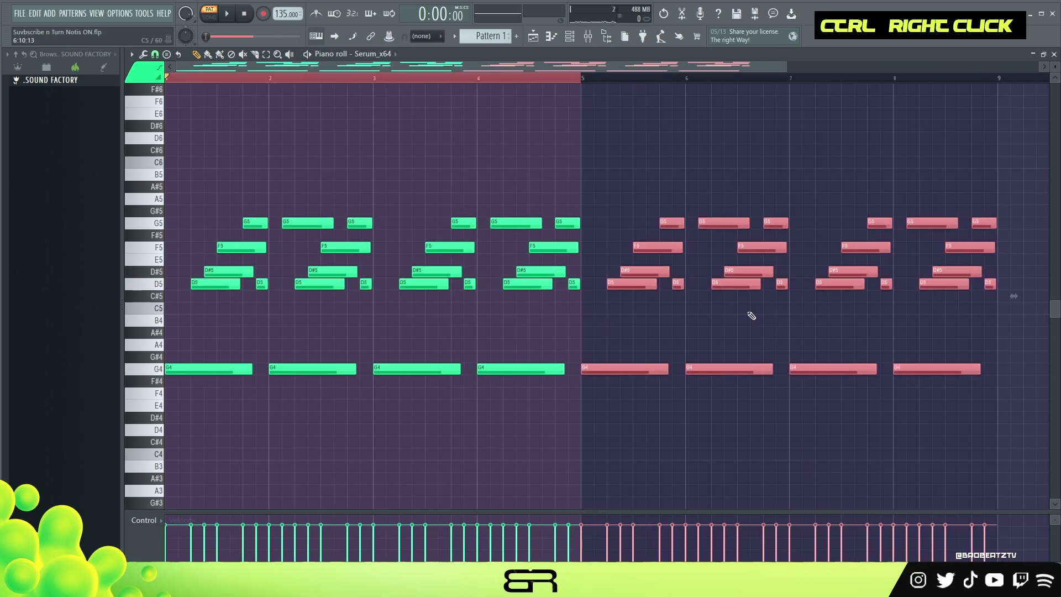
- Transpose the duplicated notes in bars 5–8 up an octave
key(ctrl+Up)
scroll(752, 313, up, 3)
right_click(534, 154)
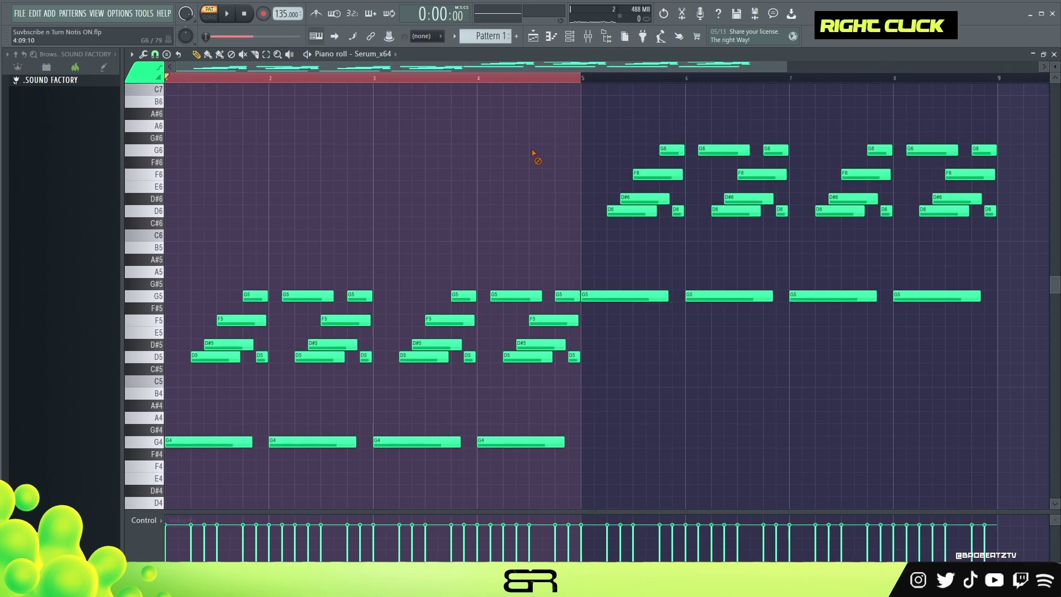
- Play the melody from the middle of bar 3 and raise the velocity of all notes slightly
double_click(450, 78)
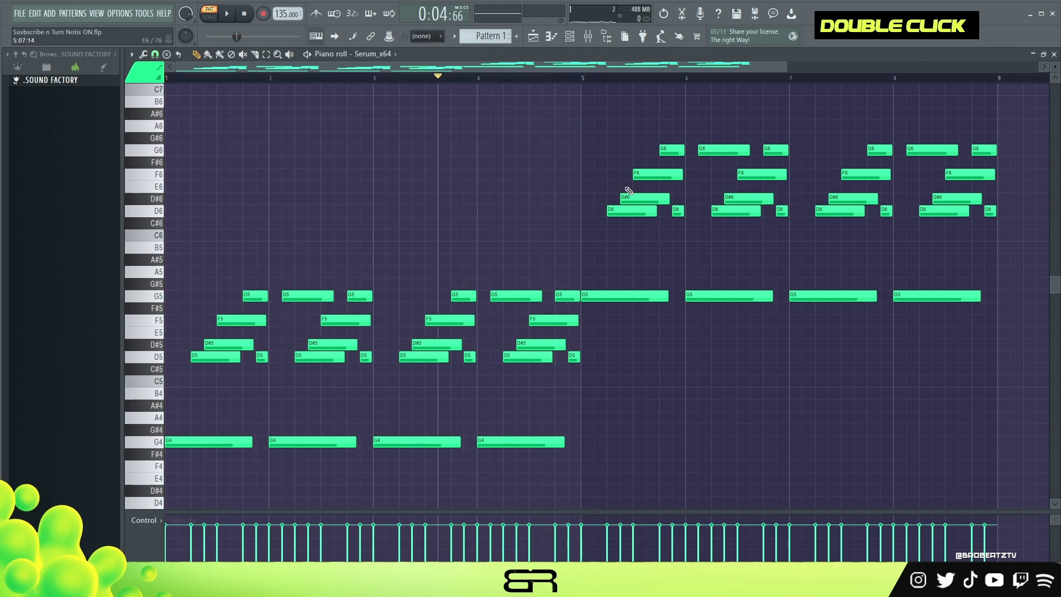
key(space)
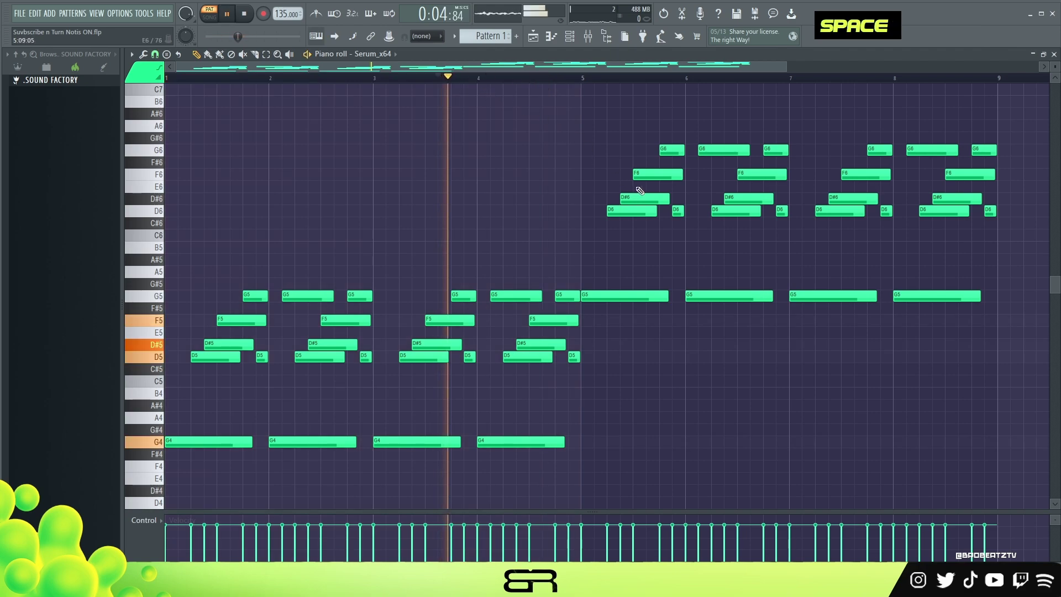
key(ctrl+a)
scroll(794, 366, up, 2)
right_click(800, 366)
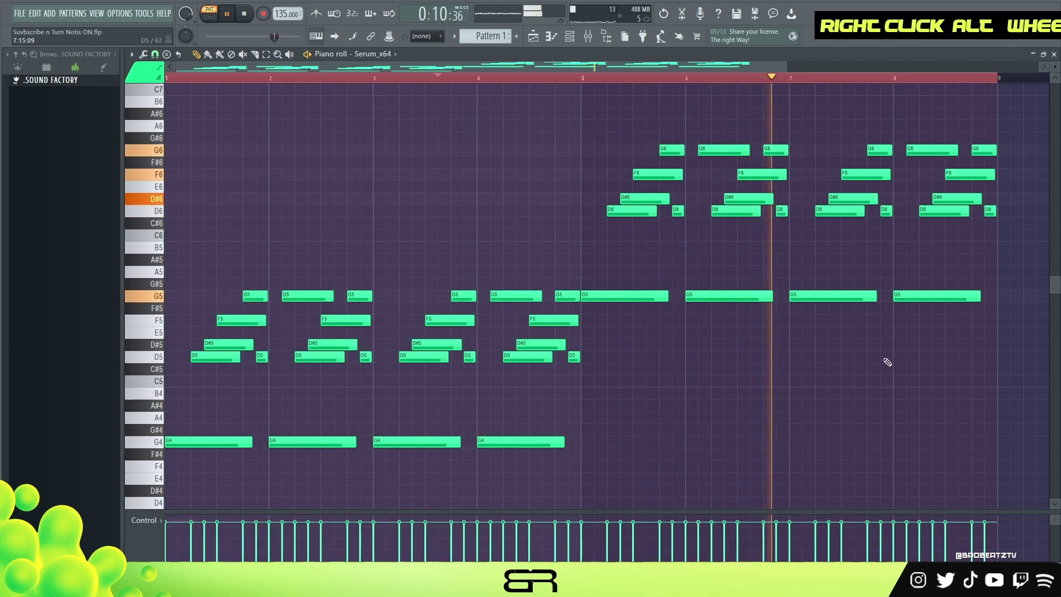
key(space)
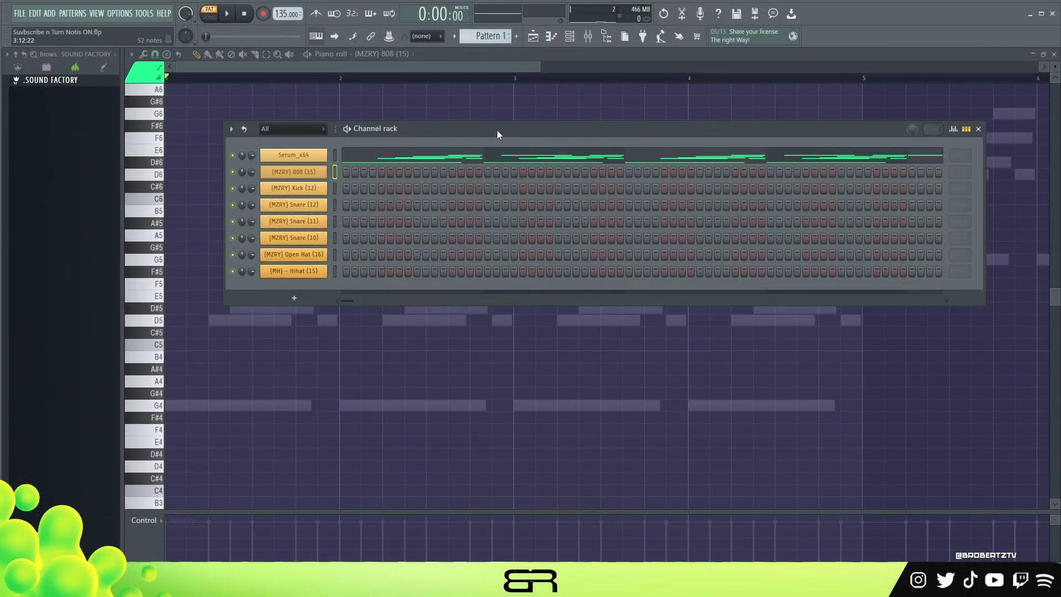
- In the (MZRY) 808 (15) piano roll, place short G4 notes at steps 1 and 7 of bar 1 and copy both to bar 3
key(F6)
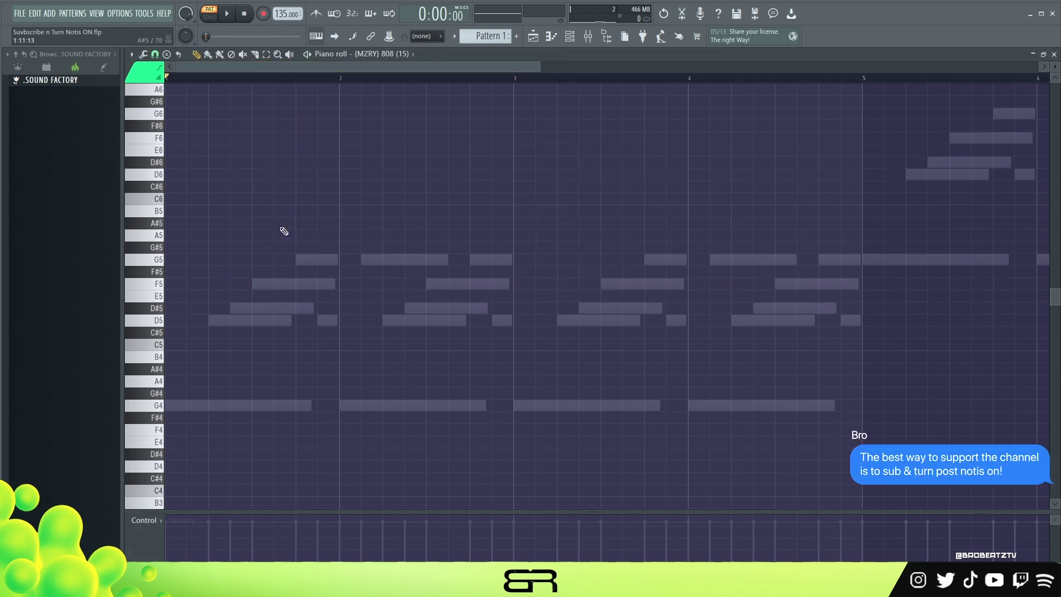
click(181, 405)
click(232, 407)
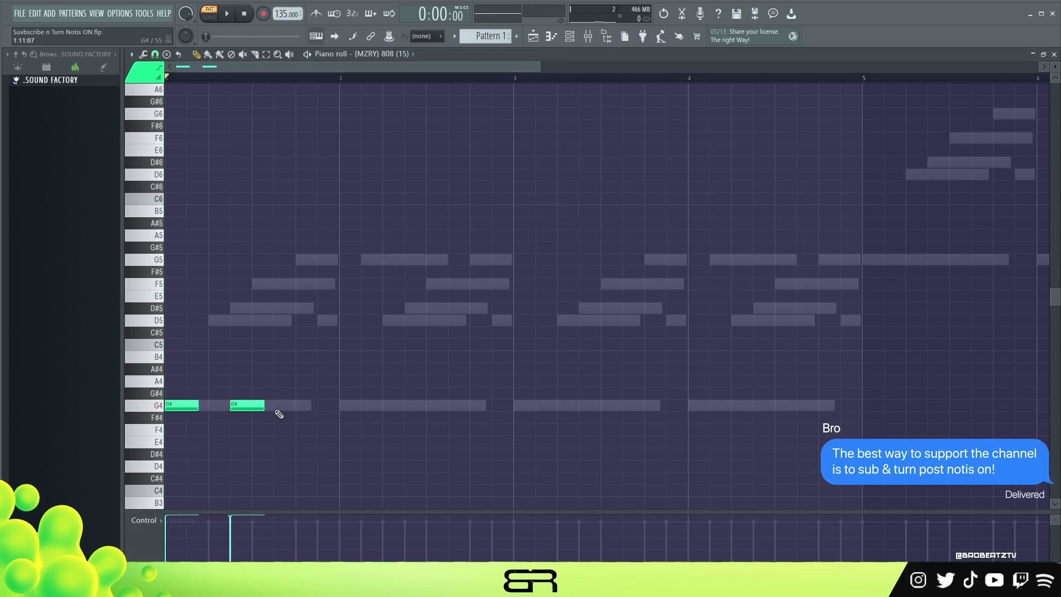
ctrl+drag(297, 378, 519, 405)
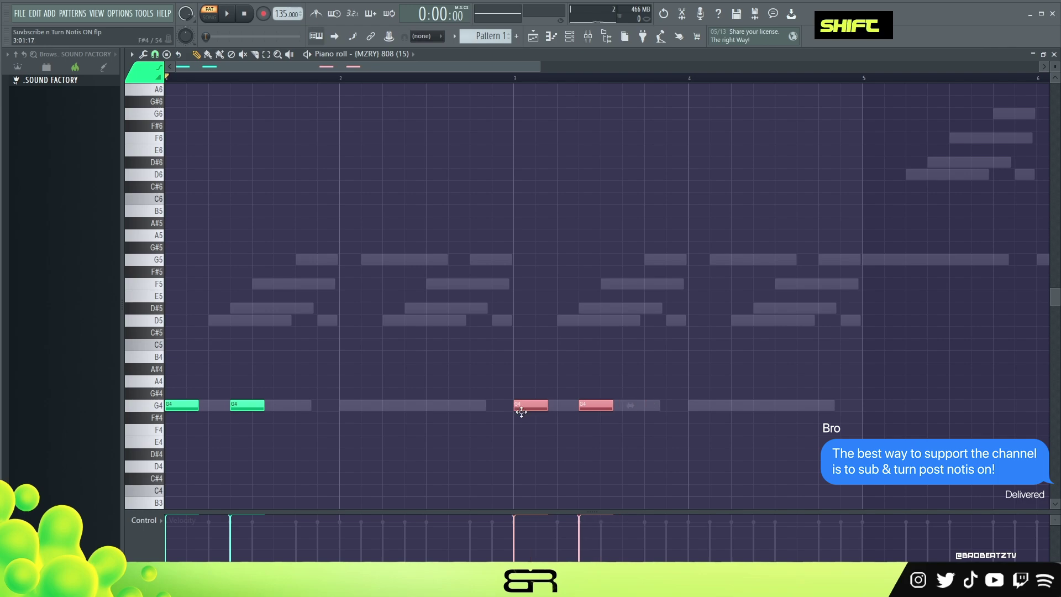
- Transpose all the 808 notes up an octave and down two semitones to F5, auditioning them against the melody
key(ctrl+a)
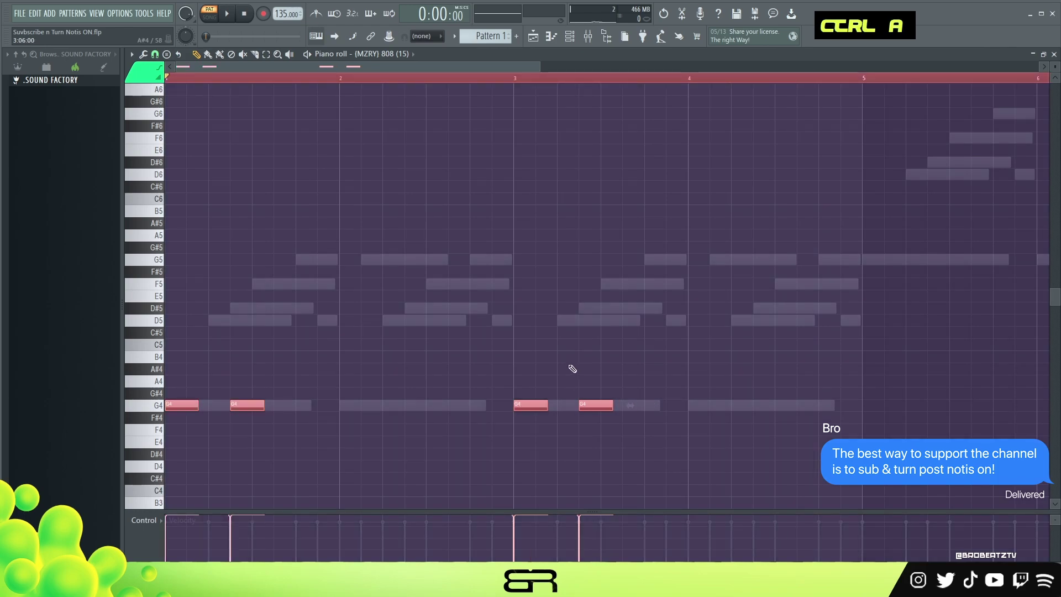
key(ctrl+Up)
key(space)
key(space)
key(space)
key(space)
key(space)
key(shift+Down)
key(shift+Down)
key(space)
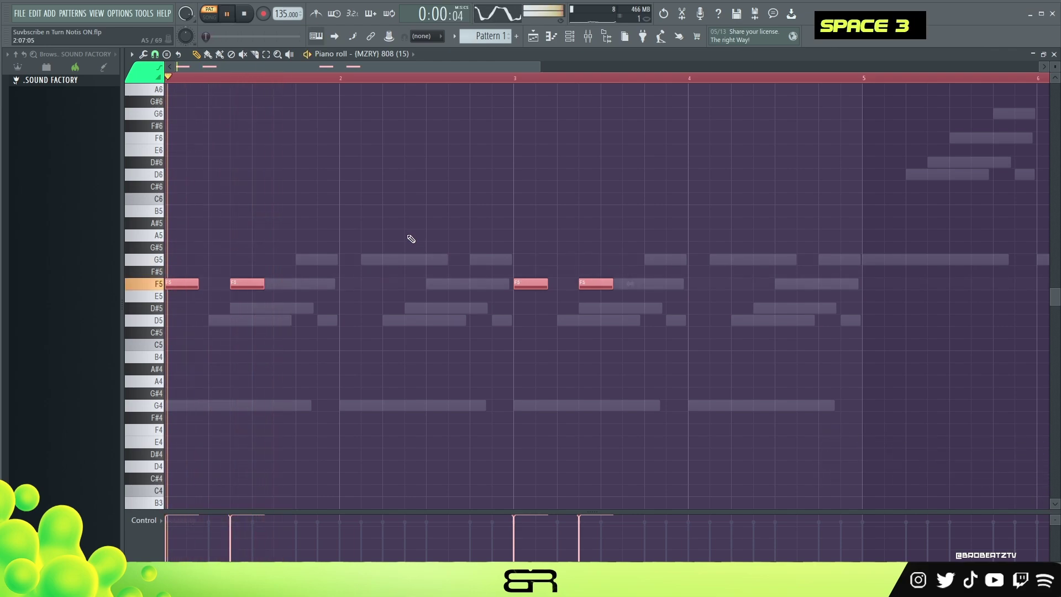
- Transpose all the 808 notes down by semitones to A4, auditioning them against the melody along the way
key(space)
key(shift+Down)
key(shift+Down)
key(shift+Down)
key(shift+Down)
key(space)
key(shift+Down)
key(shift+Down)
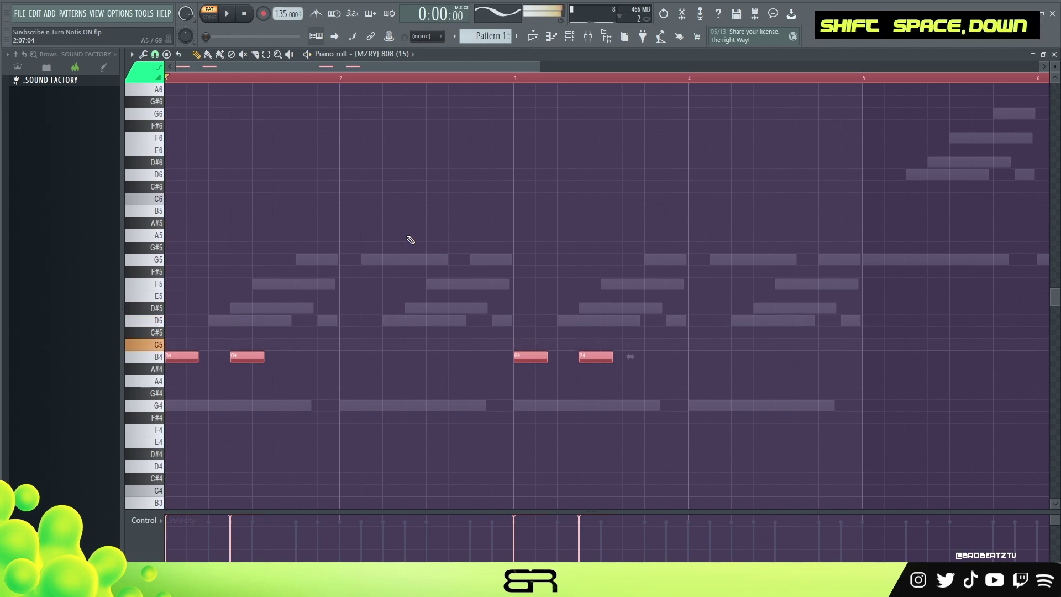
key(space)
key(space)
key(shift+Down)
key(shift+Down)
key(space)
key(space)
key(space)
key(space)
key(space)
- Raise all the 808 notes an octave to A5, play them against the melody and deselect them
key(ctrl+Up)
key(space)
key(space)
key(space)
key(space)
key(space)
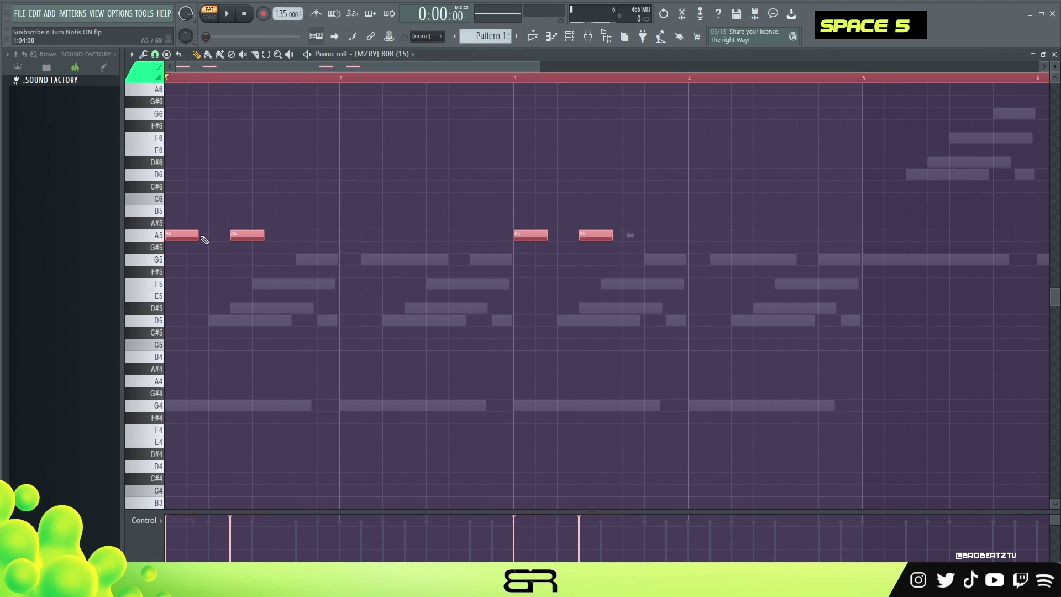
right_click(302, 308)
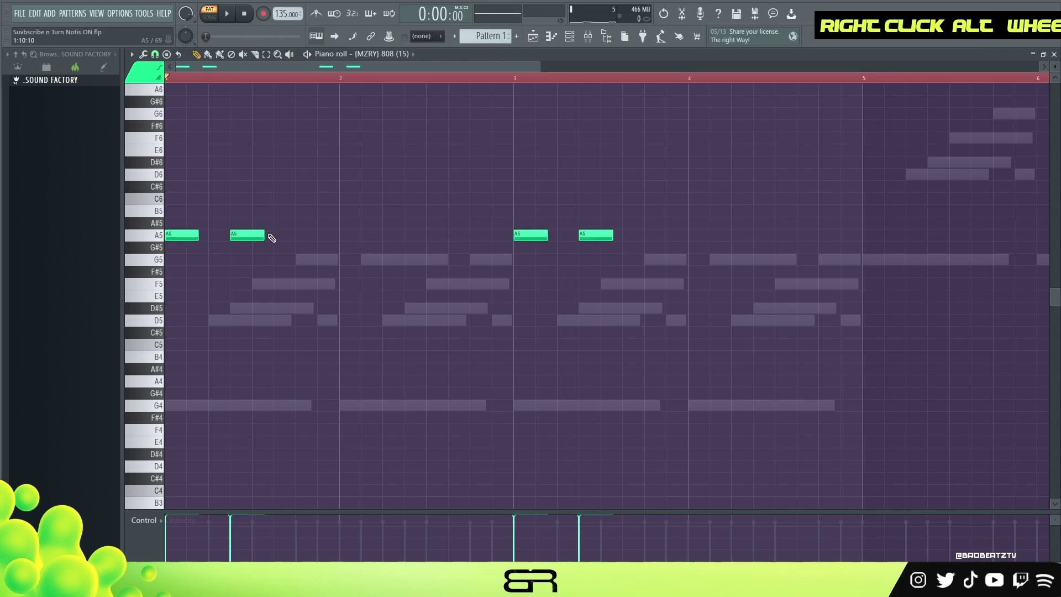
scroll(296, 276, up, 3)
scroll(296, 277, down, 1)
key(ctrl+a)
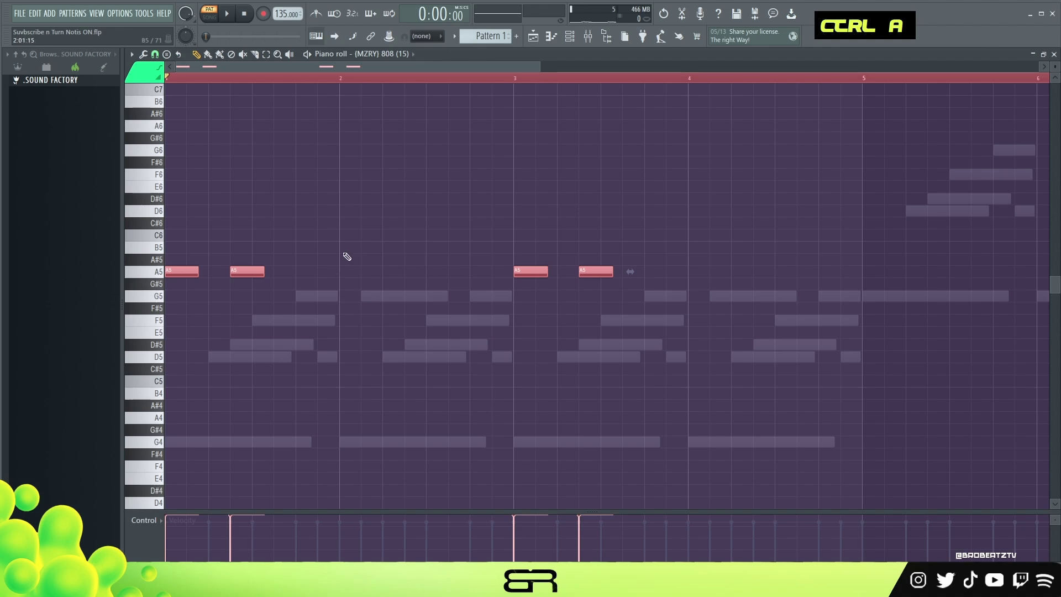
click(350, 272)
click(455, 271)
right_click(470, 272)
right_click(359, 272)
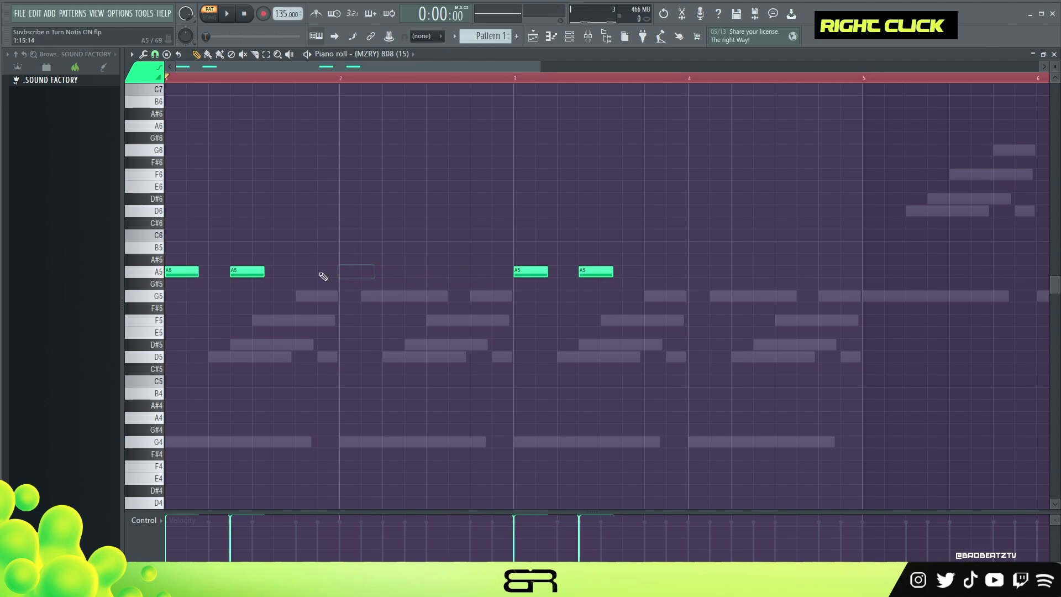
ctrl+click(284, 273)
key(ctrl+Up)
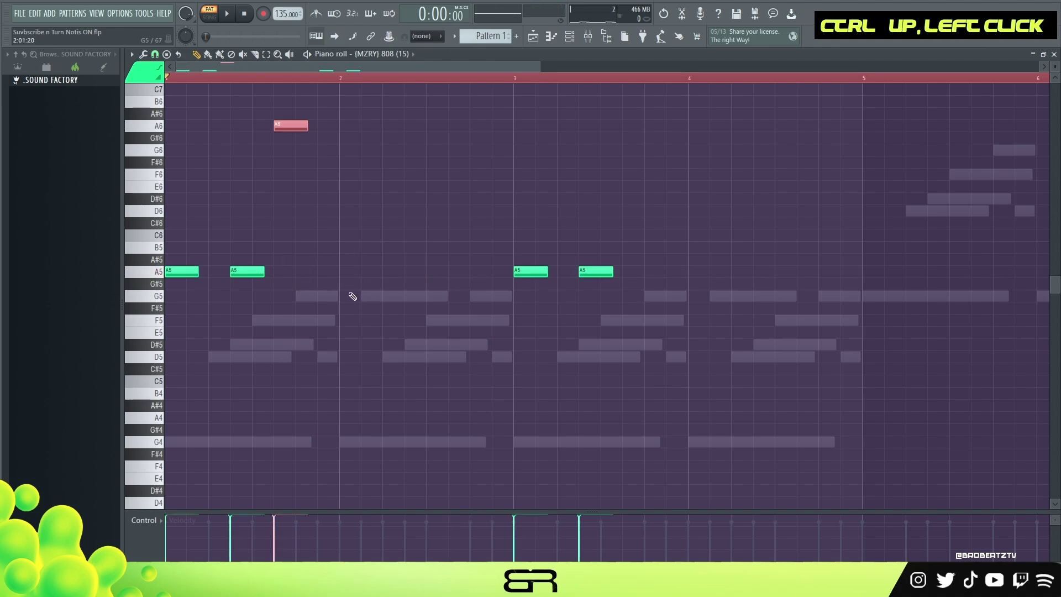
key(ctrl+Down)
ctrl+click(158, 272)
ctrl+right_click(324, 294)
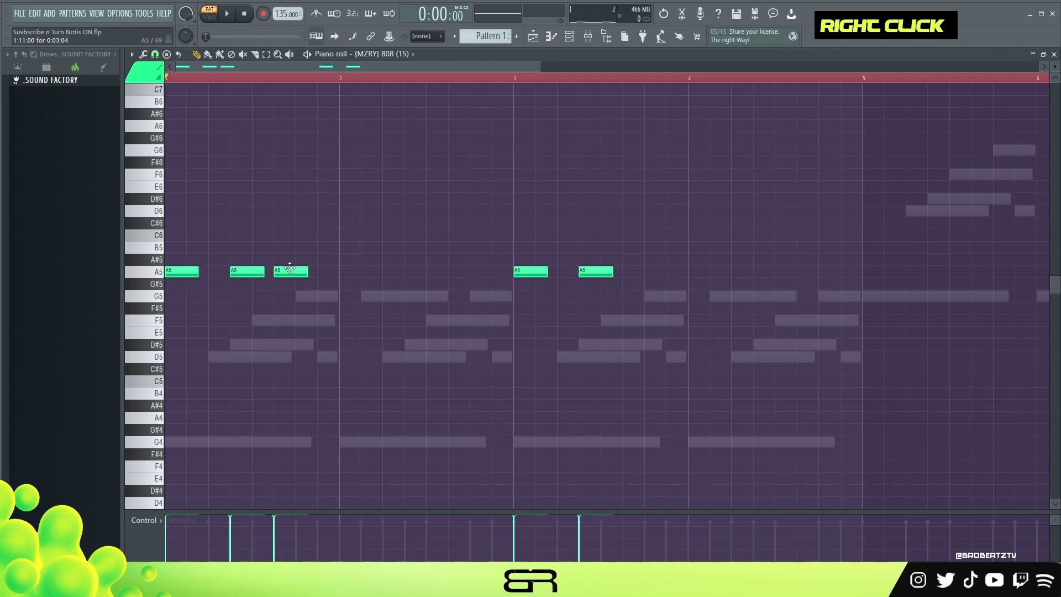
- In bar 2, place short A5 notes at steps 3 and 7 with an A6 note between them at step 5, and play the pattern
key(space)
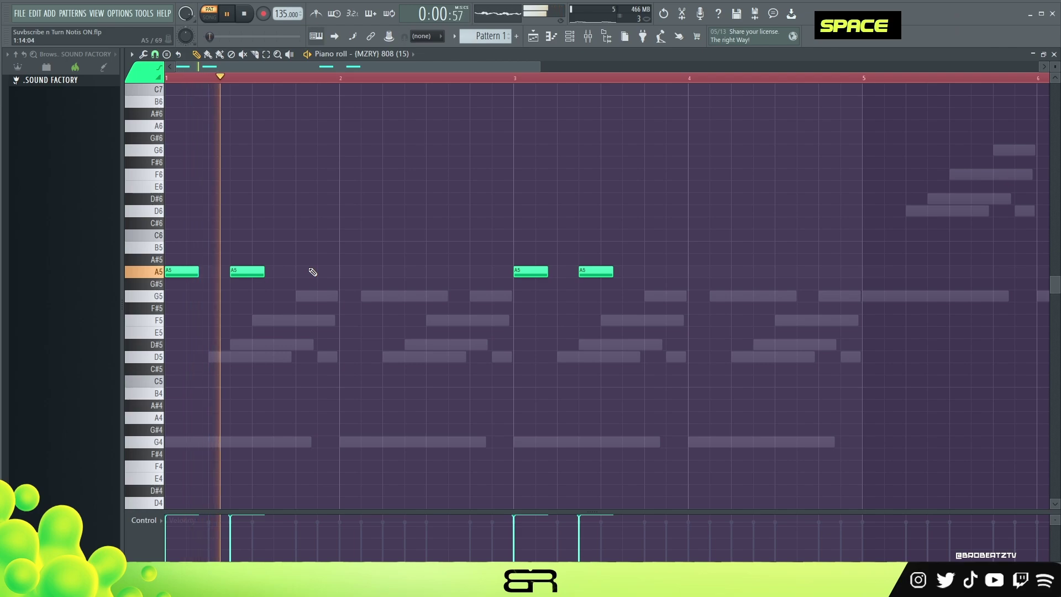
click(366, 272)
key(space)
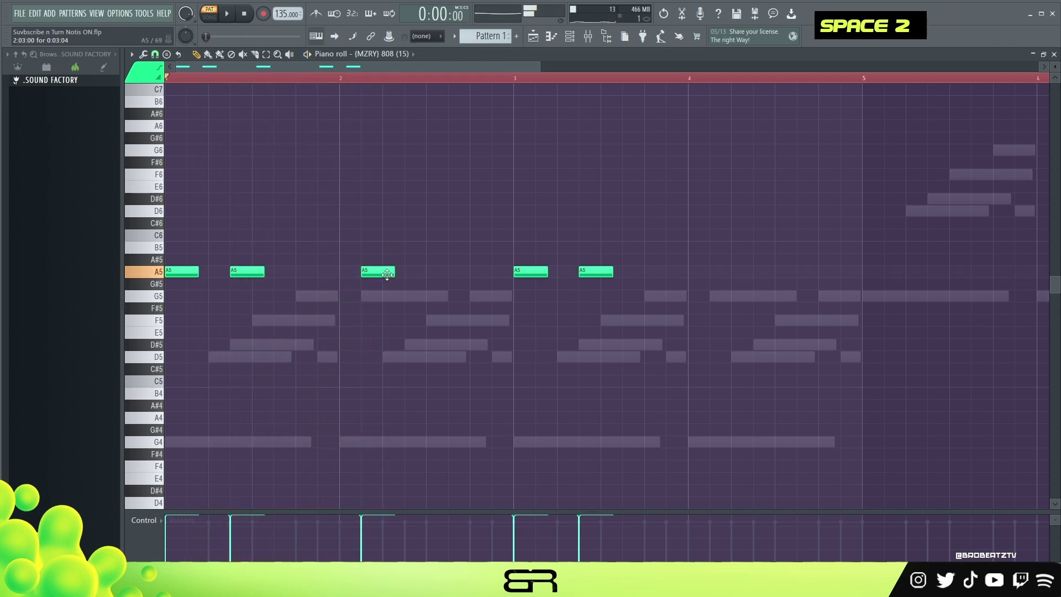
double_click(400, 271)
ctrl+click(397, 273)
key(ctrl+Up)
click(414, 272)
key(space)
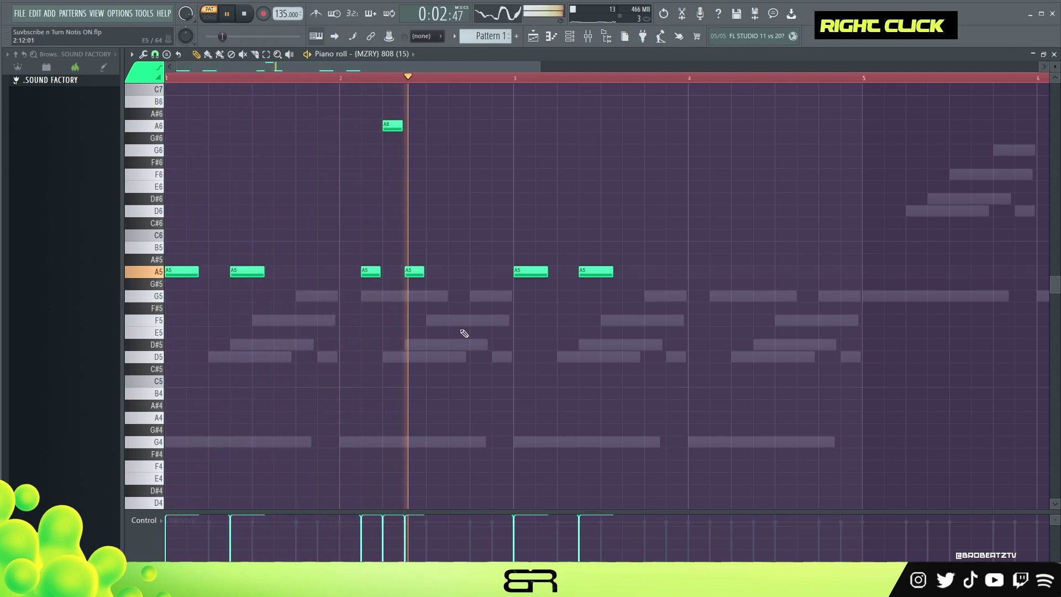
- Delete the two 808 notes in bar 3 and duplicate the bars 1–2 pattern into bars 3–4
key(space)
right_click(539, 271)
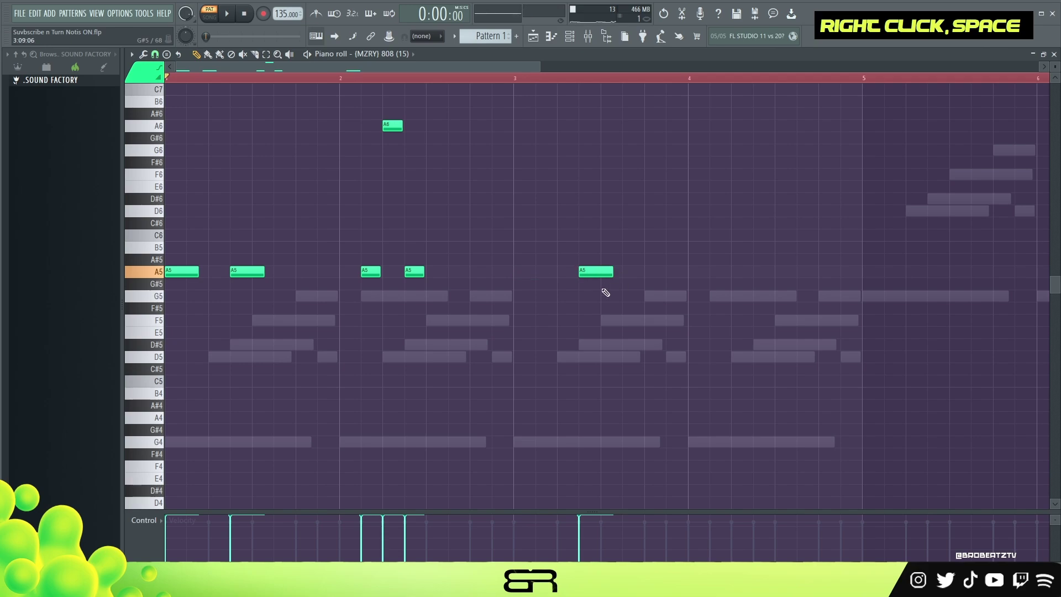
right_click(597, 272)
ctrl+drag(469, 131, 521, 286)
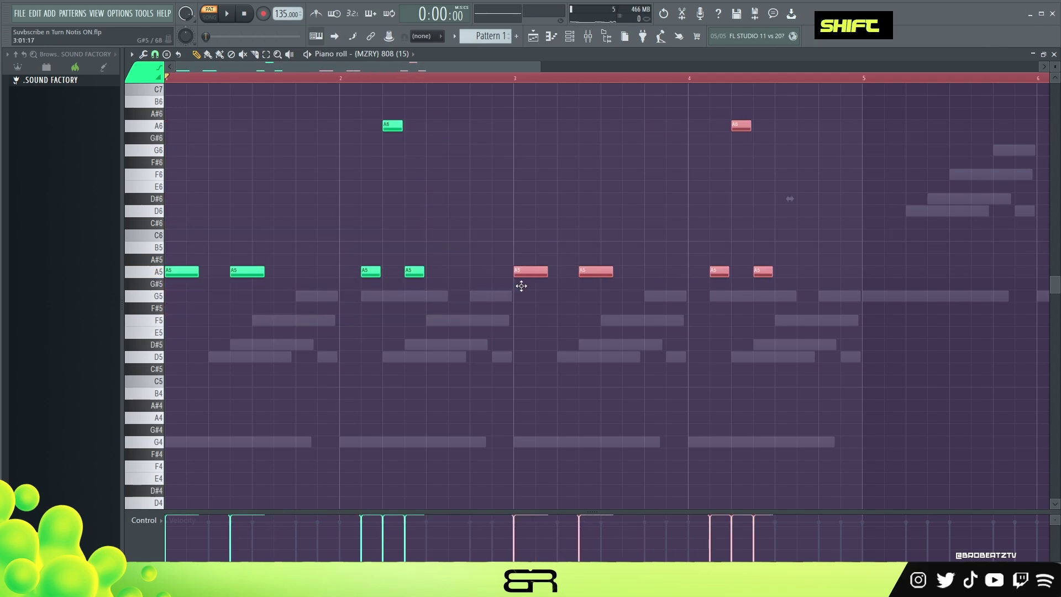
click(571, 309)
- Set snapping to 1/3 beat, fill the last beat of bar 4 with three A6 triplet notes and start playback
click(166, 56)
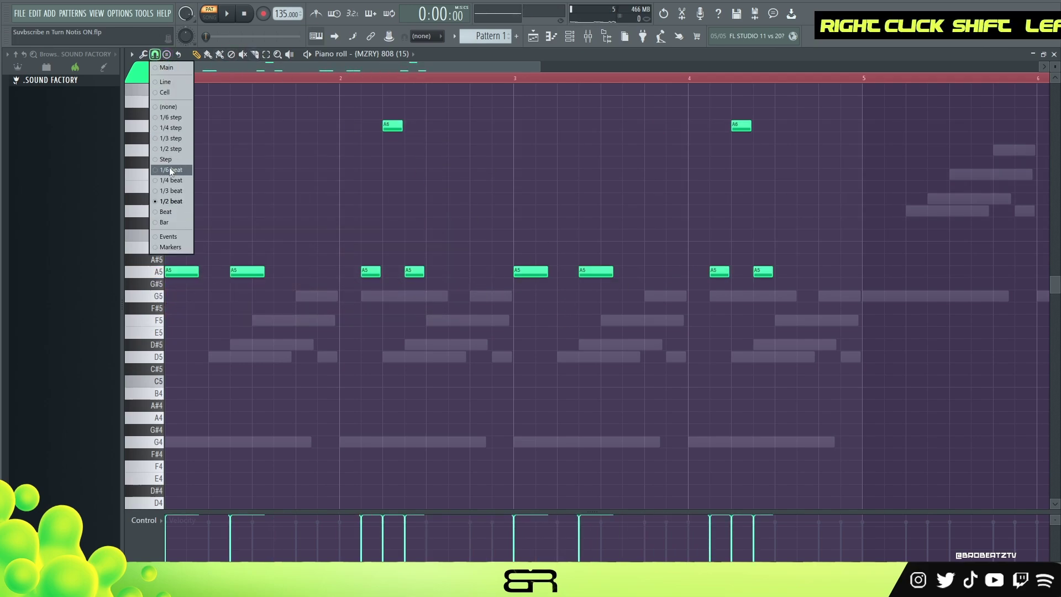
click(172, 192)
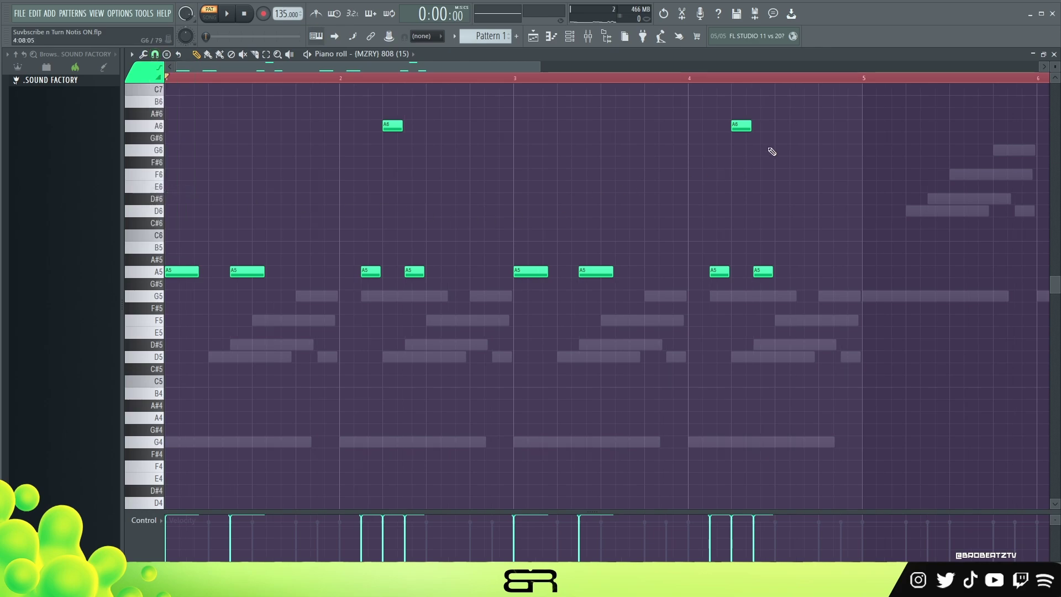
drag(835, 128, 829, 129)
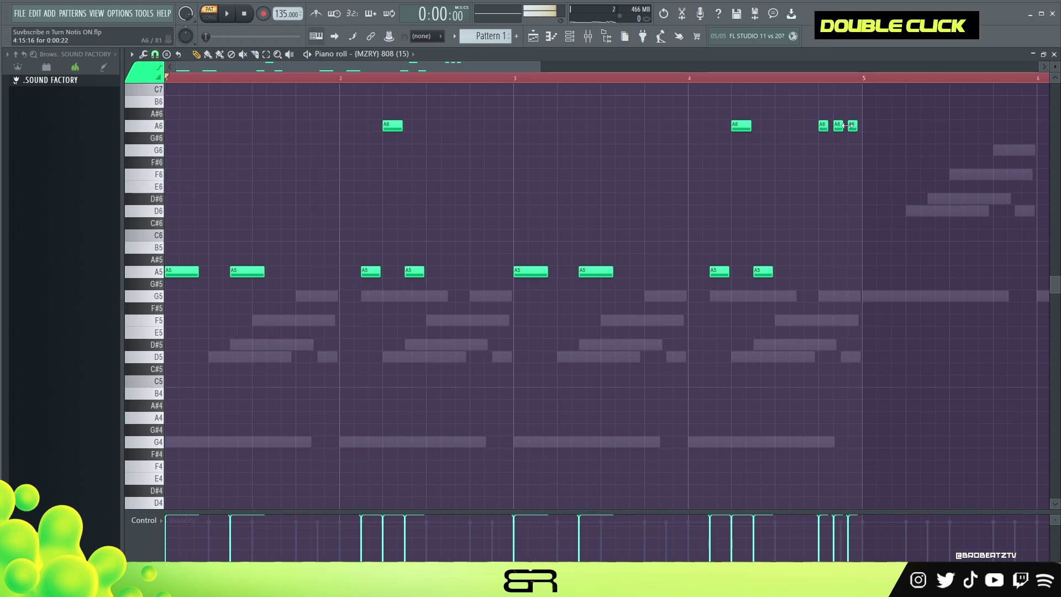
key(space)
- Switch snapping to 1/2 beat and add a short A5 note at step 11 of bar 4 while the pattern plays
shift+click(796, 270)
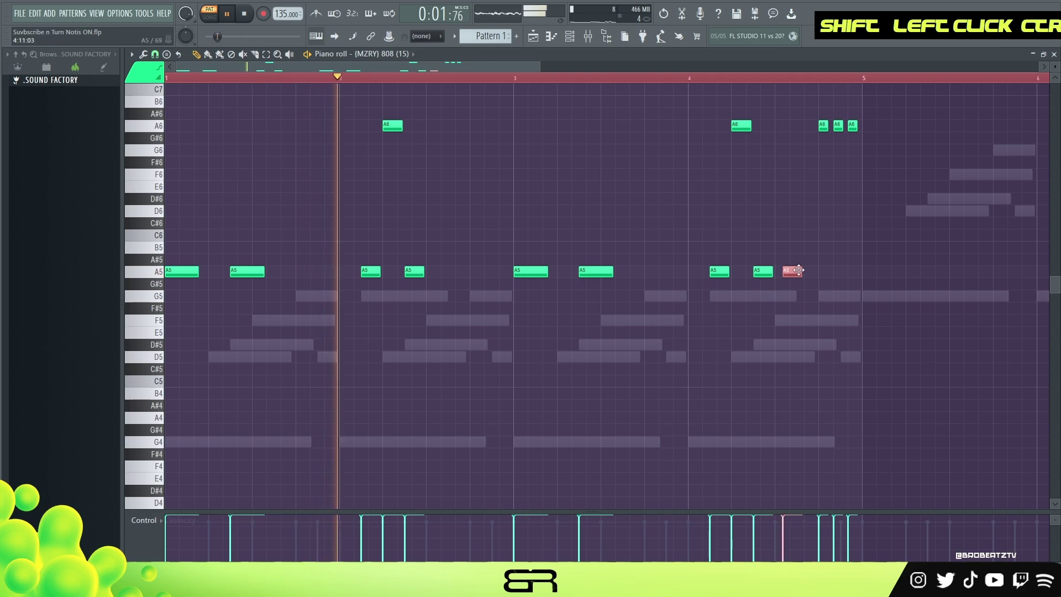
click(155, 53)
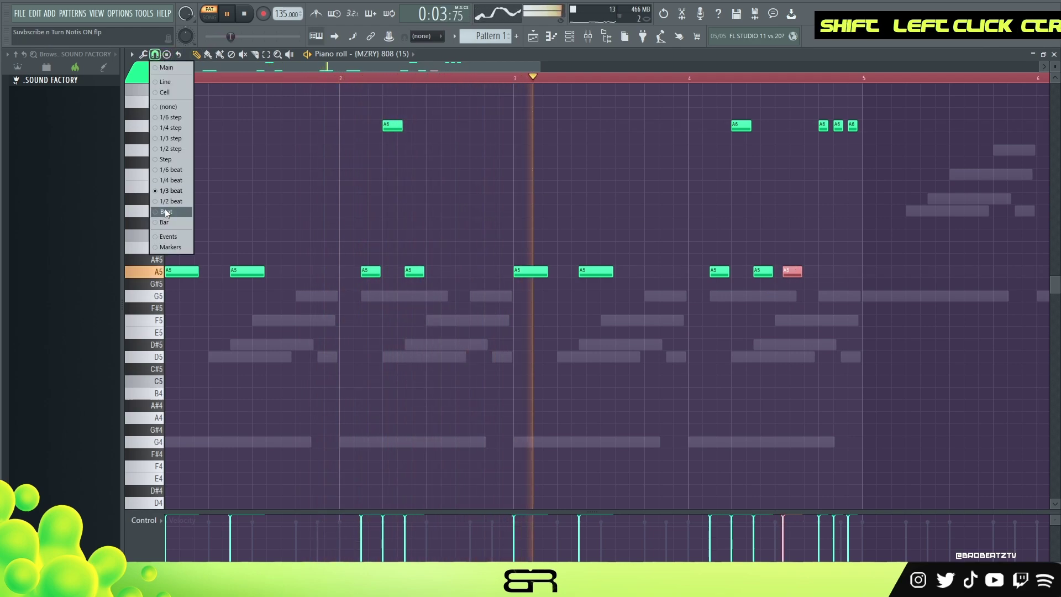
click(171, 201)
right_click(795, 273)
click(804, 273)
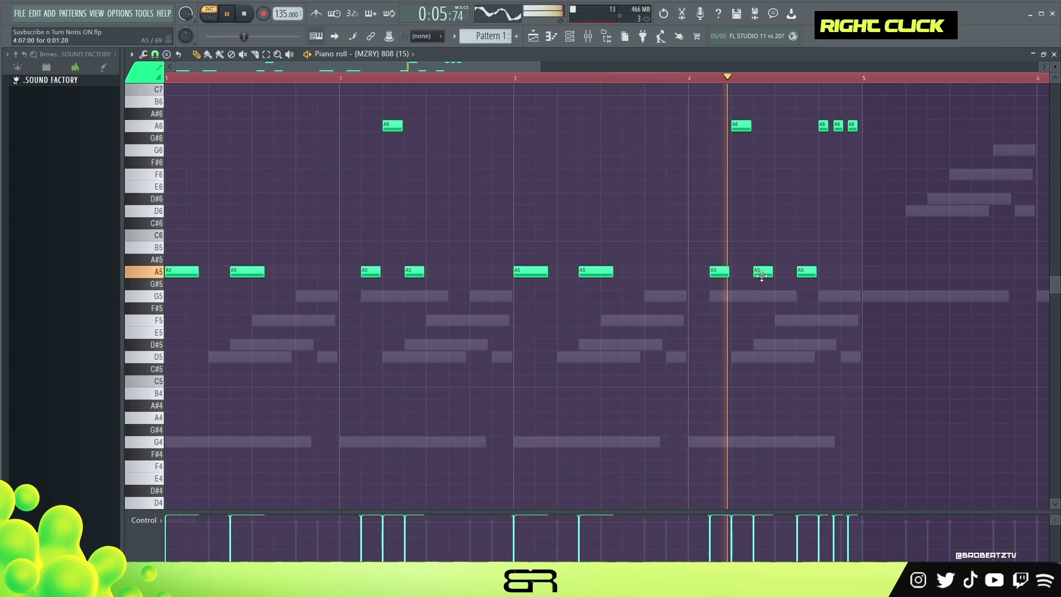
key(space)
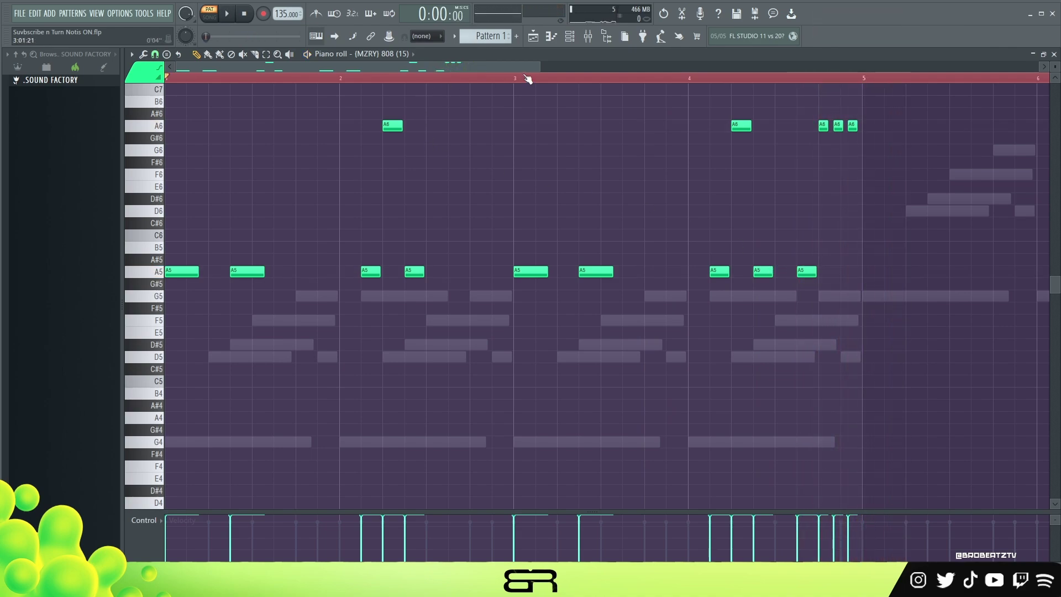
- Transpose the whole 808 pattern down an octave and duplicate its four bars into bars 5–8
drag(539, 68, 715, 69)
key(ctrl+a)
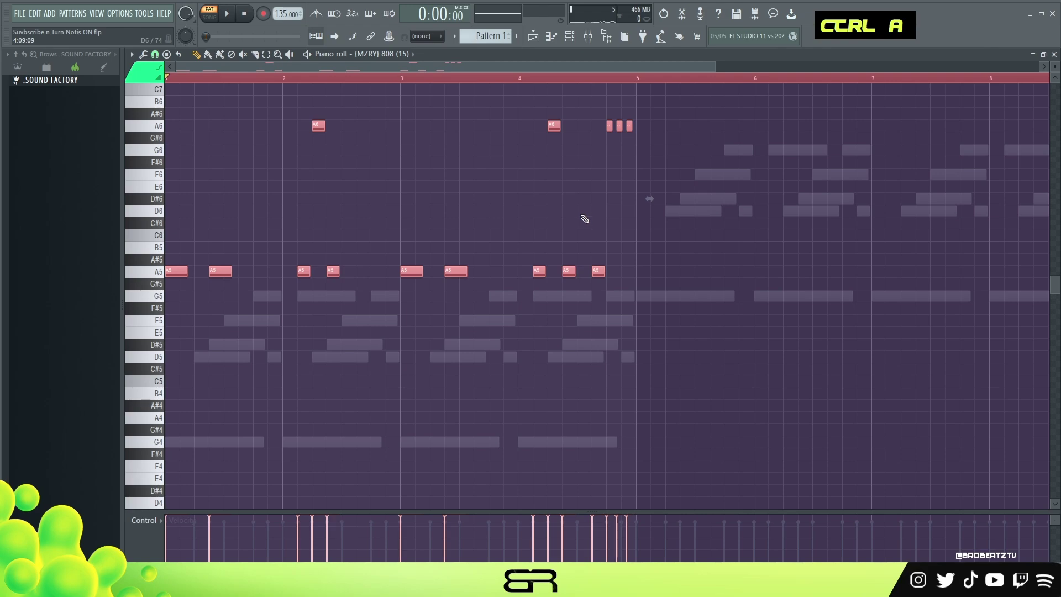
key(ctrl+Down)
scroll(701, 244, down, 4)
scroll(702, 243, up, 1)
key(space)
drag(177, 308, 649, 308)
- Add A4 notes at step 13 of bars 5 and 7, and play from the last beat of bar 6
click(730, 309)
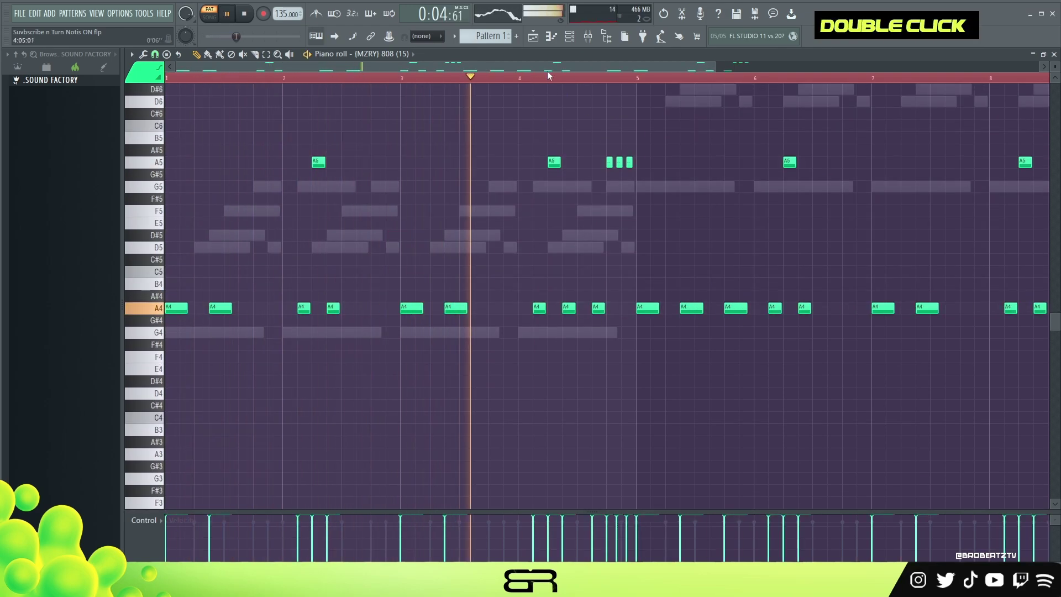
drag(552, 67, 700, 67)
scroll(757, 260, up, 2)
click(731, 381)
key(space)
key(space)
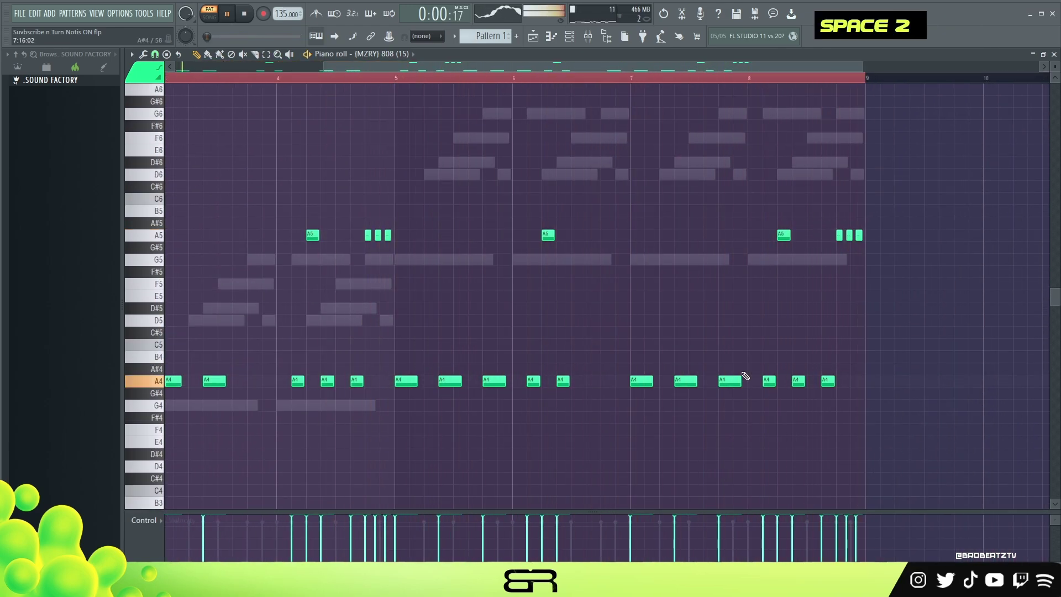
click(601, 78)
key(space)
key(space)
- Delete the A5 note at step 5 of bar 8 and duplicate the step 7 A4 note to step 9
right_click(784, 236)
ctrl+click(798, 381)
shift+drag(799, 381, 814, 381)
key(space)
key(space)
- Replace the three A5 triplet notes ending bar 8 with a single A5 note at step 15 and audition the change
right_click(849, 236)
click(856, 235)
key(space)
key(space)
key(space)
key(space)
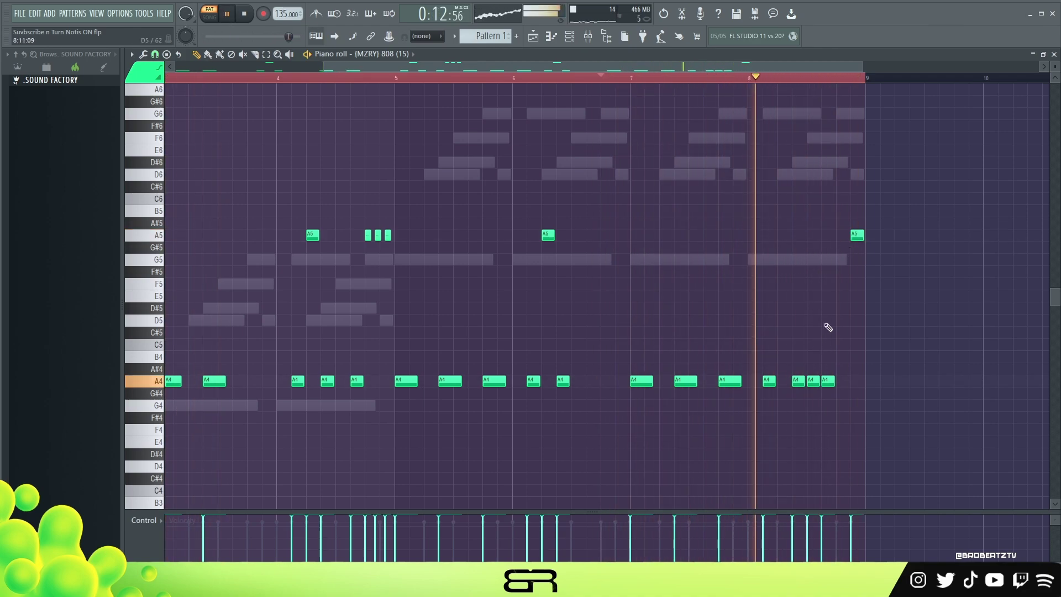
key(space)
key(space)
- Re-space the ending of bar 8 with an A4 and a final A5 at two-thirds-beat intervals after the step 9 note
scroll(821, 80, up, 2)
key(space)
right_click(827, 381)
key(space)
click(834, 382)
click(868, 382)
ctrl+click(868, 382)
key(ctrl+Up)
key(space)
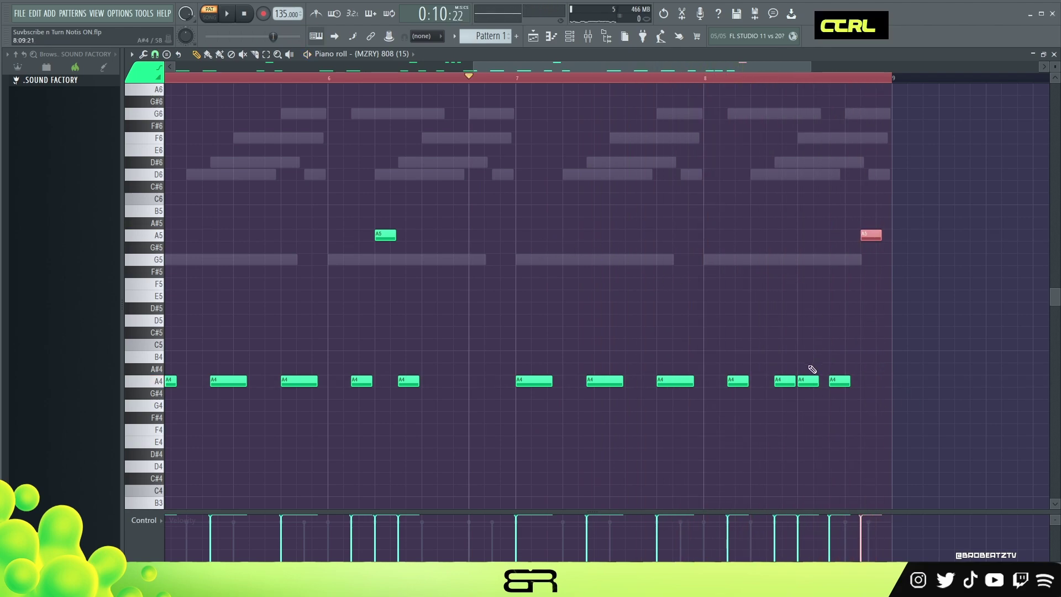
- Lay three equal B5 guide notes across the last two beats of bar 8 at 1/3-beat snap, and delete them again
drag(810, 372, 840, 385)
right_click(847, 299)
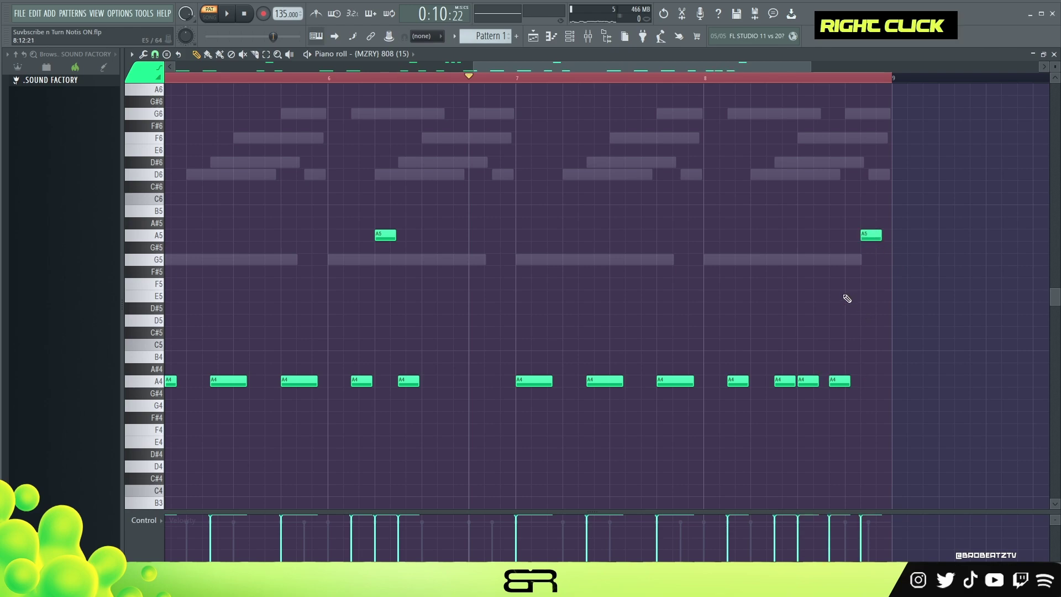
drag(819, 212, 827, 212)
click(154, 54)
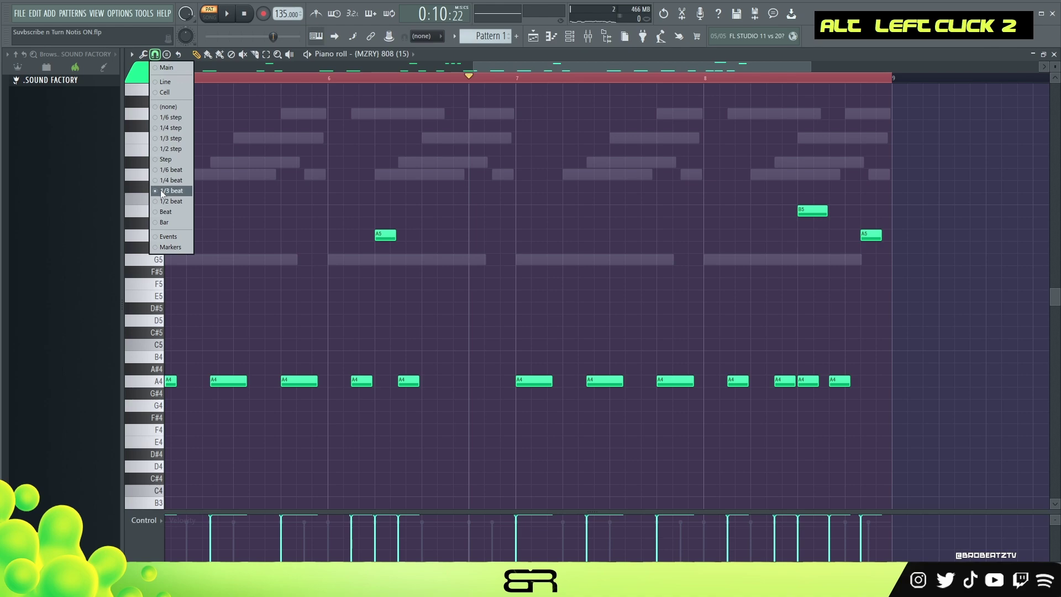
ctrl+drag(796, 195, 860, 212)
right_click(793, 275)
ctrl+shift+click(816, 211)
ctrl+shift+click(844, 212)
ctrl+shift+click(874, 213)
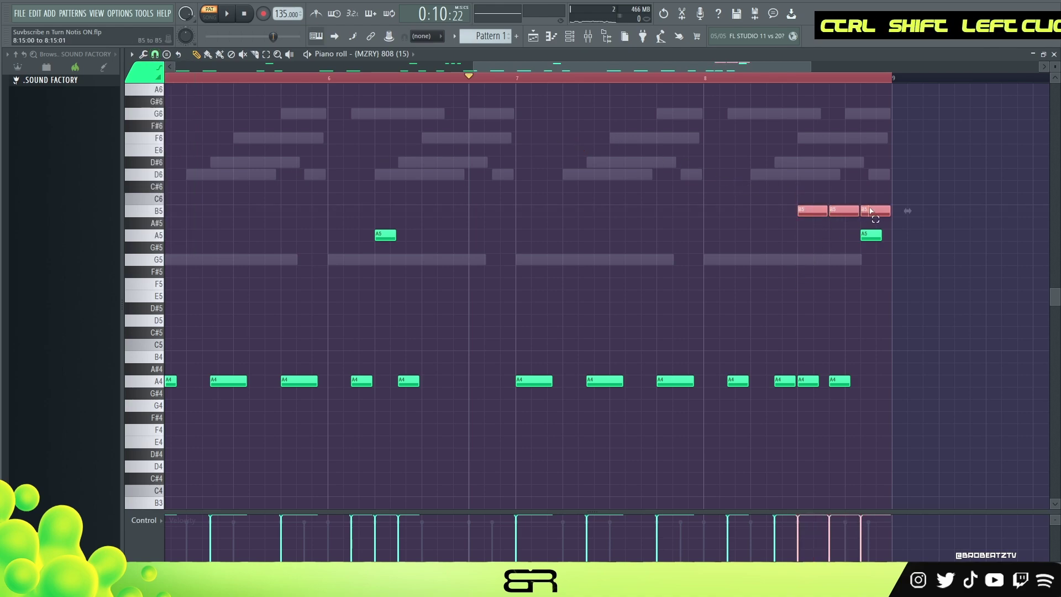
right_click(912, 302)
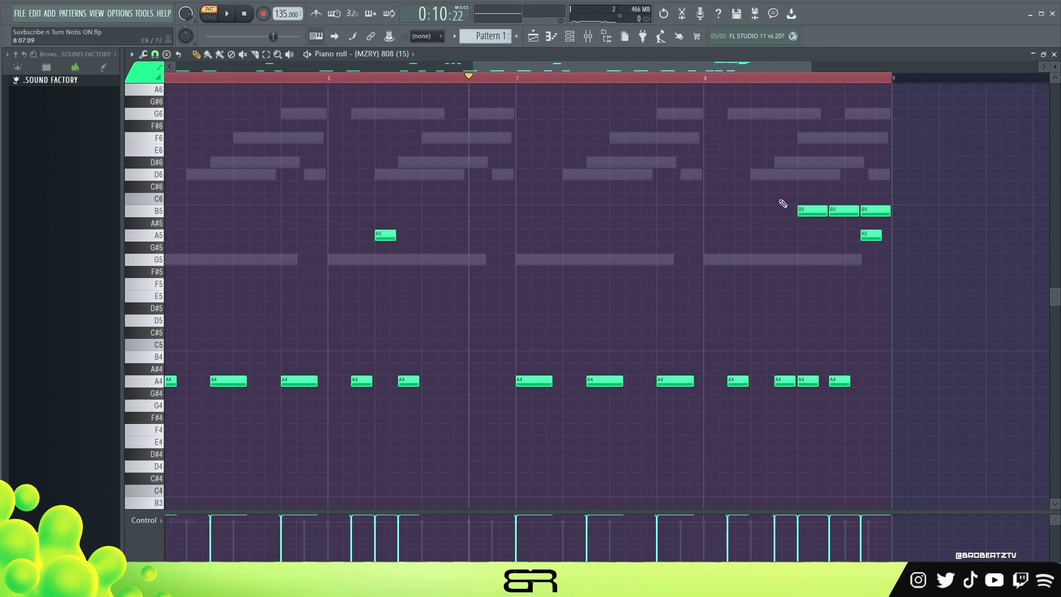
right_click(796, 208)
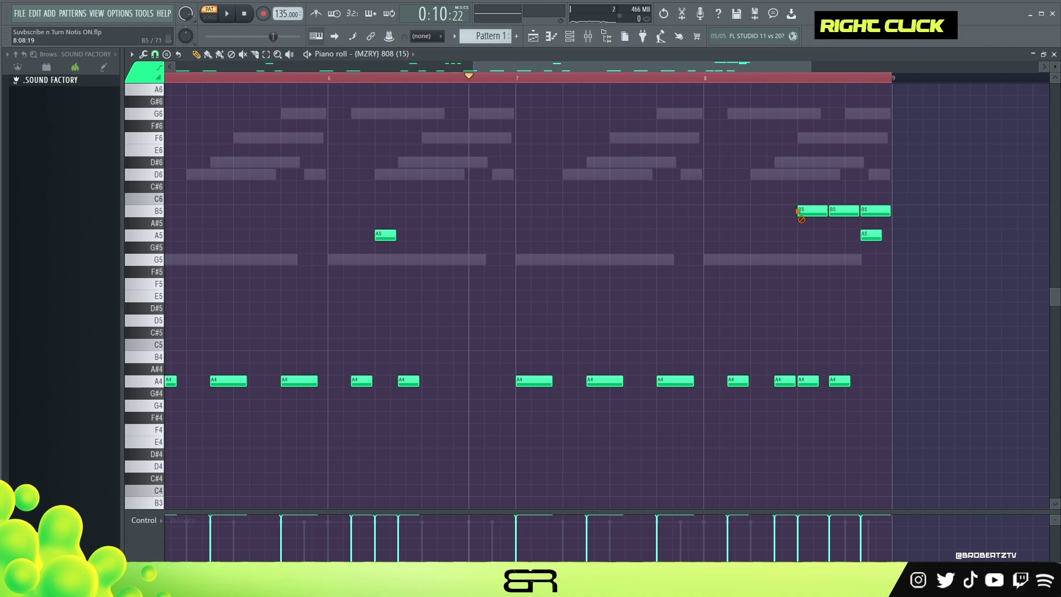
right_click(812, 211)
right_click(844, 212)
- Raise the final 808 note of bar 8 an octave to A6 and play the ending
ctrl+click(865, 235)
key(ctrl+Up)
scroll(865, 234, up, 1)
key(space)
right_click(753, 407)
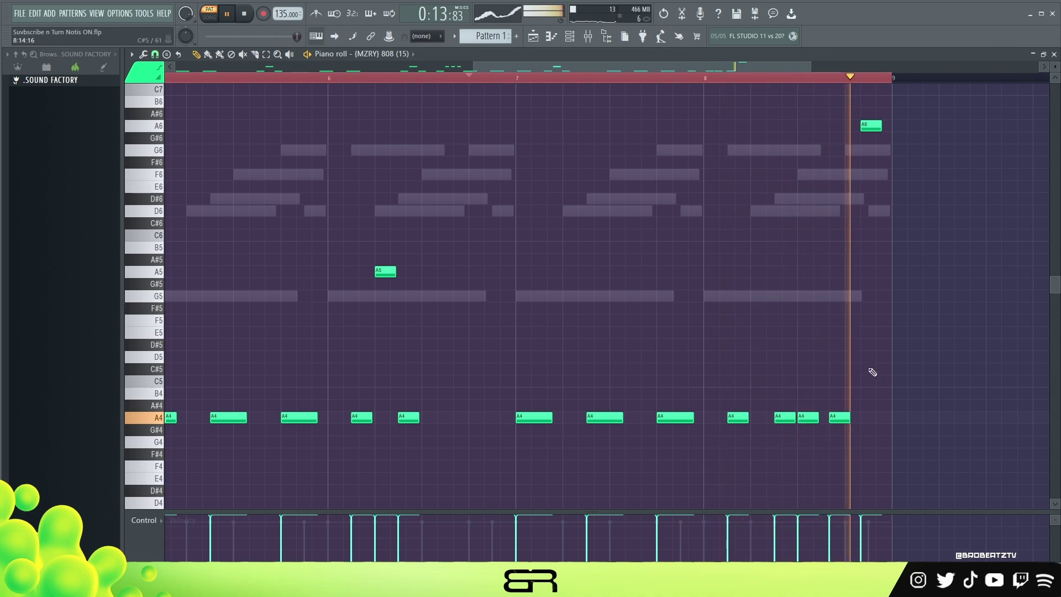
key(space)
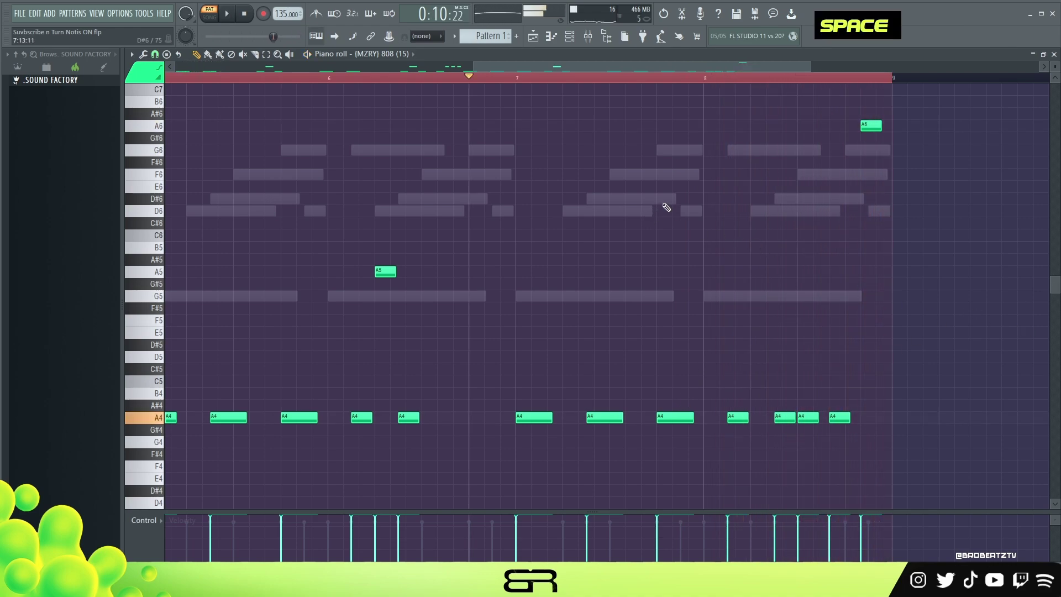
- Copy the 808 notes into the (MZRY) Kick (12) channel and show them in its piano roll
click(570, 36)
right_click(309, 193)
right_click(319, 174)
click(453, 182)
right_click(311, 191)
click(452, 210)
double_click(451, 194)
- Limit all the kick notes to C5 with the limiter / transposer and play the kick together with the 808
key(ctrl+a)
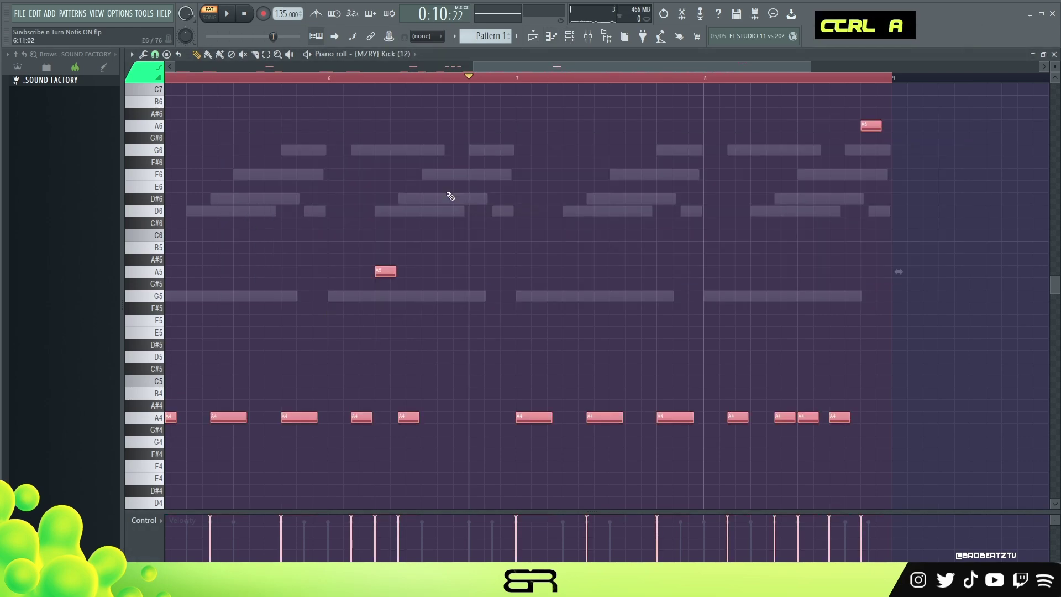
key(alt+k)
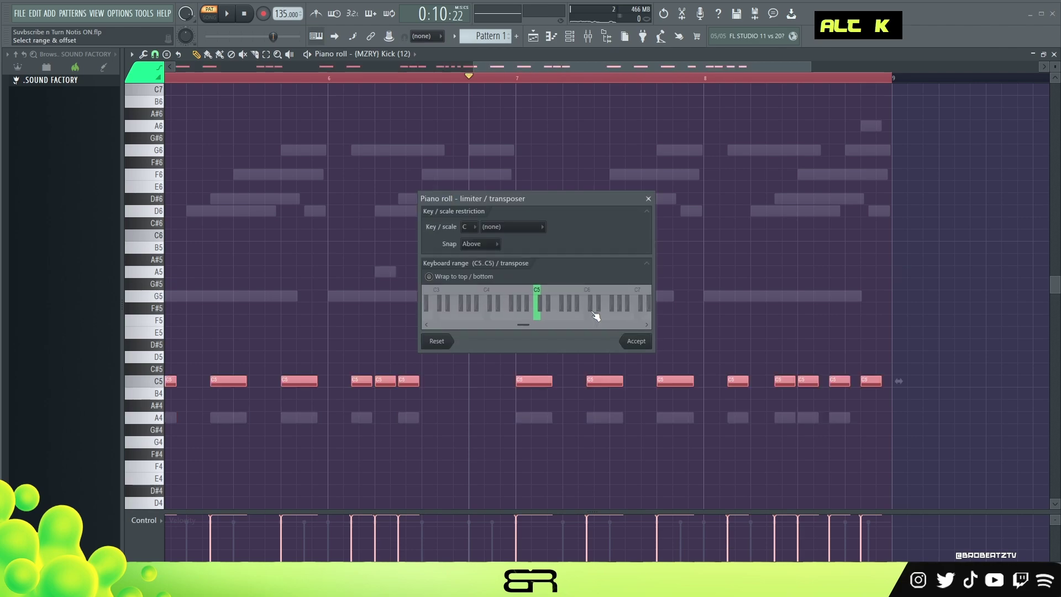
click(636, 341)
key(space)
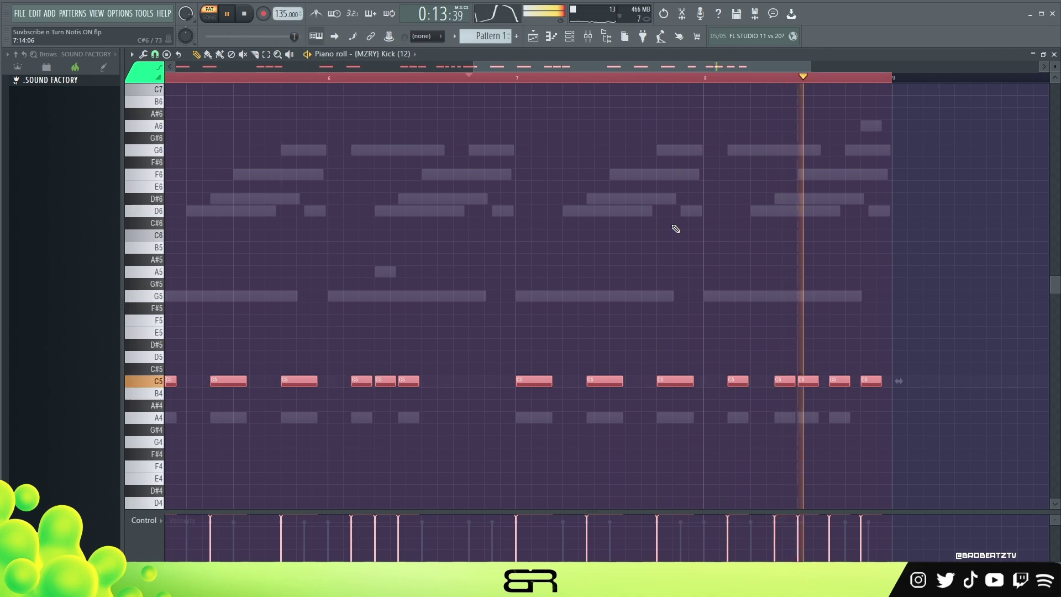
key(space)
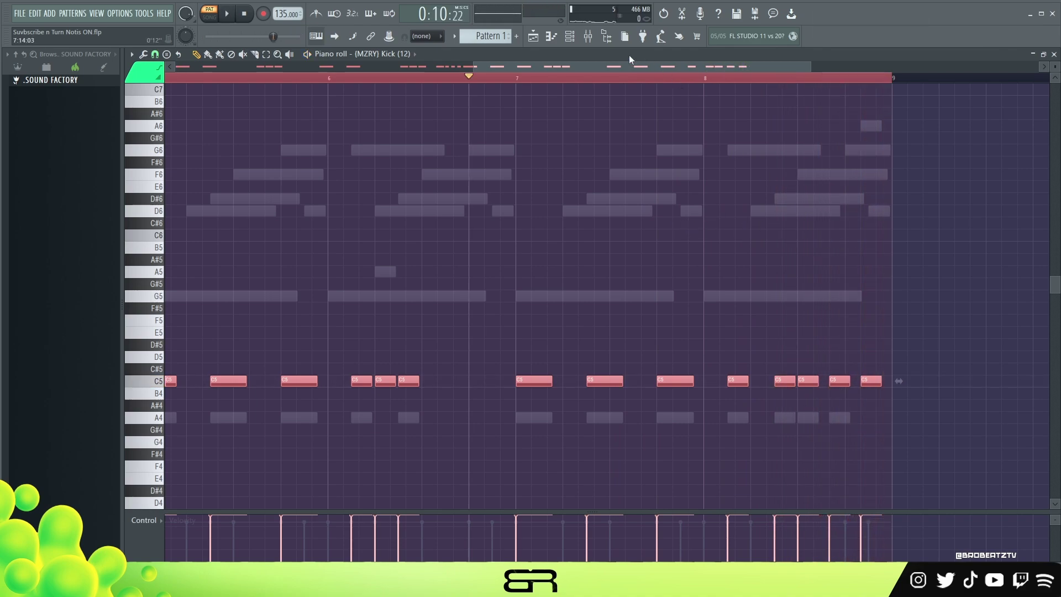
- Place hits at steps 9, 25, 41 and 57 of (MZRY) Snare (11) and (MZRY) Snare (10), and play the pattern
click(580, 45)
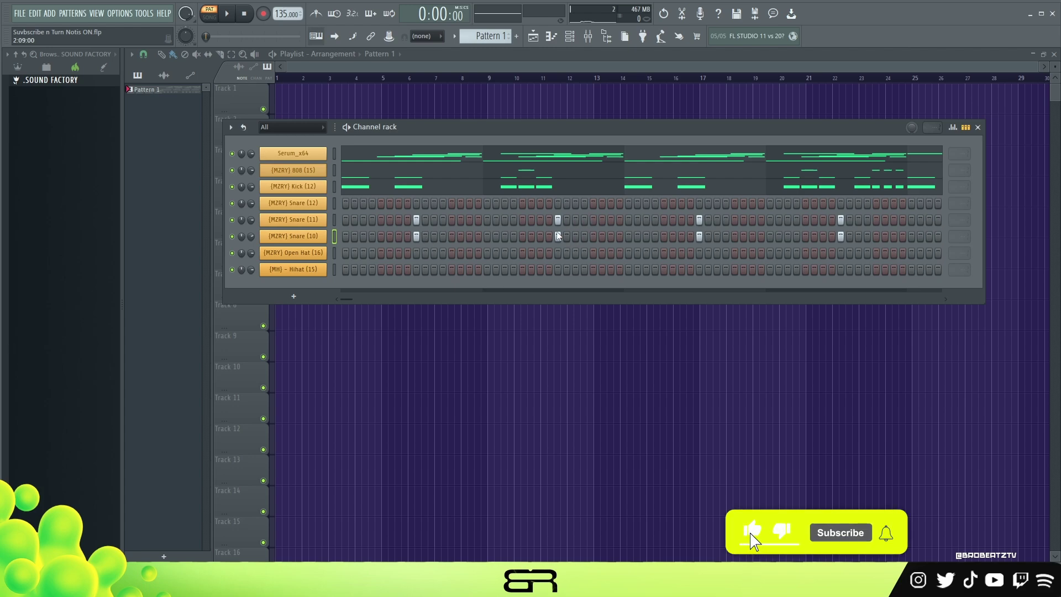
key(space)
key(space)
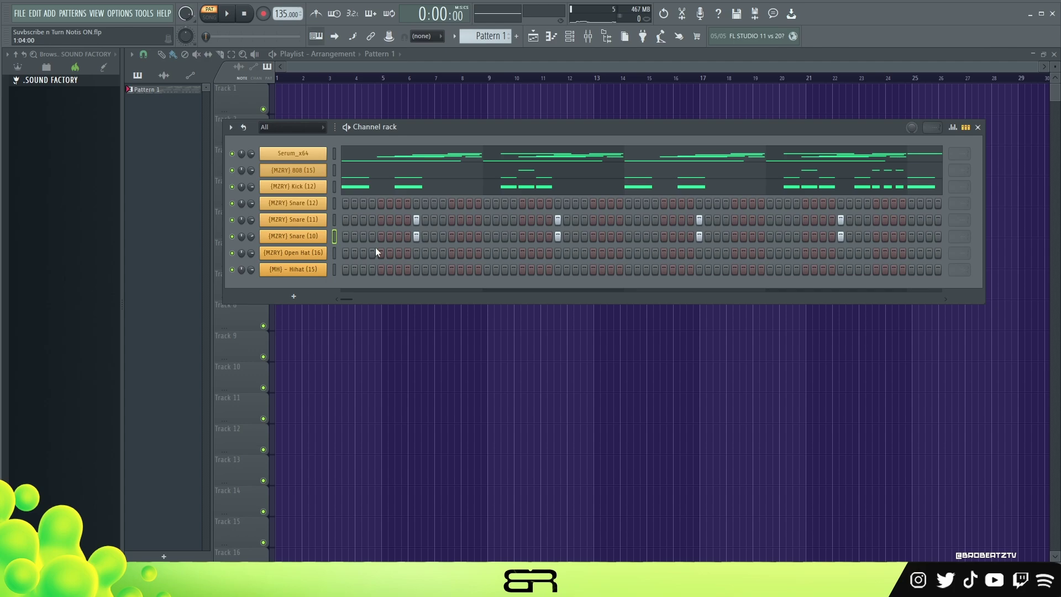
- Show (MZRY) Open Hat (16) in the piano roll, clear the time selection and set the snap to 1/2 beat
right_click(325, 252)
click(351, 250)
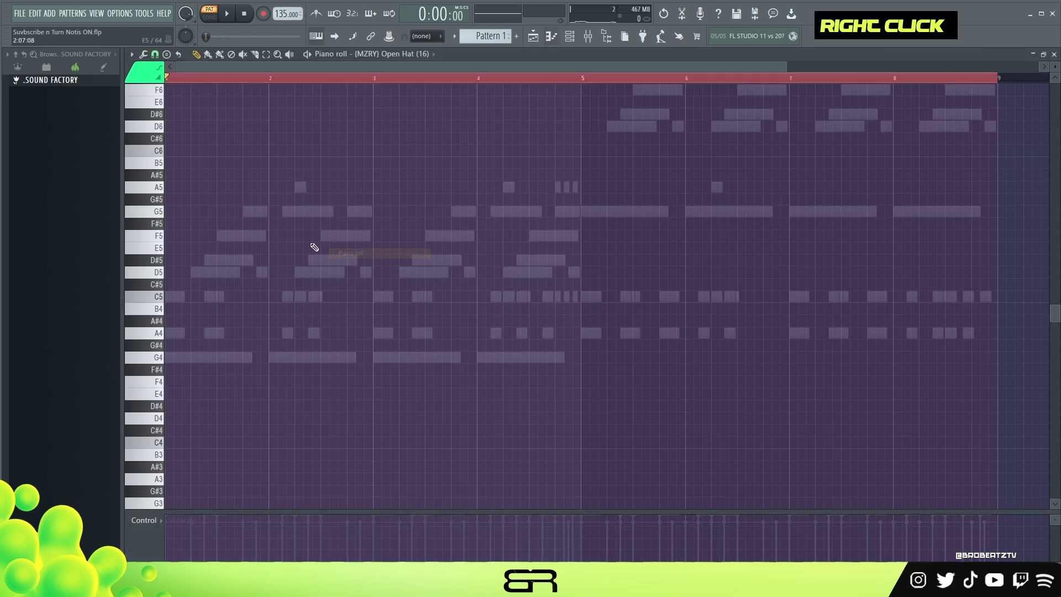
scroll(273, 80, up, 2)
scroll(207, 71, up, 2)
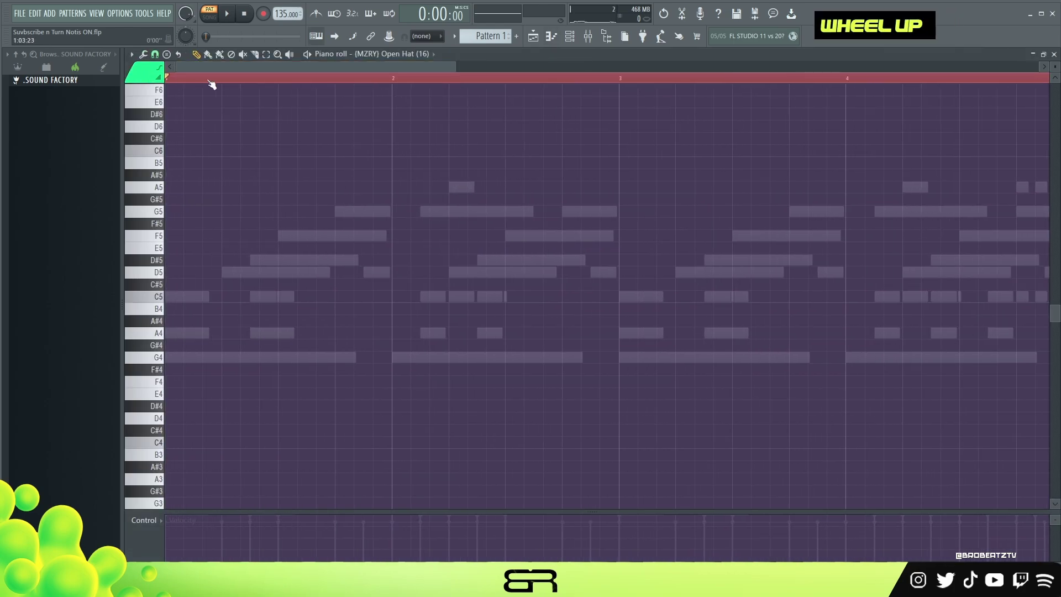
double_click(206, 80)
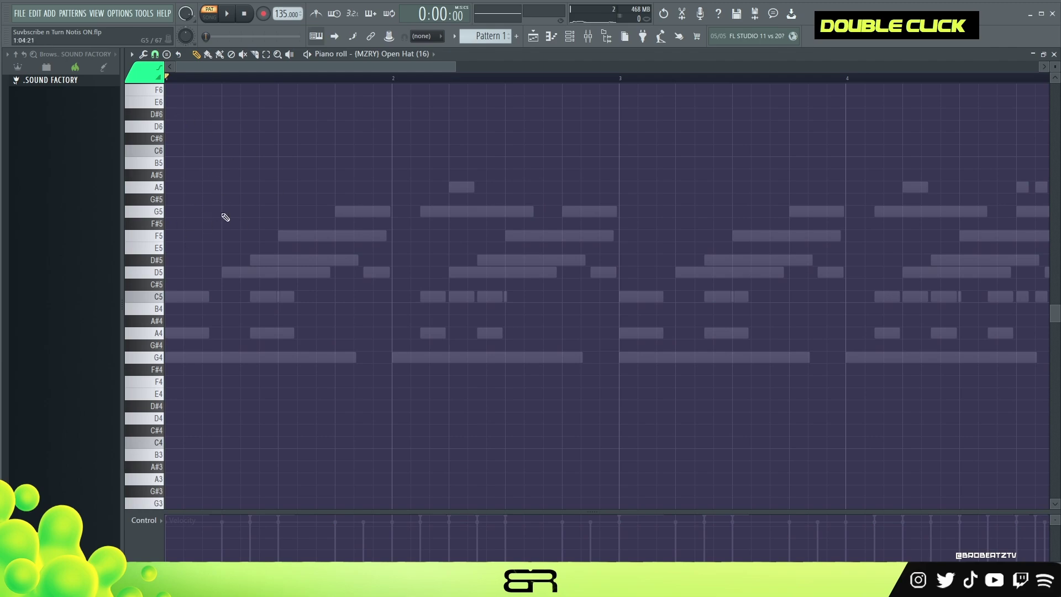
click(156, 57)
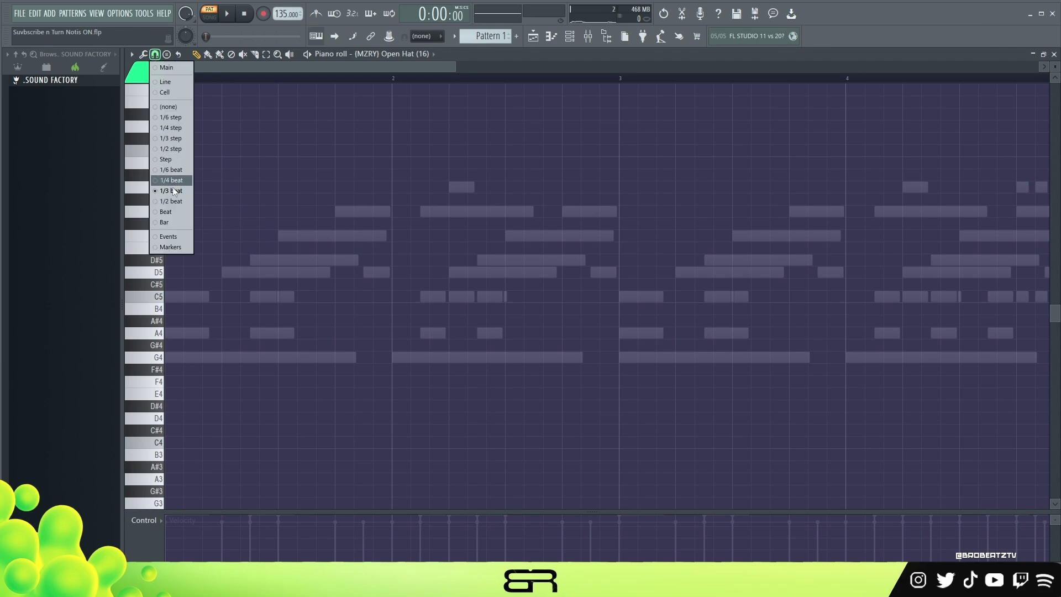
click(173, 202)
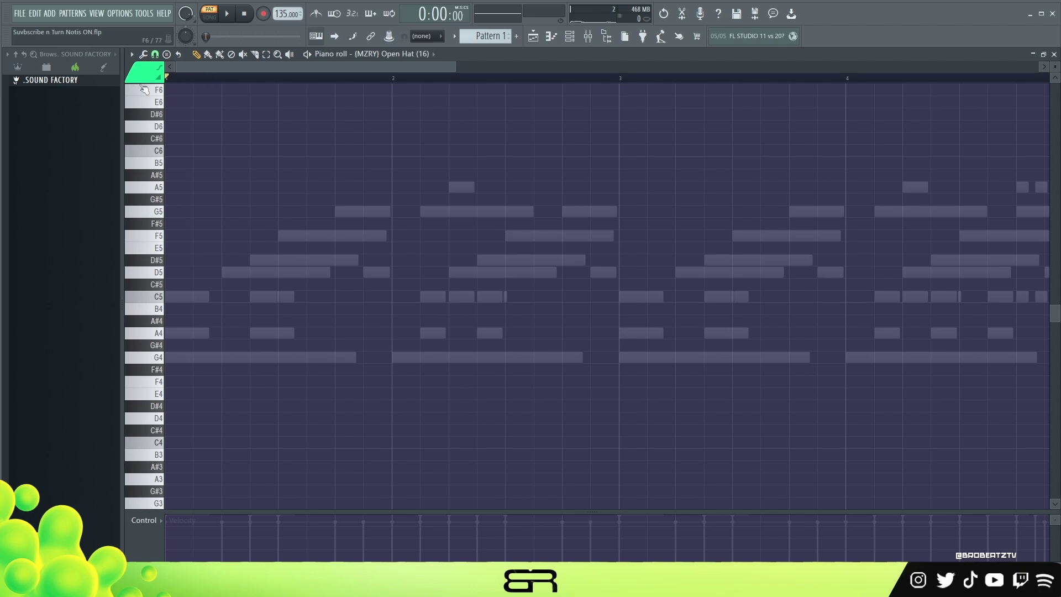
- Play the opening of the pattern repeatedly to locate where the open hats should fall in bar 1
key(space)
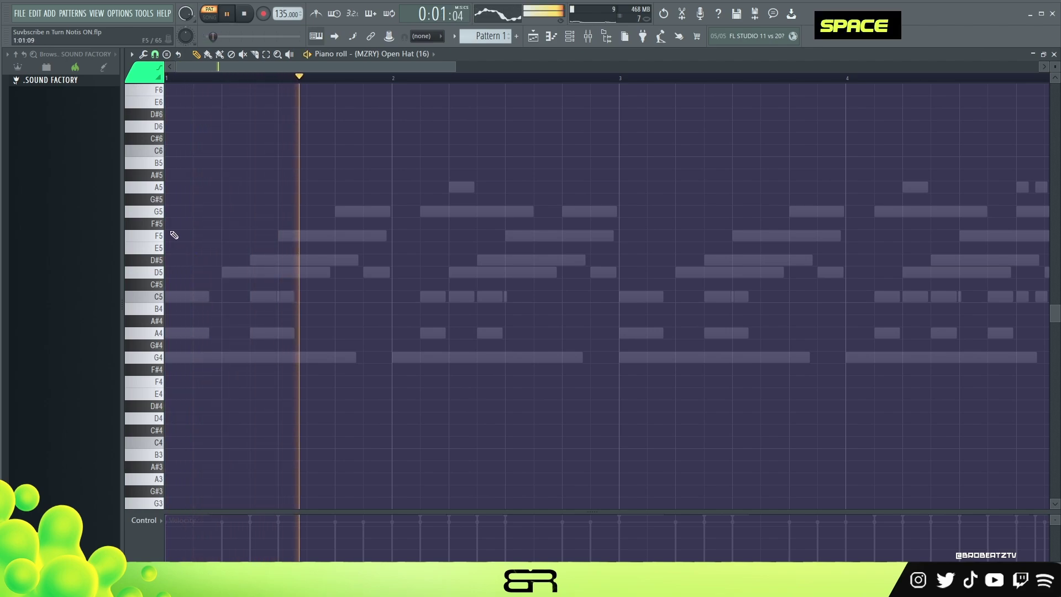
key(space)
key(space)
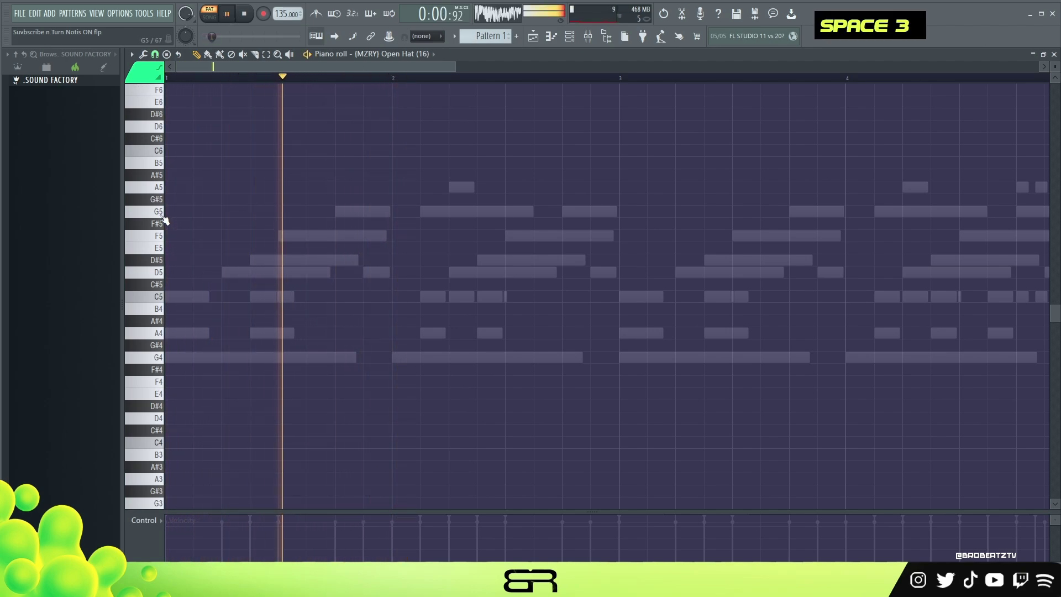
key(space)
key(space)
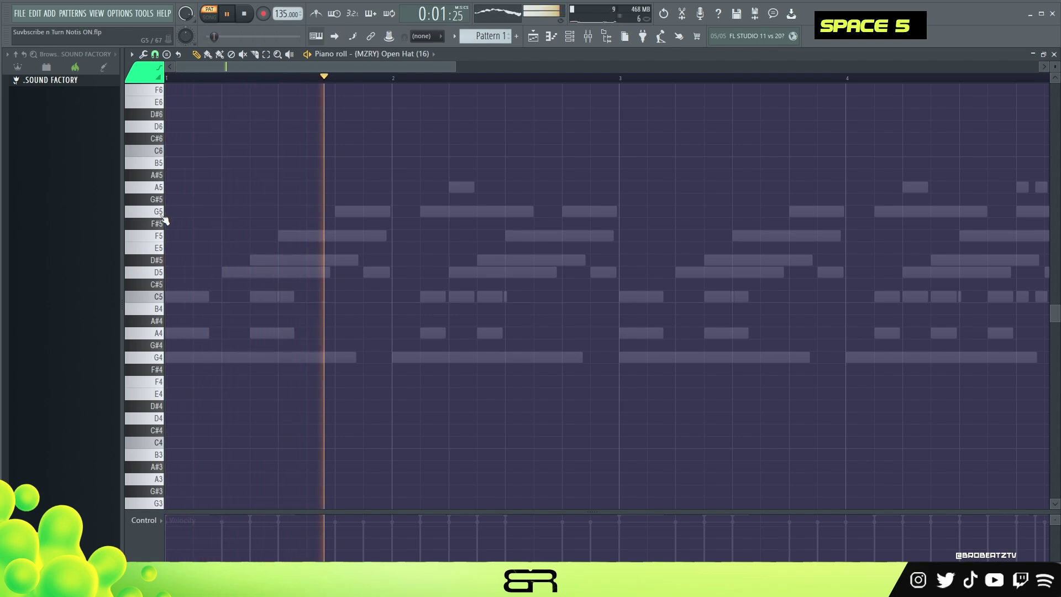
key(space)
key(space)
key(space)
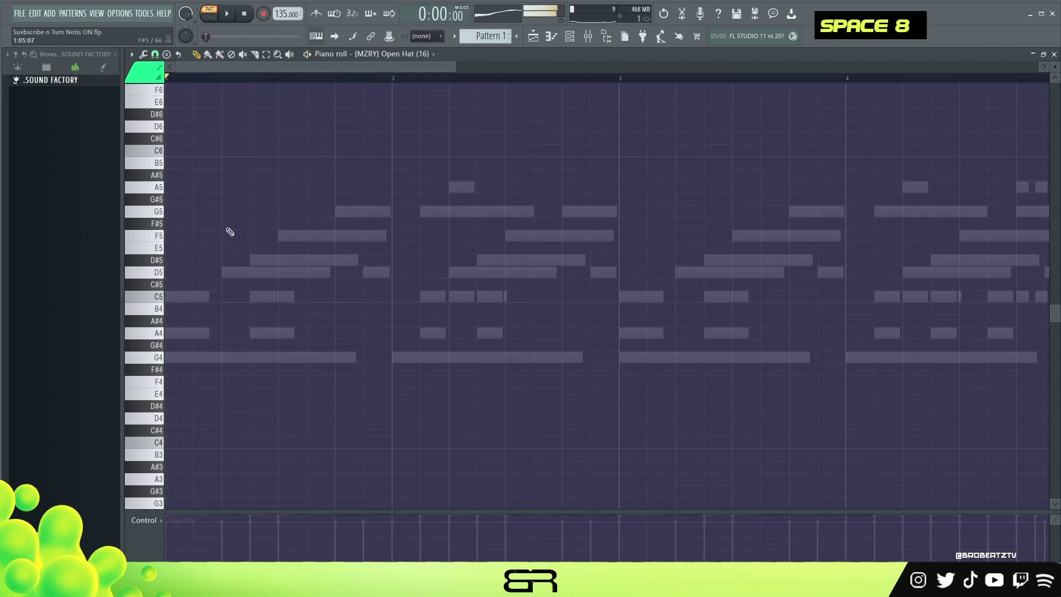
- Draw a G5 open hat note on beat 3.5 of bar 1 and an equally long A4 note on beat 4
scroll(230, 231, down, 3)
scroll(216, 236, up, 2)
click(307, 175)
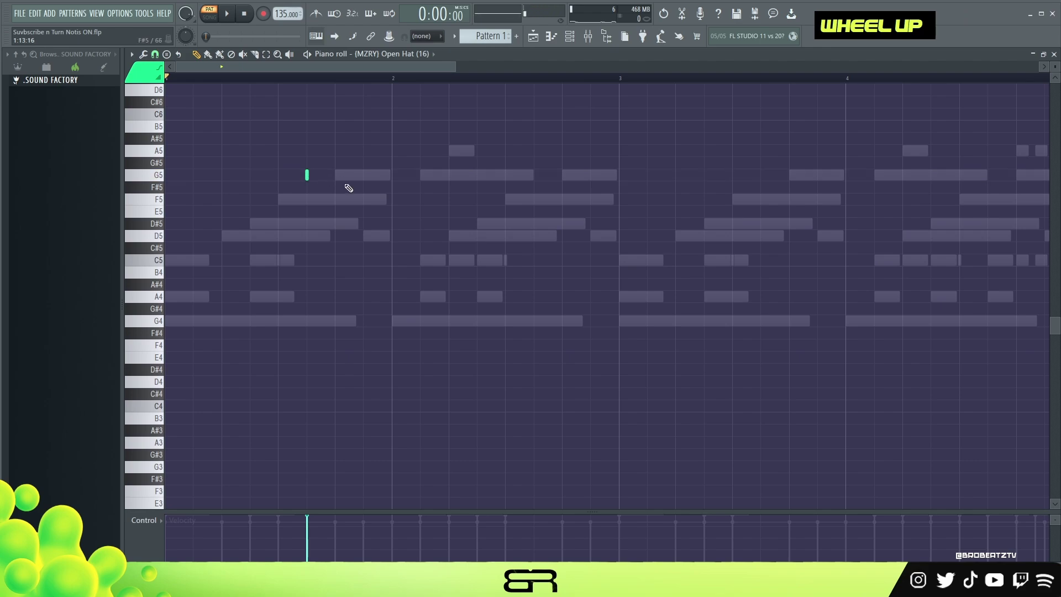
key(alt)
mouse_move(308, 178)
mouse_down()
mouse_move(390, 181)
mouse_move(359, 180)
mouse_up()
key(ctrl+Down)
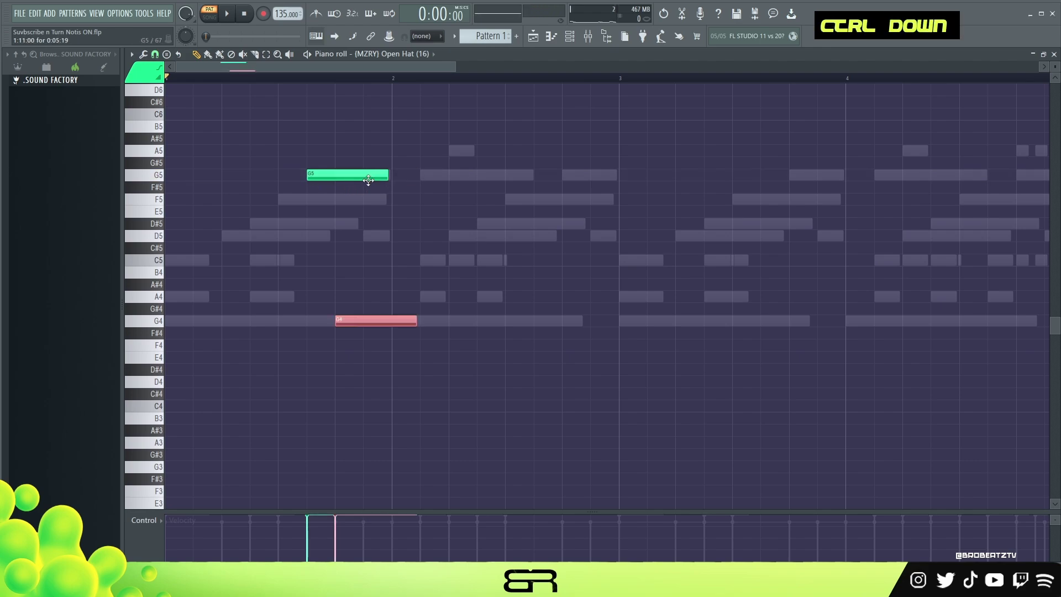
drag(368, 324, 366, 296)
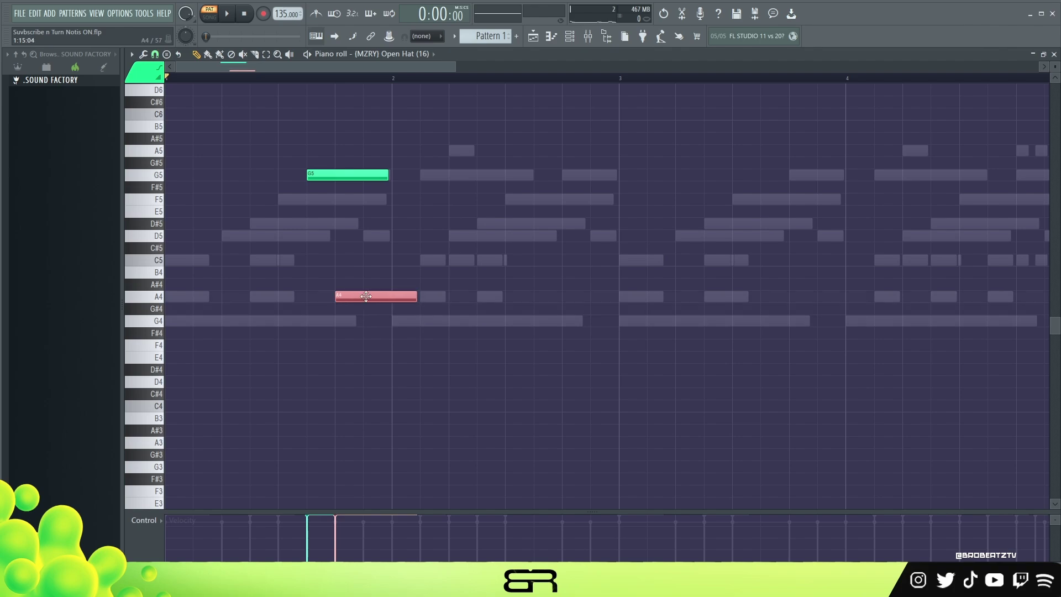
- Duplicate the A4 open hat note so that the copy starts together with the G5 note on beat 3.5
click(376, 286)
right_click(378, 285)
shift+click(363, 297)
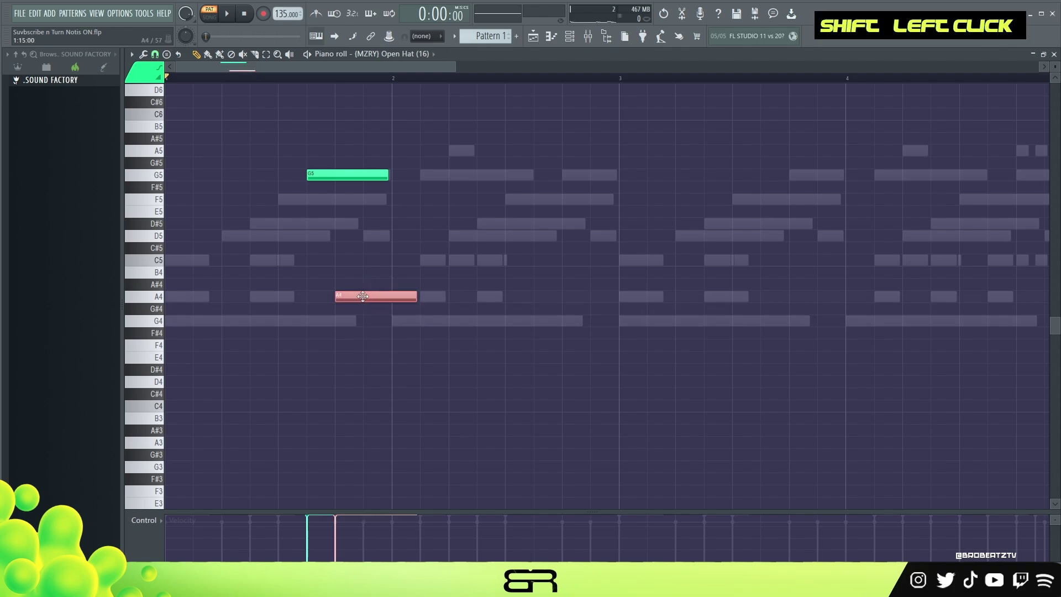
scroll(333, 71, up, 3)
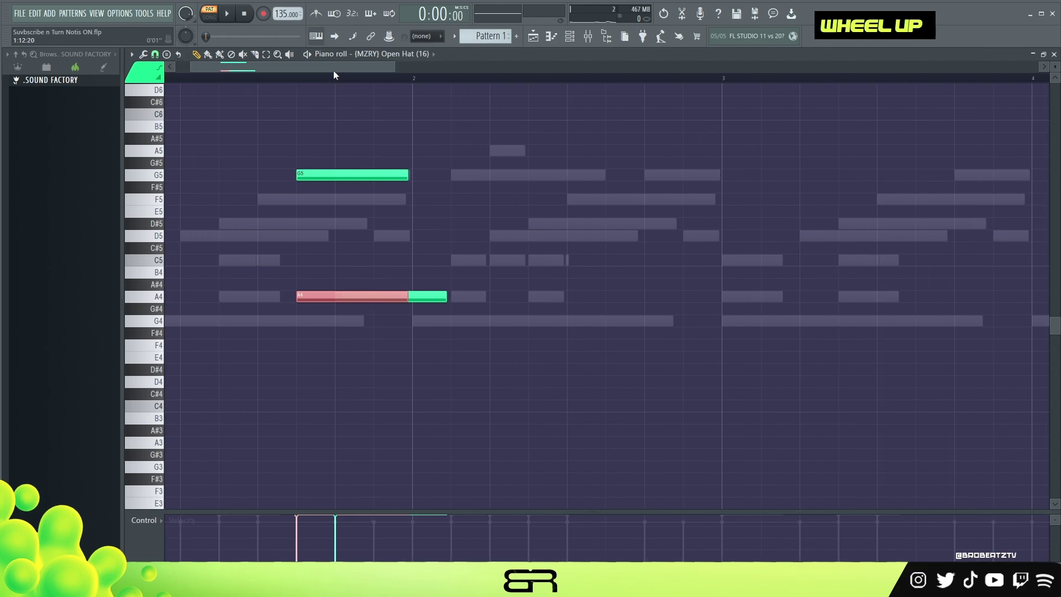
key(alt)
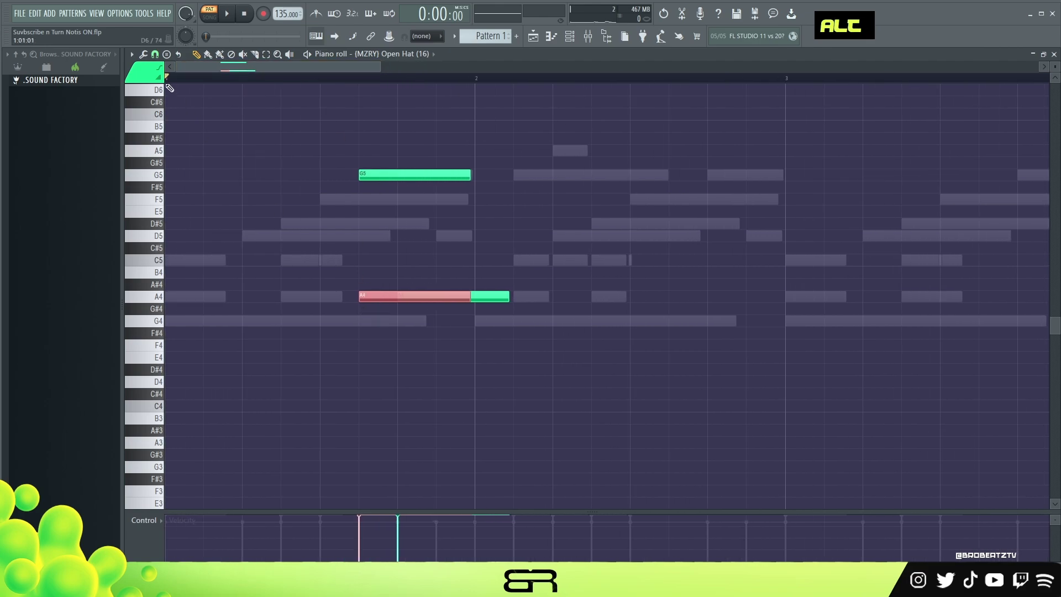
- Shift the copied A4 note to start two-thirds of the way through beat 3, and play the open hats
right_click(367, 296)
click(369, 299)
drag(375, 297, 374, 313)
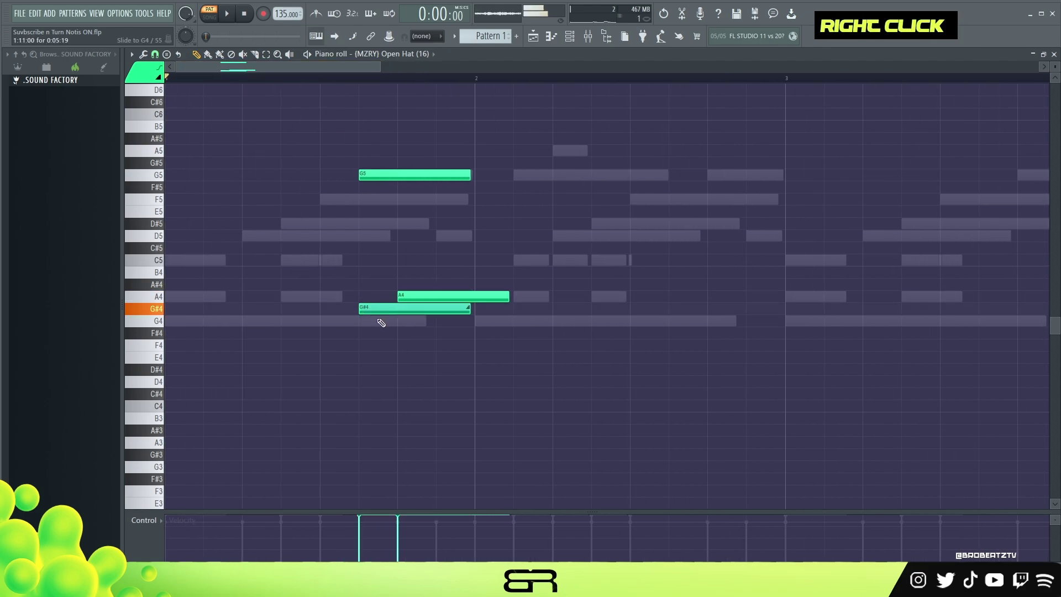
drag(476, 324, 460, 305)
right_click(396, 310)
drag(394, 311, 401, 292)
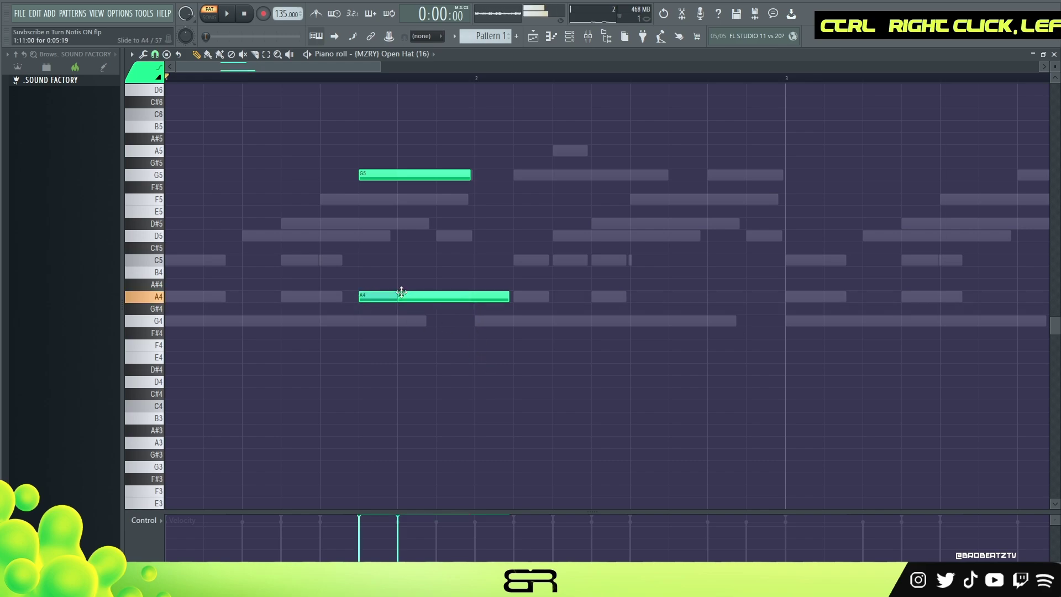
key(alt+2)
key(space)
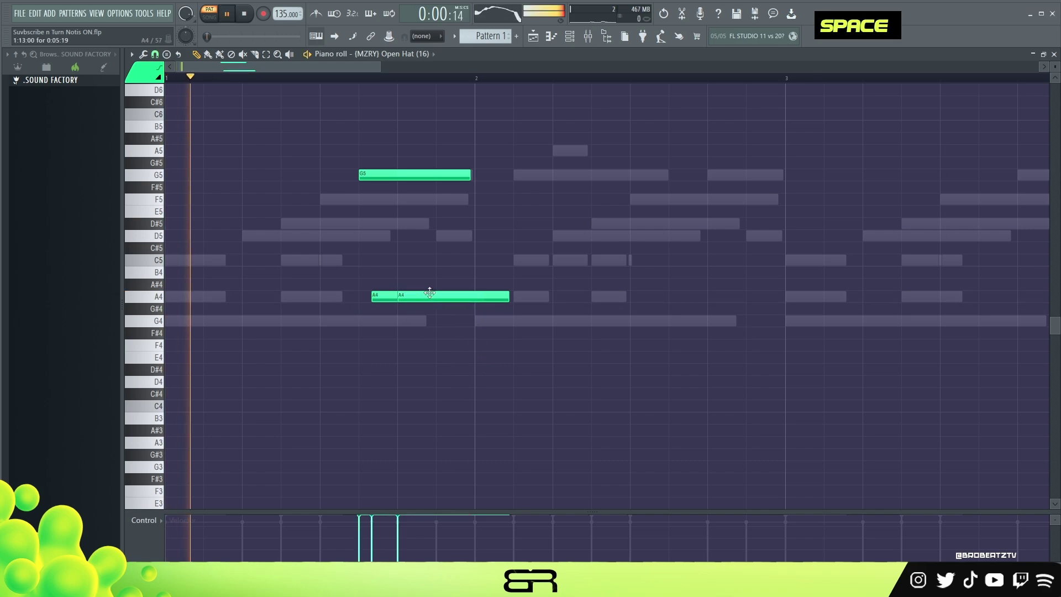
key(space)
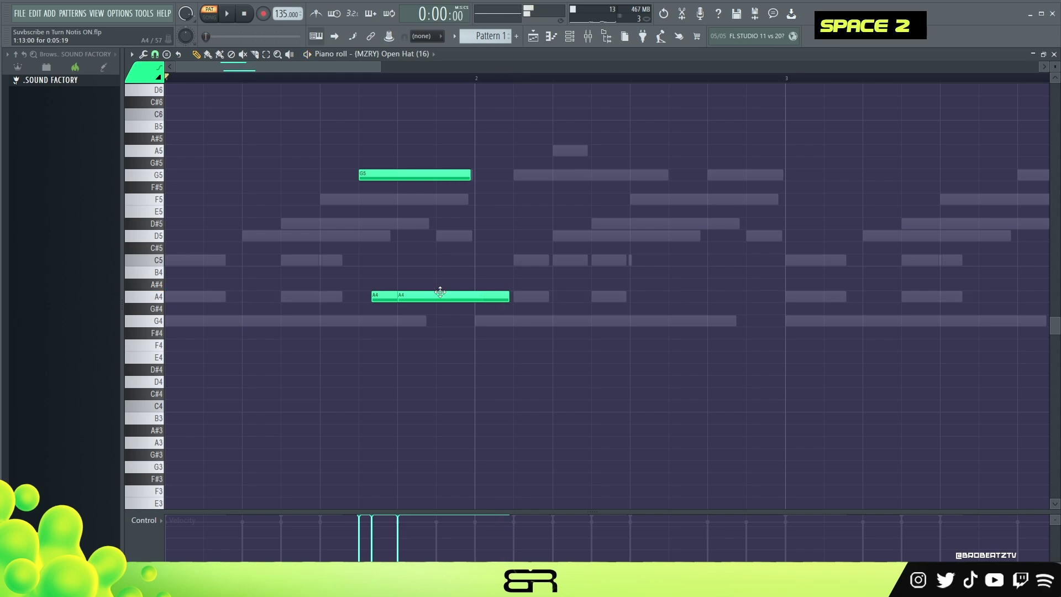
- Lower the velocity of all three open hat notes in bar 1 while playing the pattern
ctrl+click(512, 338)
alt+scroll(516, 338, down, 2)
key(space)
alt+scroll(516, 335, down, 3)
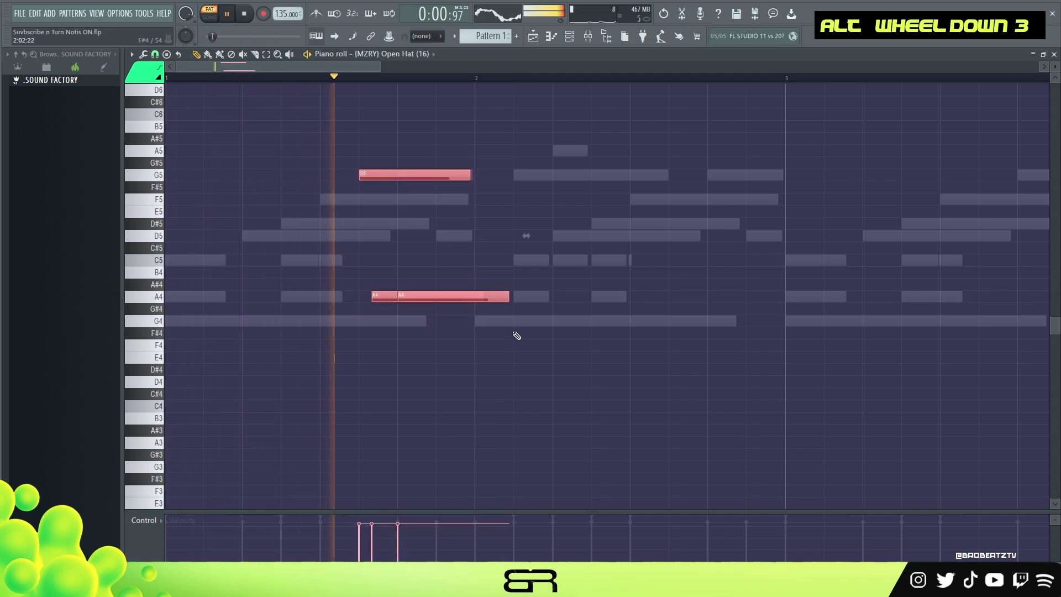
key(space)
key(space)
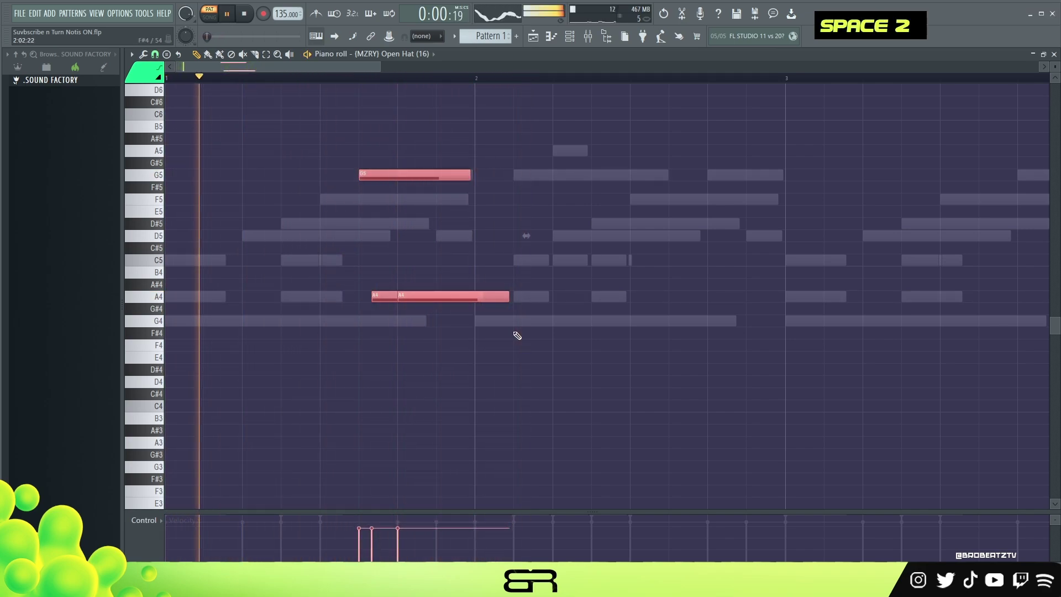
right_click(543, 347)
key(space)
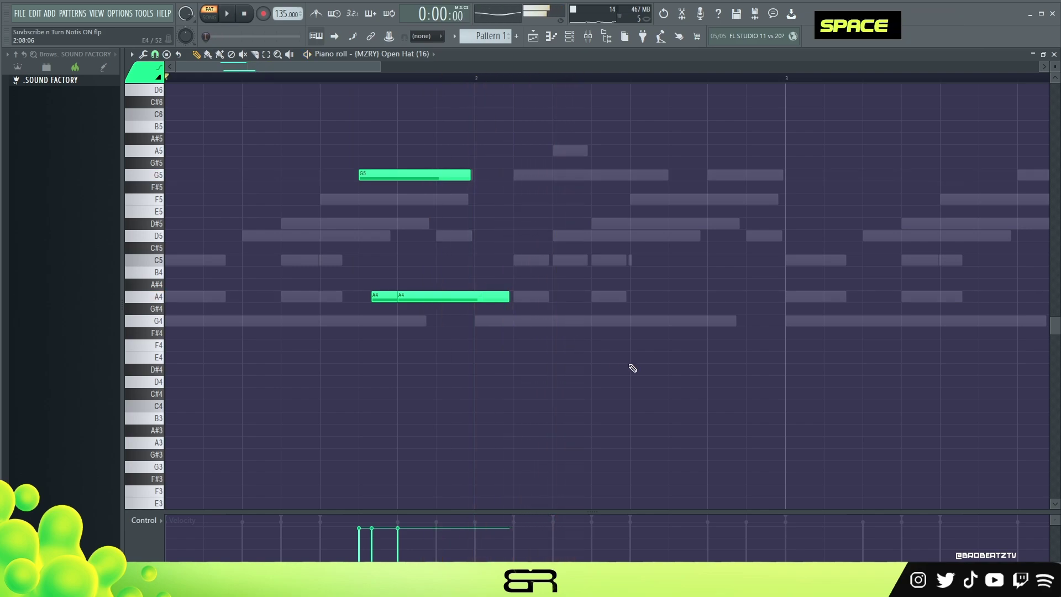
- Copy the three-note open hat figure into bar 3, and copy both figures into bars 5 and 7
key(ctrl+a)
shift+drag(245, 232, 420, 249)
key(ctrl+a)
shift+drag(260, 242, 643, 276)
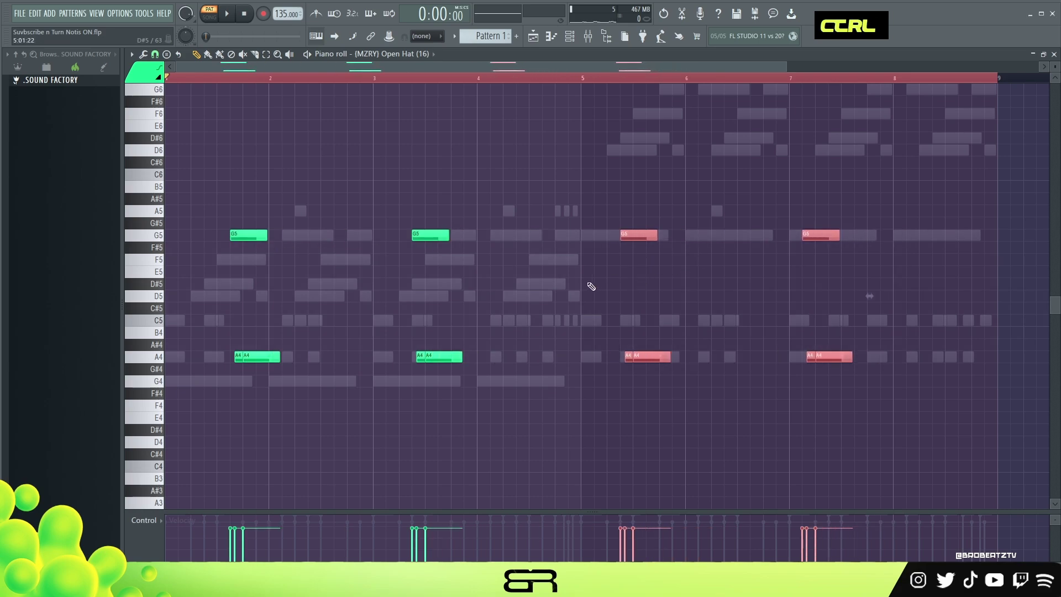
key(ctrl+d)
- Reduce the velocity of all open hat notes across the eight bars a little further during playback
key(space)
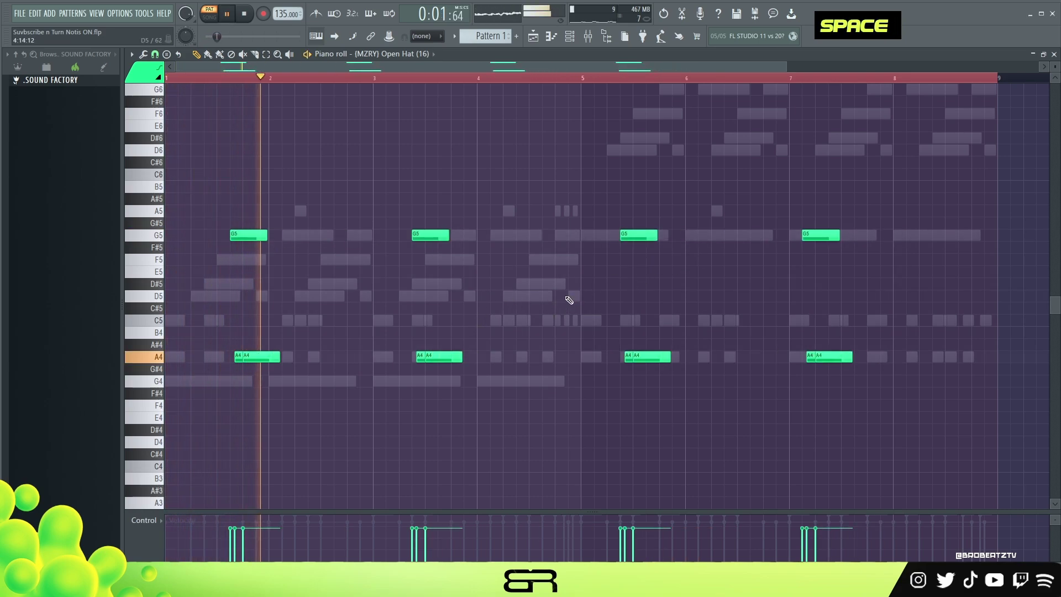
alt+scroll(563, 283, down, 4)
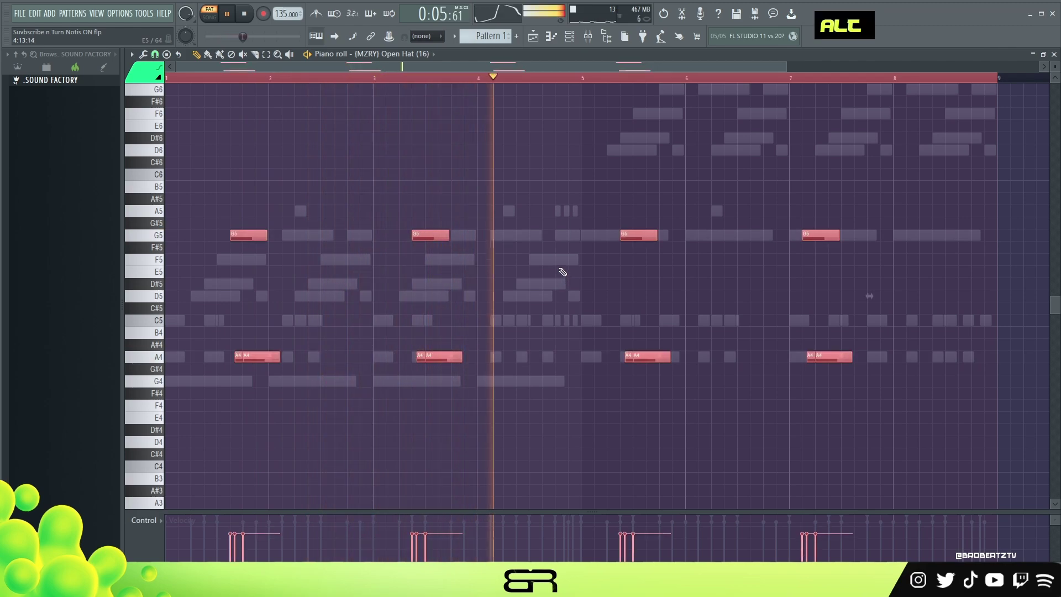
key(space)
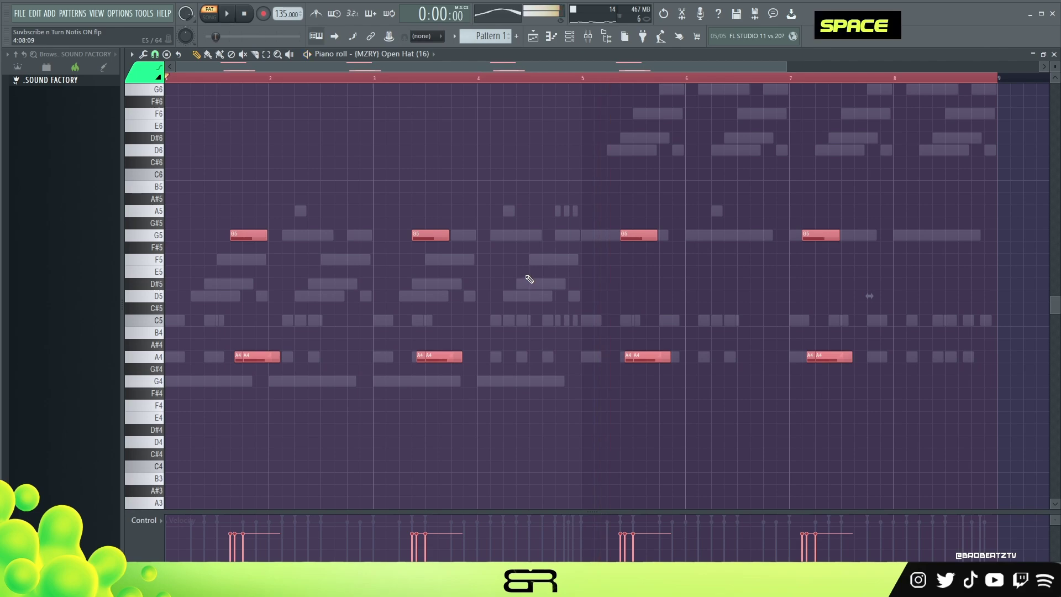
- Program (MH) - Hihat (15) hits on steps 1, 4, 7, 20 and 23 in the channel rack and play them
click(570, 36)
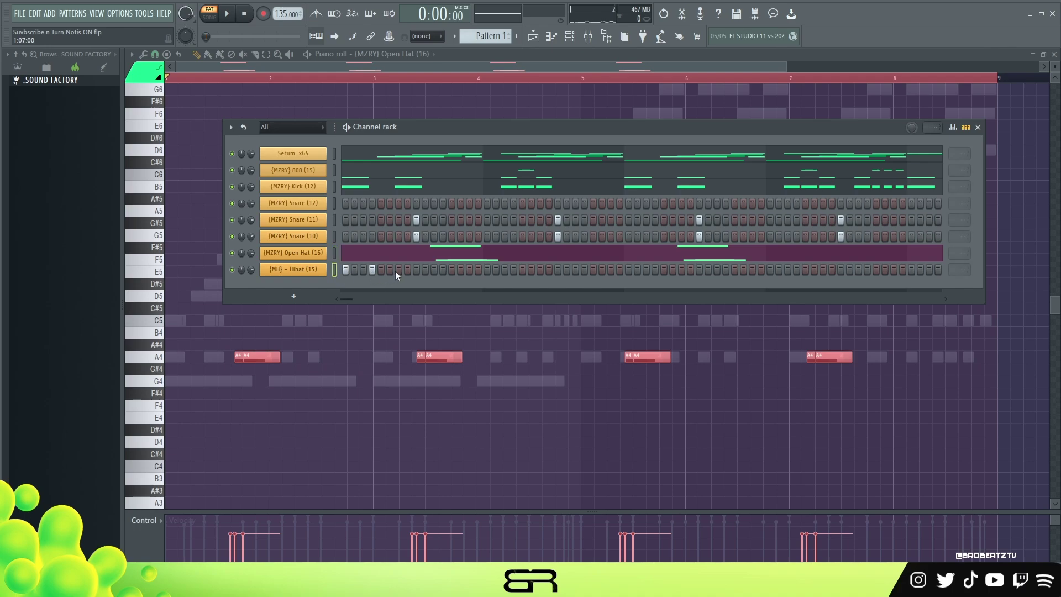
key(space)
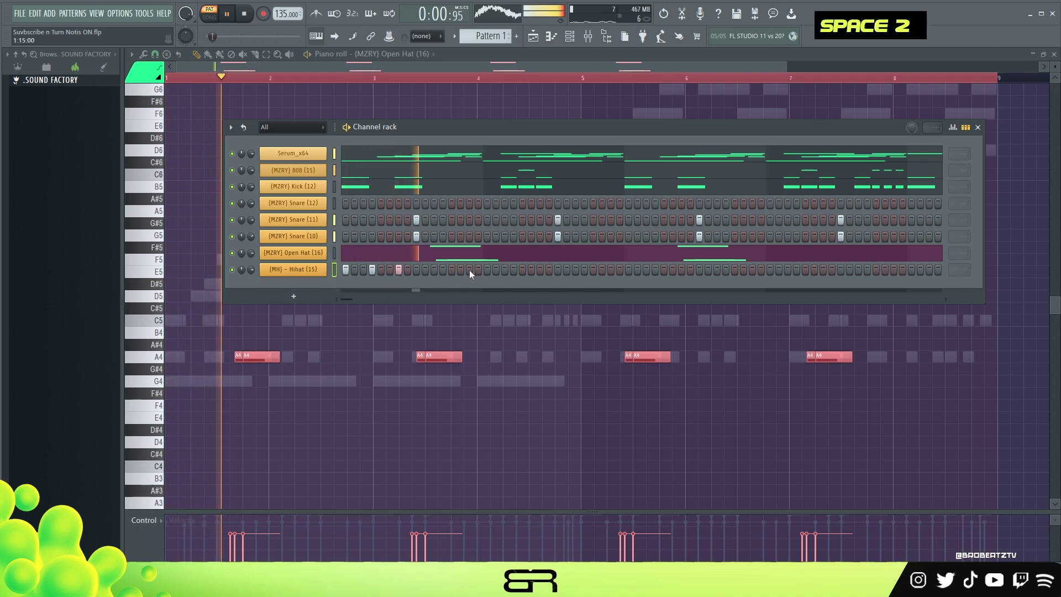
click(512, 269)
key(space)
key(space)
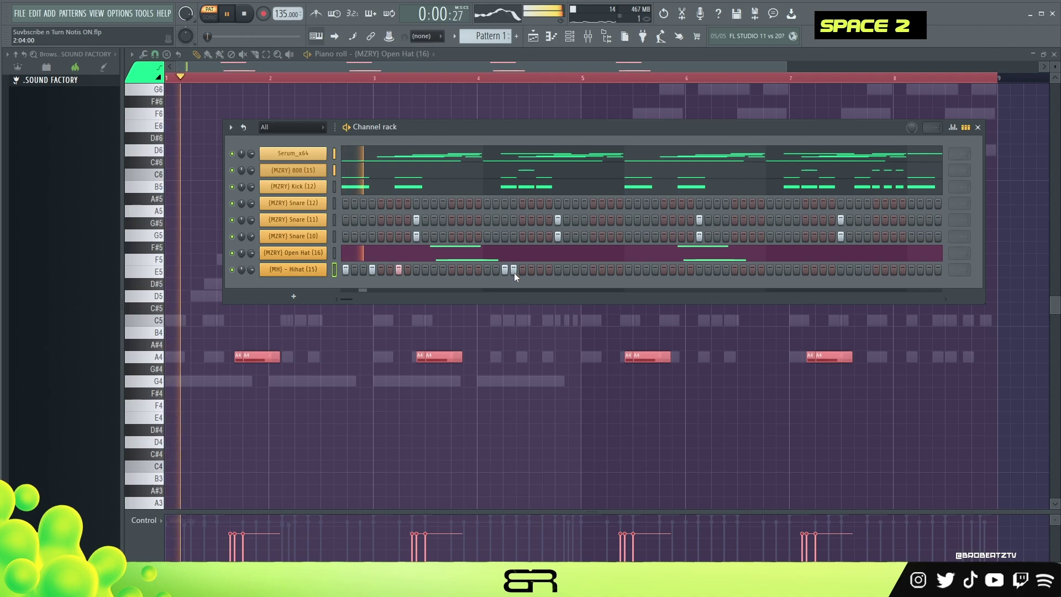
right_click(528, 271)
click(538, 270)
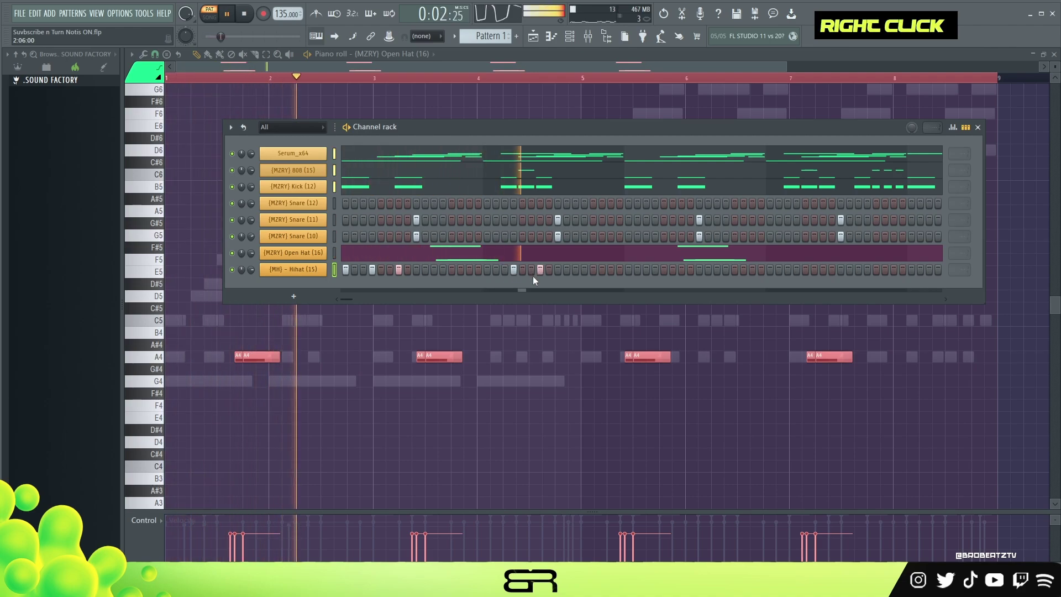
key(space)
- Show the (MH) - Hihat (15) notes in the piano roll and copy the two-bar pattern across all eight bars
right_click(325, 268)
click(342, 269)
key(ctrl+a)
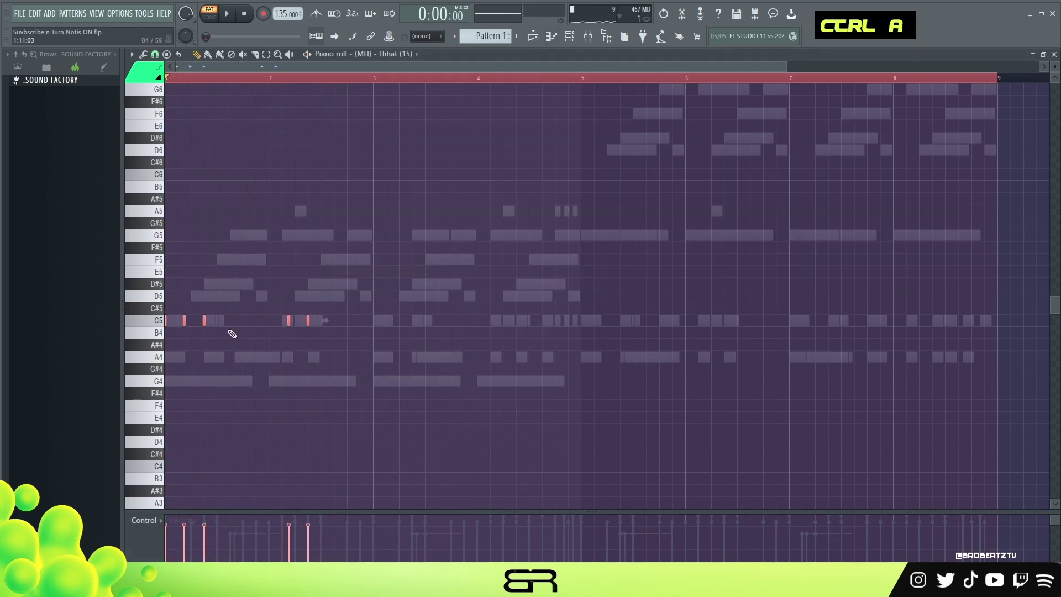
shift+drag(205, 324, 410, 324)
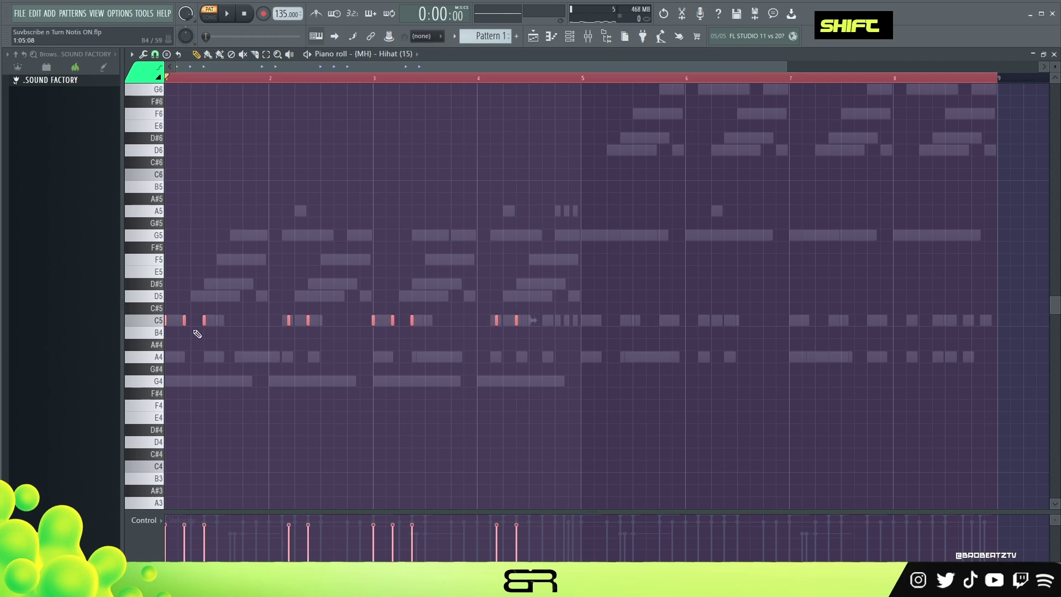
shift+drag(187, 327, 599, 324)
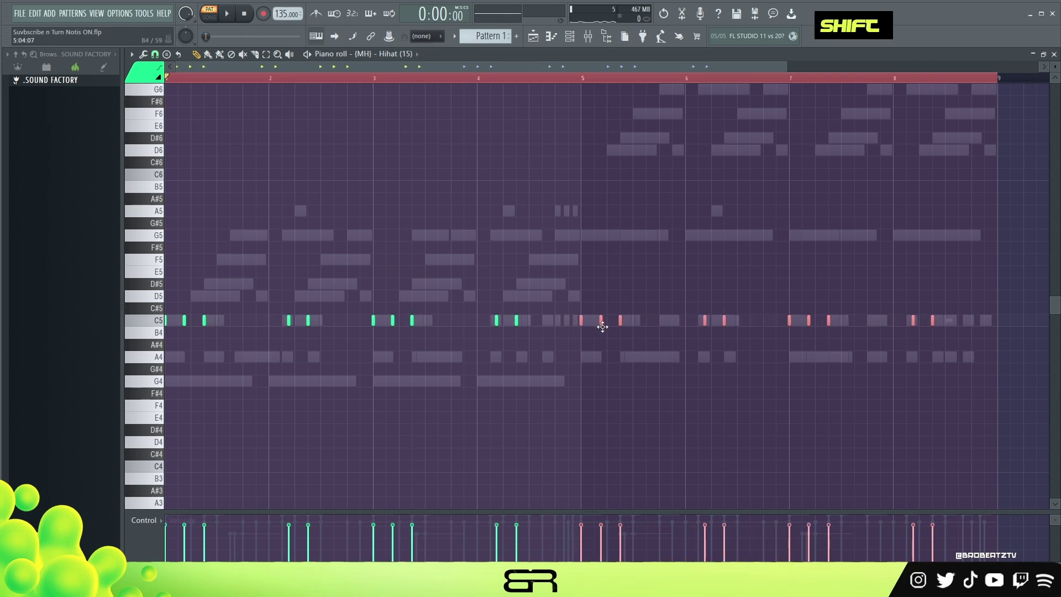
- Bring up the channel rack and play the beat with the eight-bar hi-hat pattern
right_click(578, 332)
click(570, 37)
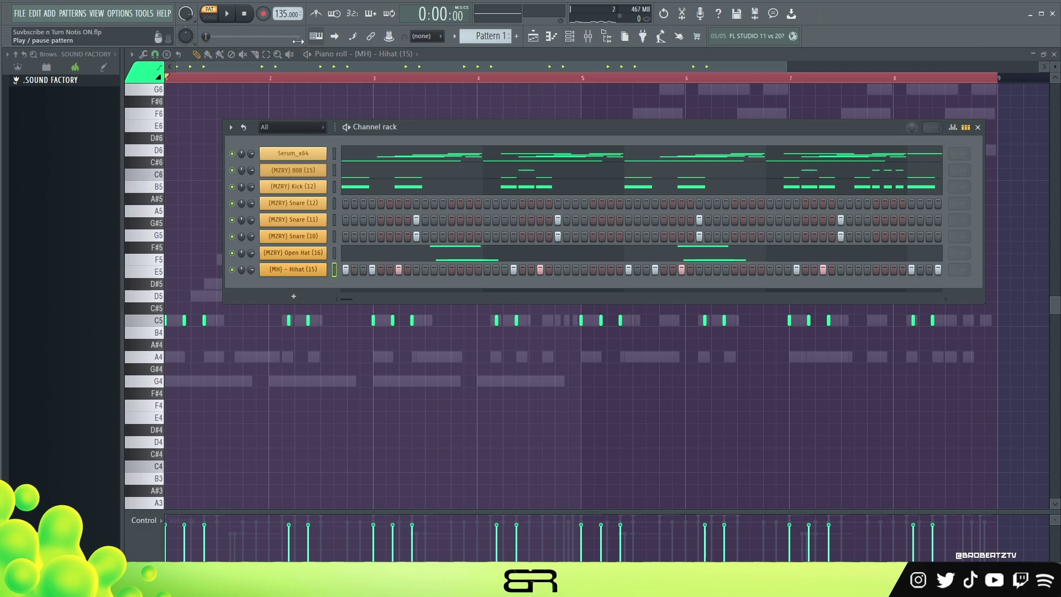
key(space)
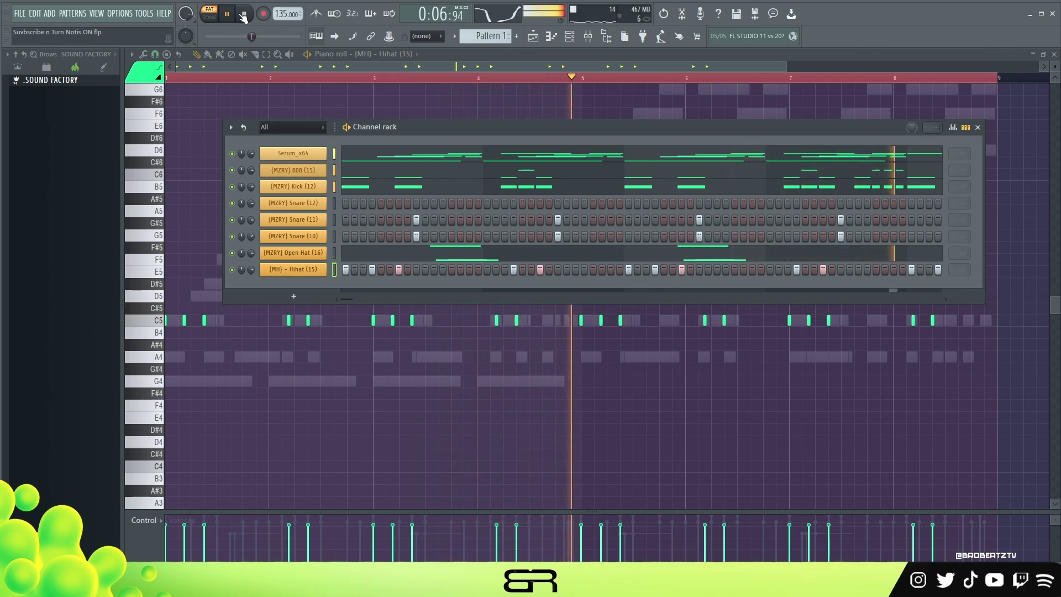
key(space)
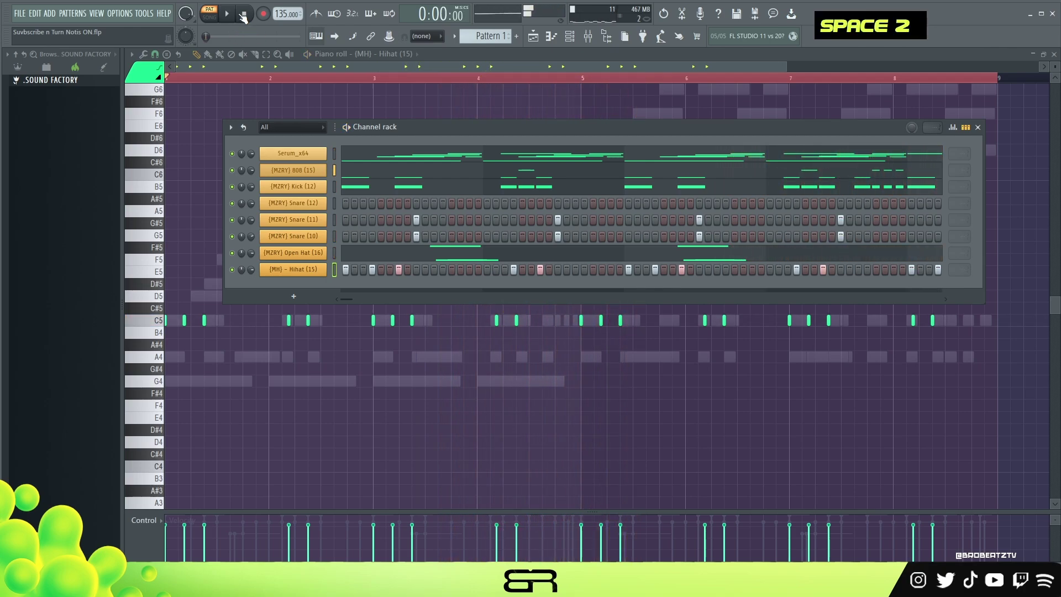
- Move the (MZRY) Snare (12) channel below (MZRY) Snare (10) and show it in the piano roll zoomed in on the first bars
click(299, 204)
scroll(299, 232, down, 3)
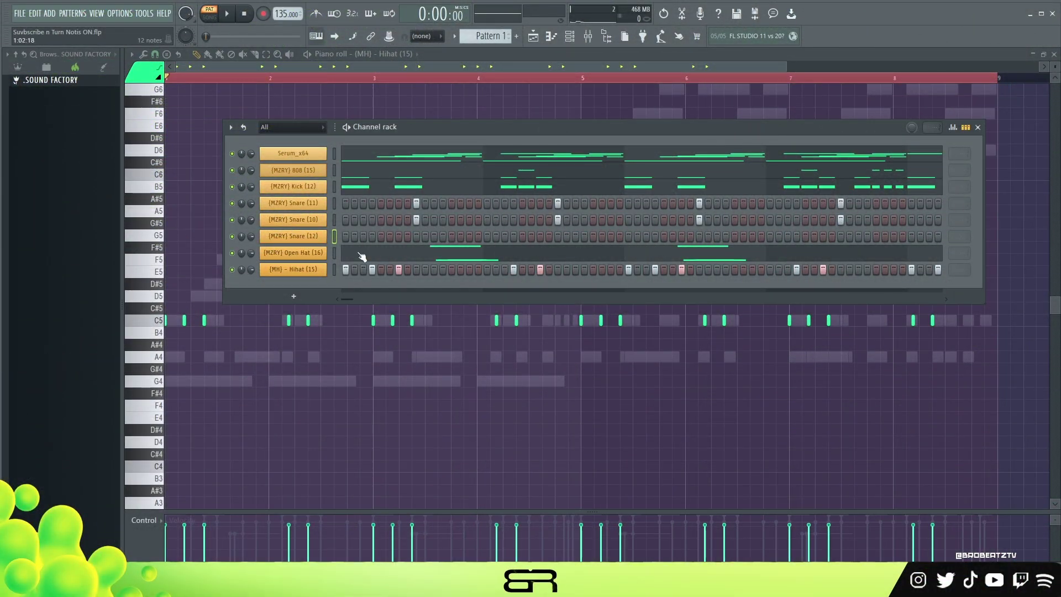
right_click(309, 241)
click(334, 235)
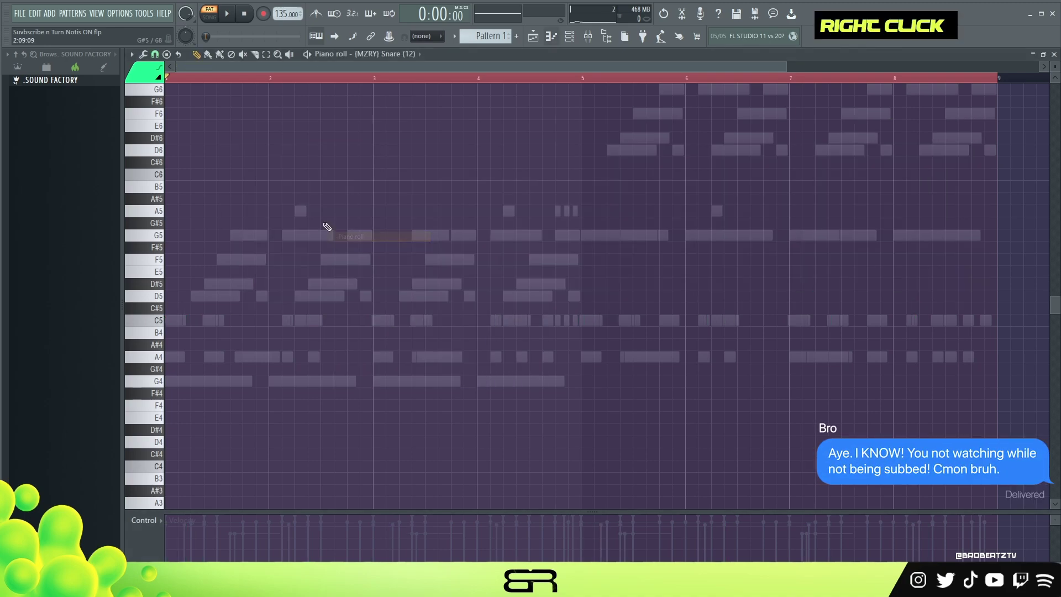
double_click(198, 78)
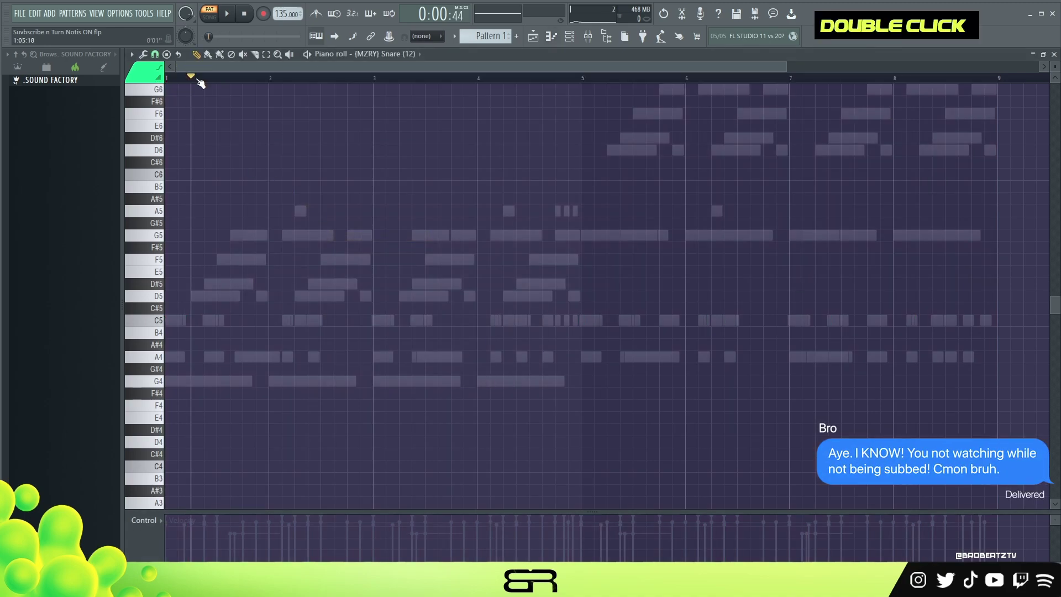
scroll(198, 78, up, 4)
drag(228, 70, 215, 70)
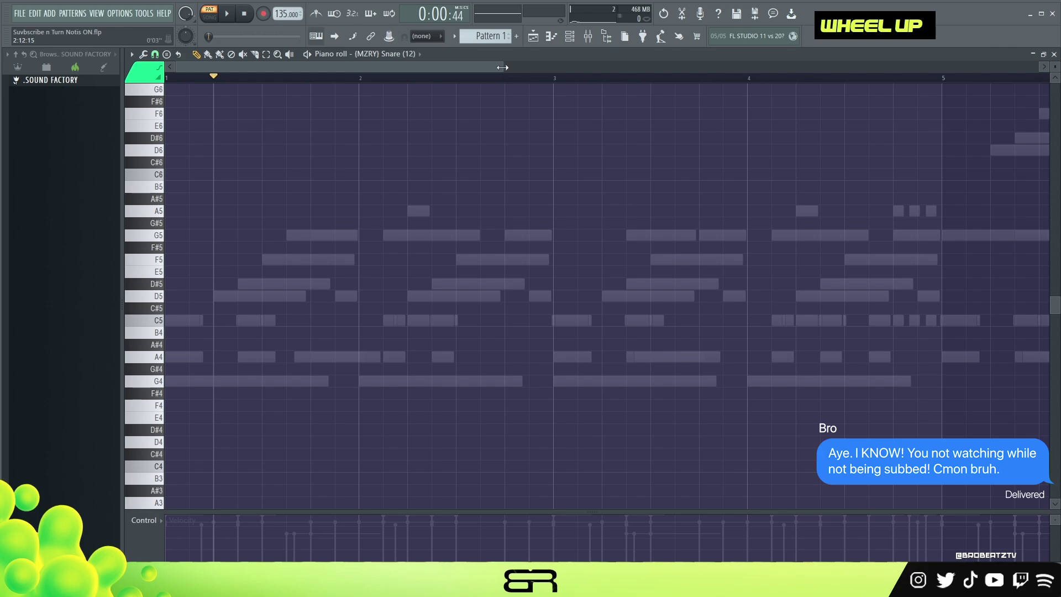
drag(505, 67, 474, 79)
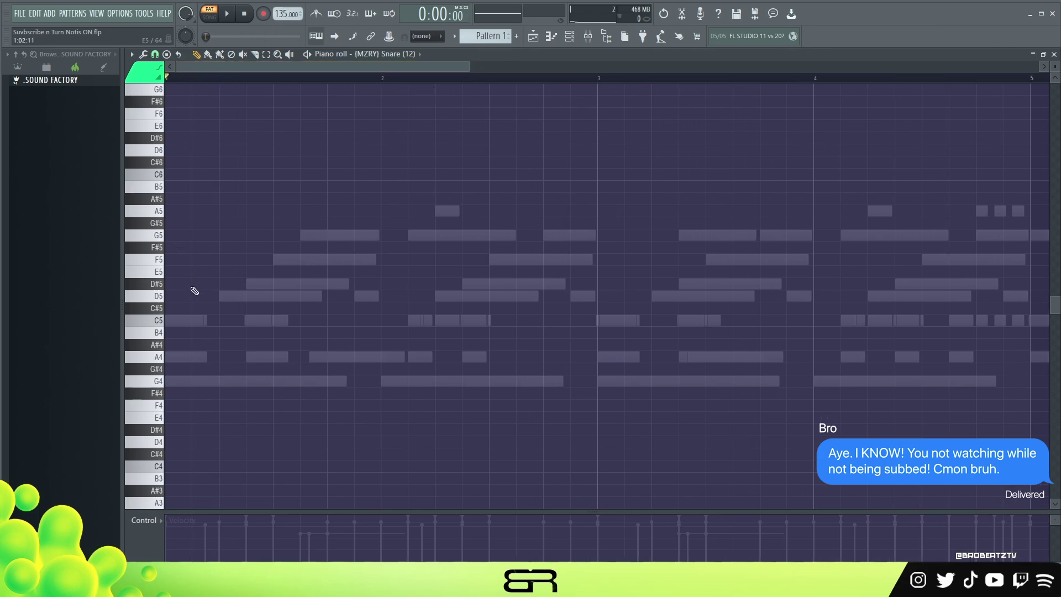
click(155, 54)
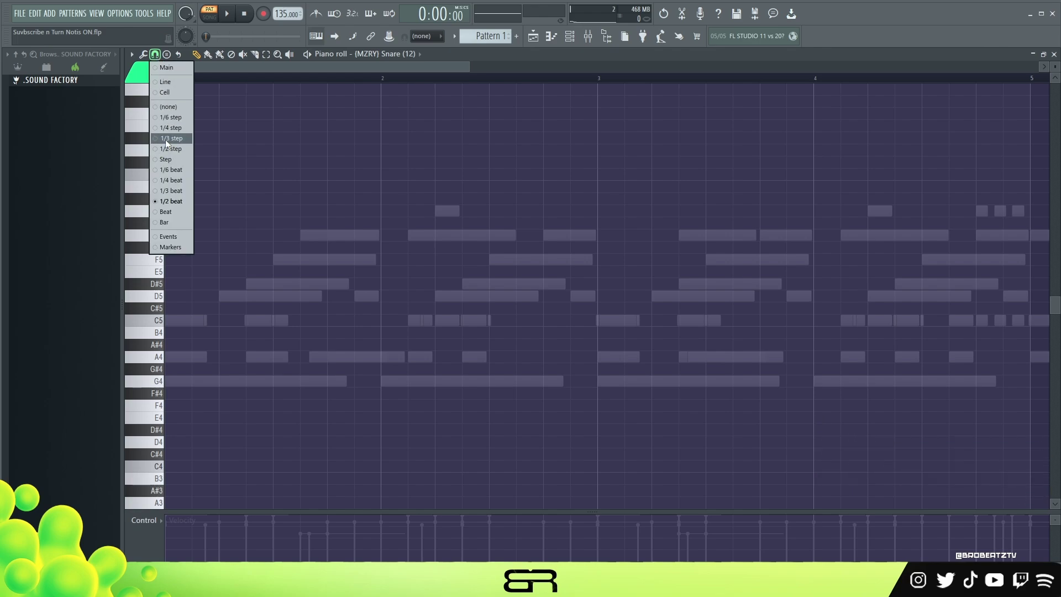
click(165, 139)
click(223, 298)
click(233, 299)
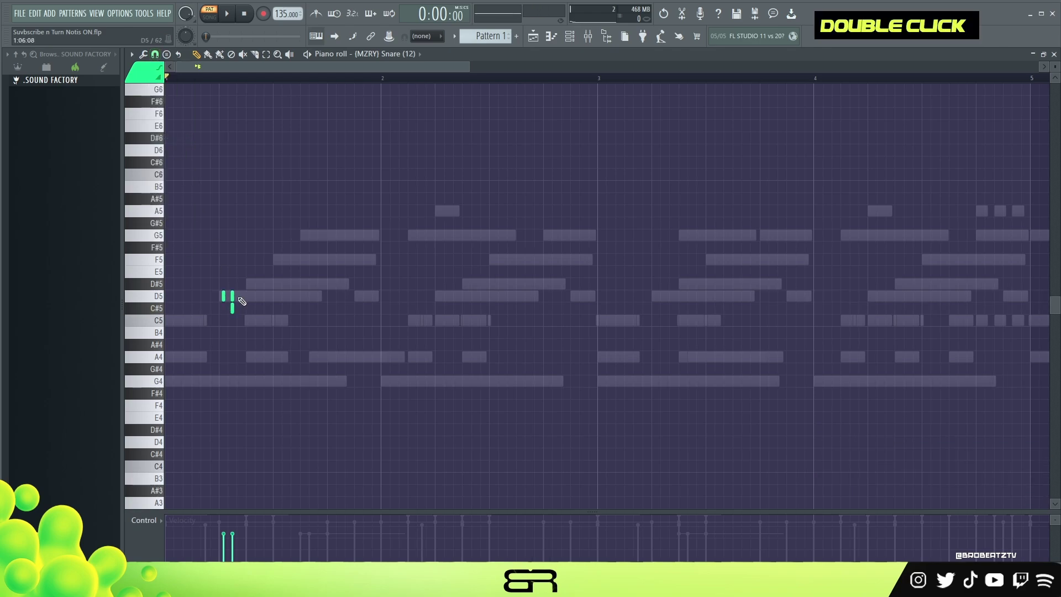
right_click(232, 298)
- Set the snap to 1/6 beat, place three consecutive D5 snare hits from beat 2 of bar 1 and play them
scroll(207, 70, up, 3)
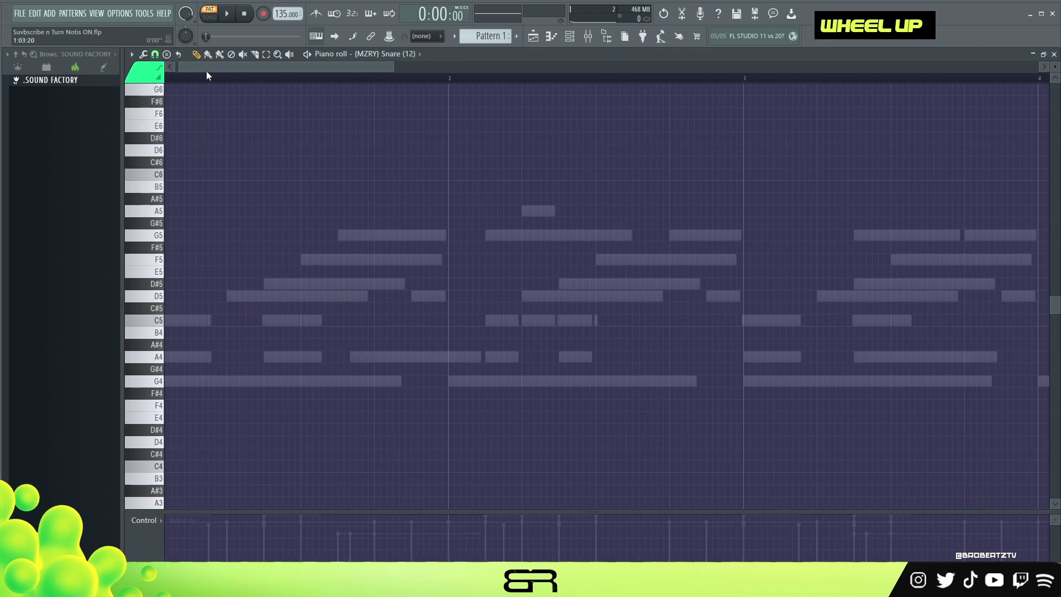
click(155, 54)
click(181, 170)
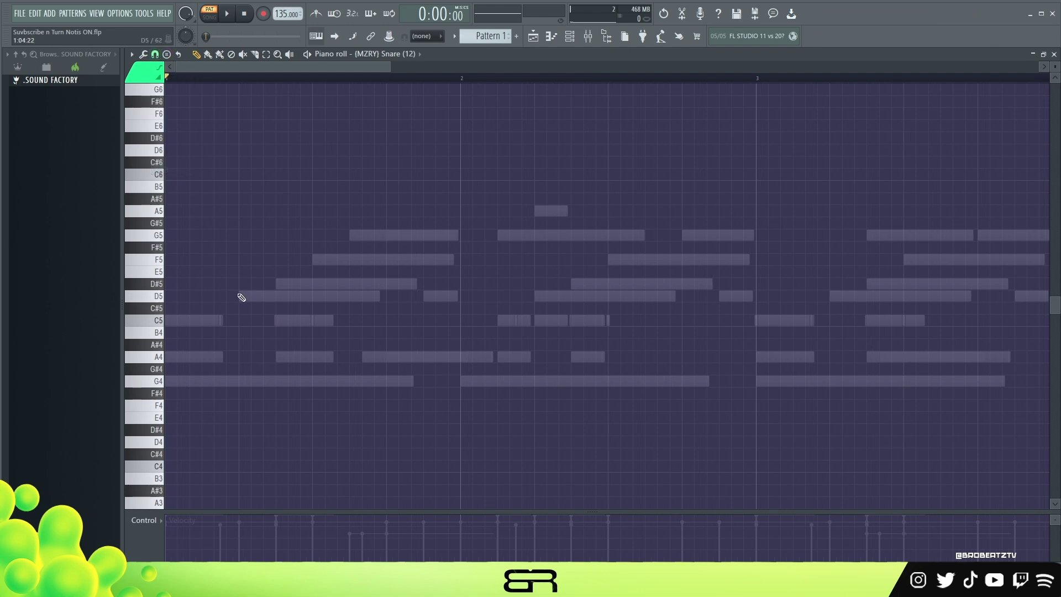
click(239, 297)
click(251, 297)
click(263, 296)
key(space)
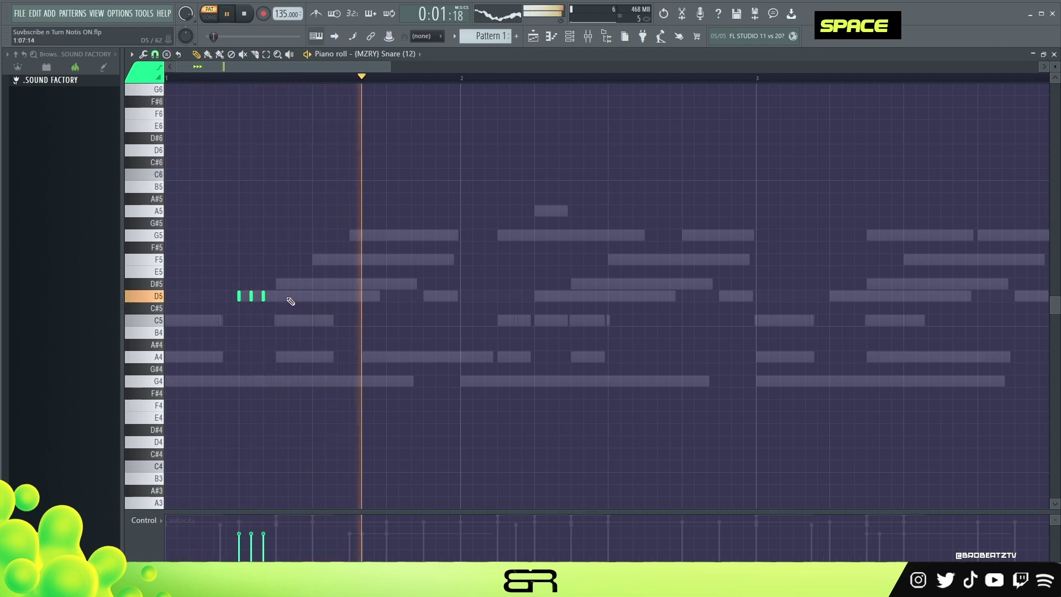
key(space)
- Try a seven-note 1/3 step snare roll from D5 down to A#4 at beat 3 of bar 1, play it and delete it
click(166, 78)
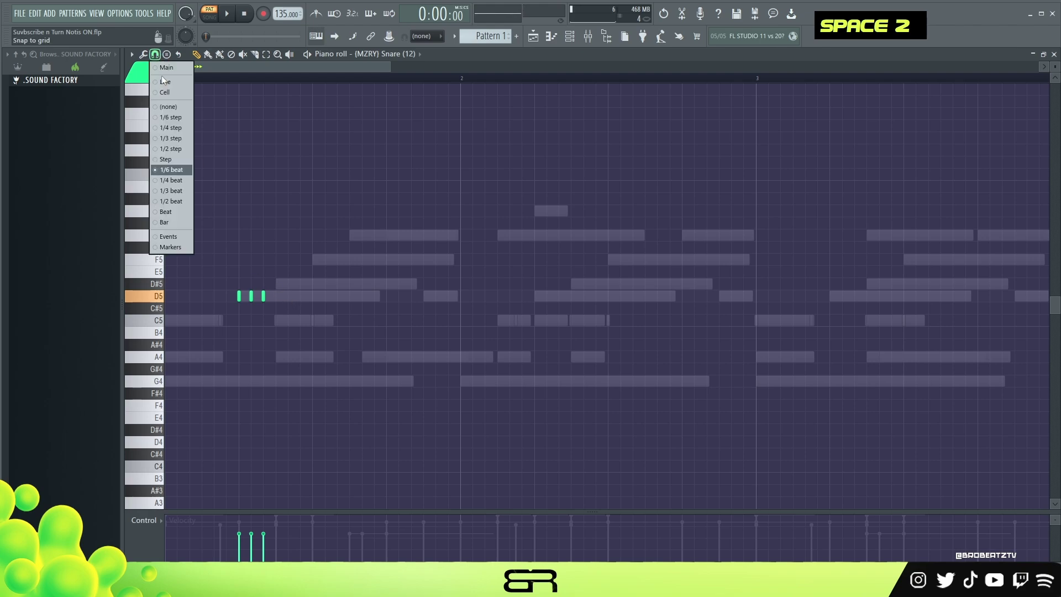
click(173, 138)
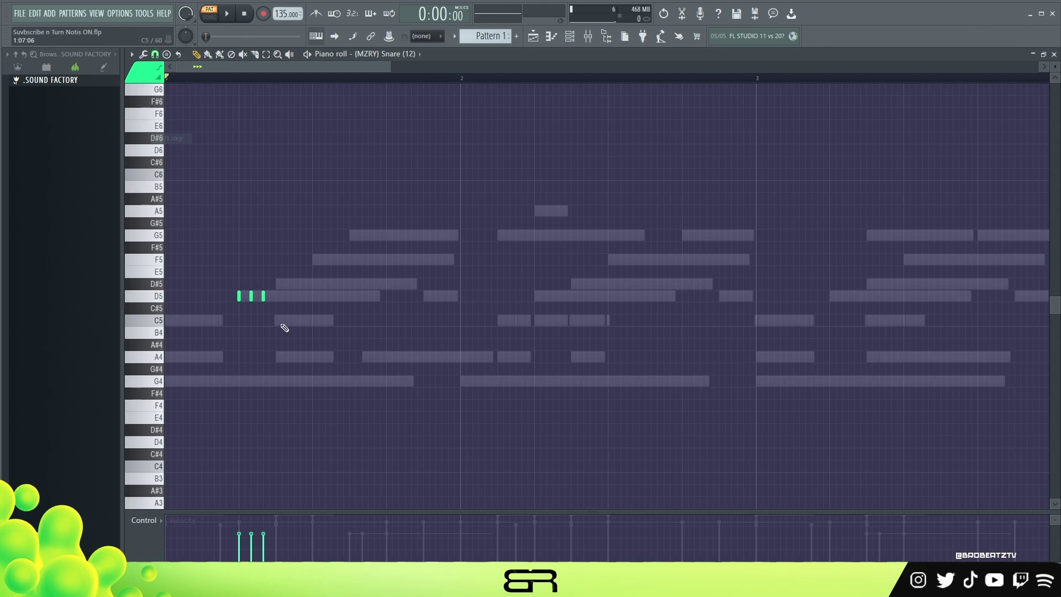
click(320, 307)
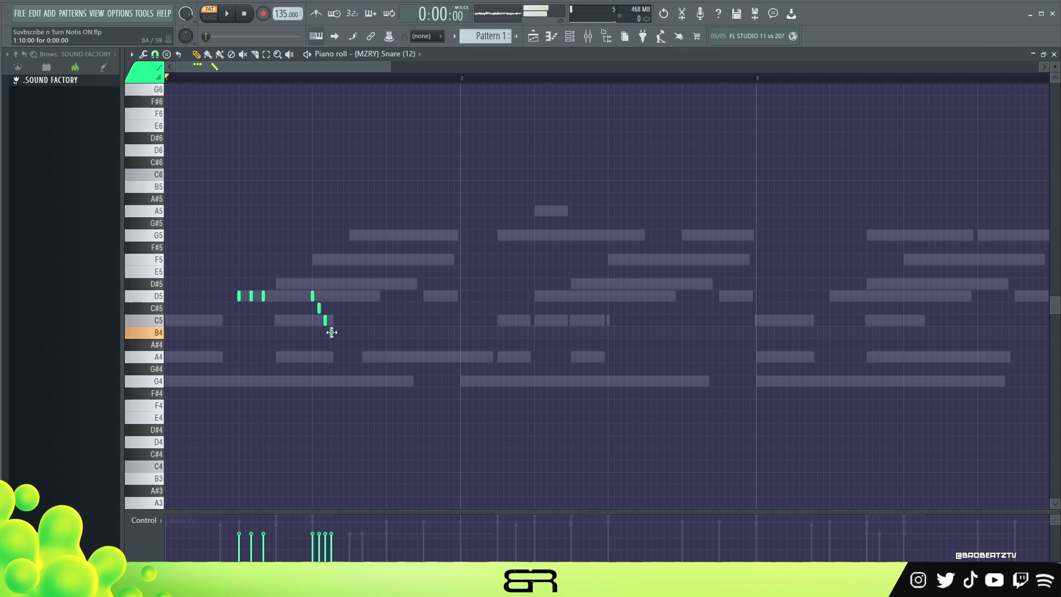
click(337, 344)
click(343, 344)
click(349, 344)
key(space)
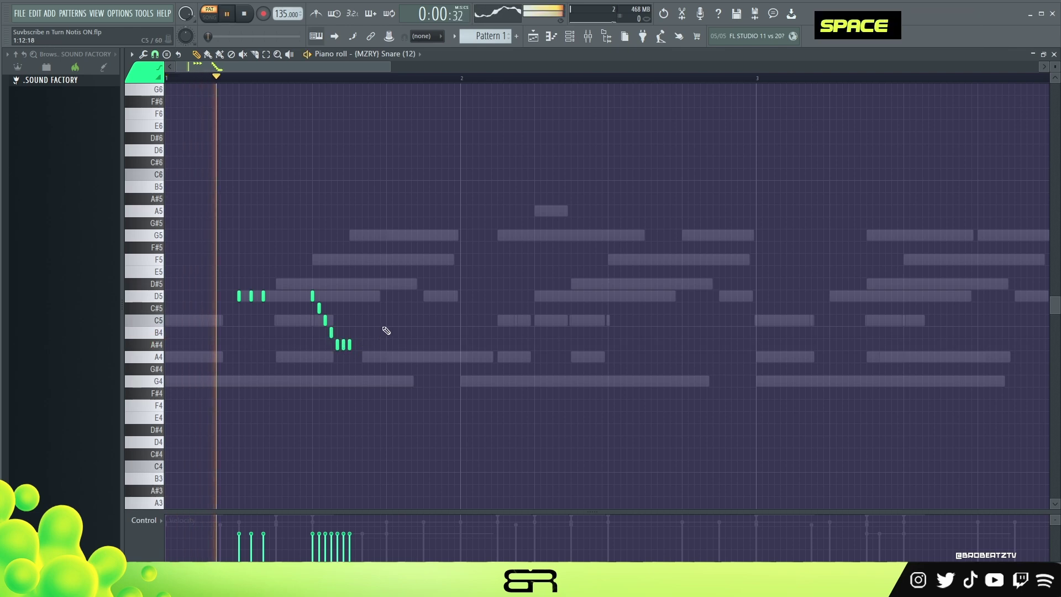
key(space)
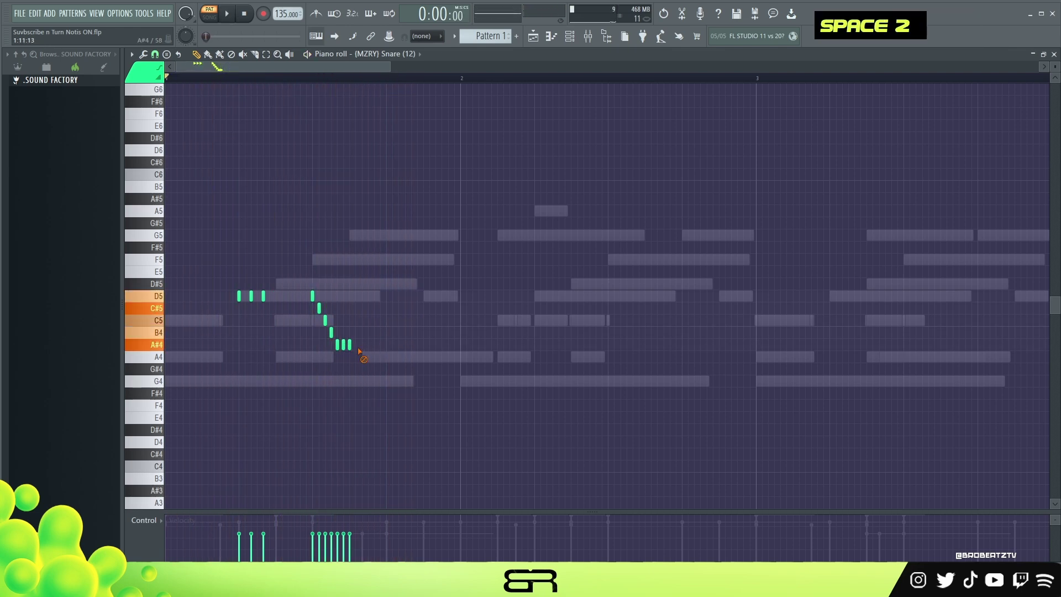
right_click(350, 345)
- Set the snap back to 1/6 beat and delete the three D5 snare hits in bar 1
click(164, 66)
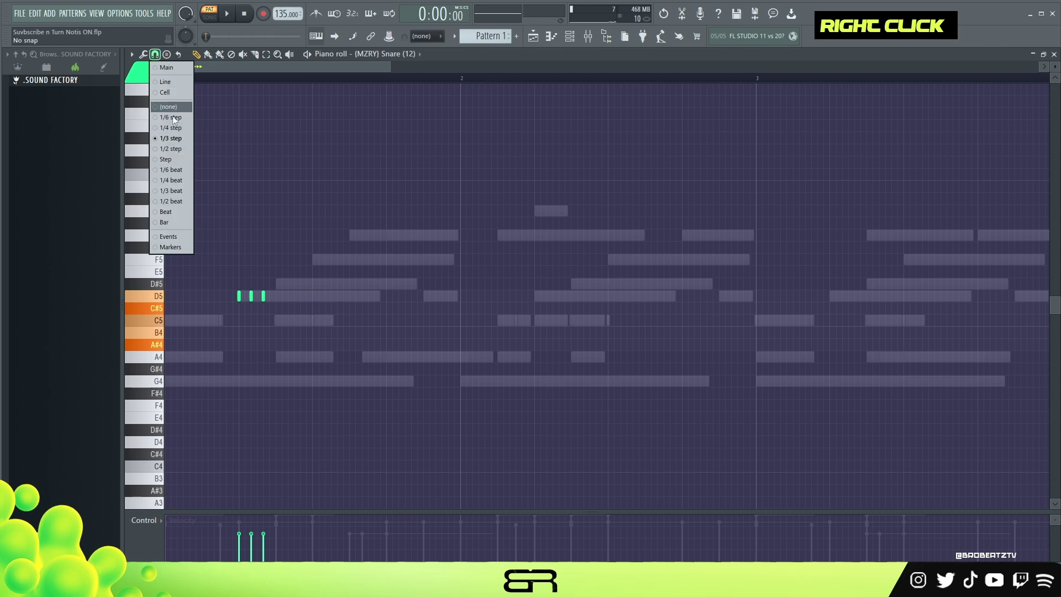
click(171, 170)
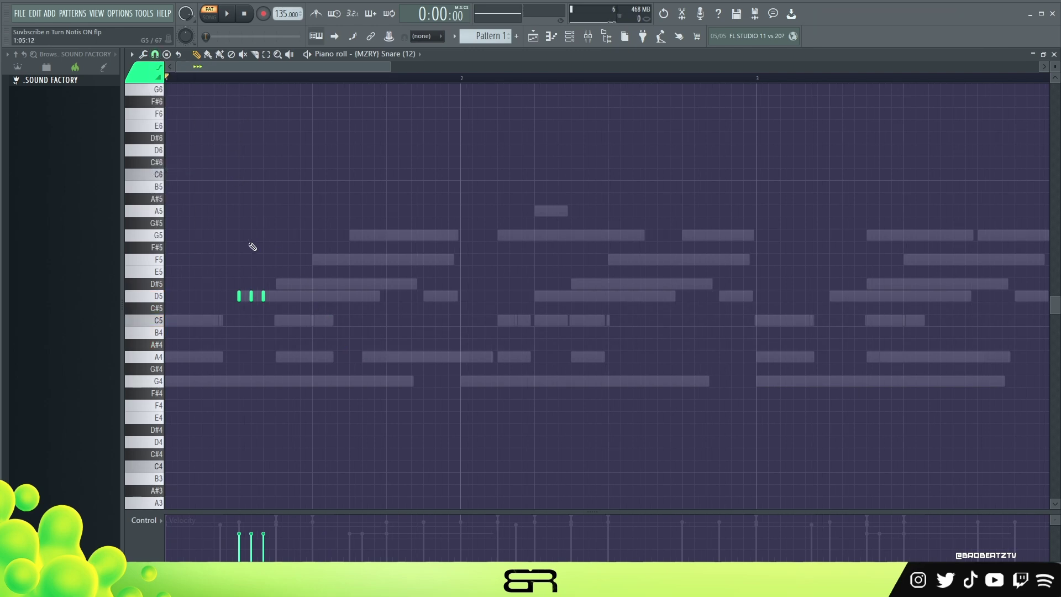
right_click(263, 298)
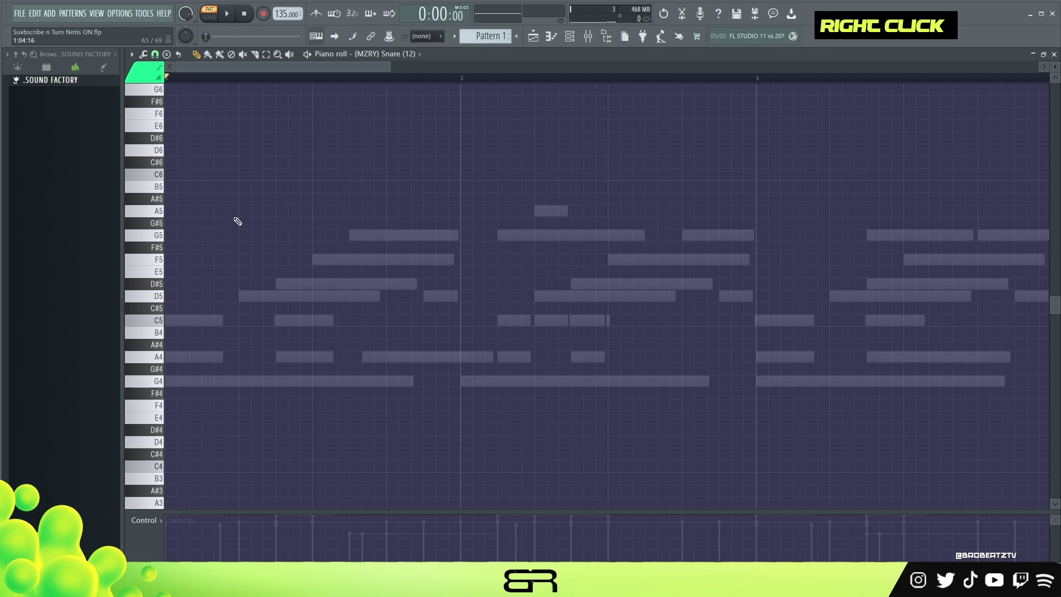
- Try two adjacent 1/6 beat D5 snare hits ending half a beat after beat 2 of bar 1, play them and delete them
key(space)
key(space)
click(264, 297)
key(space)
click(275, 296)
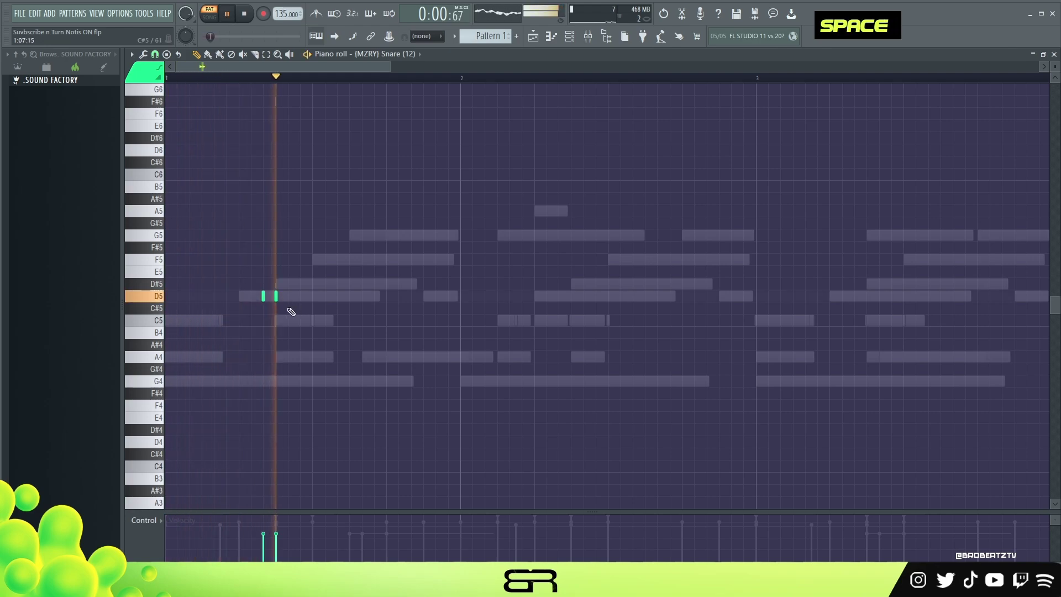
key(space)
key(space)
key(space)
key(space)
key(space)
right_click(263, 298)
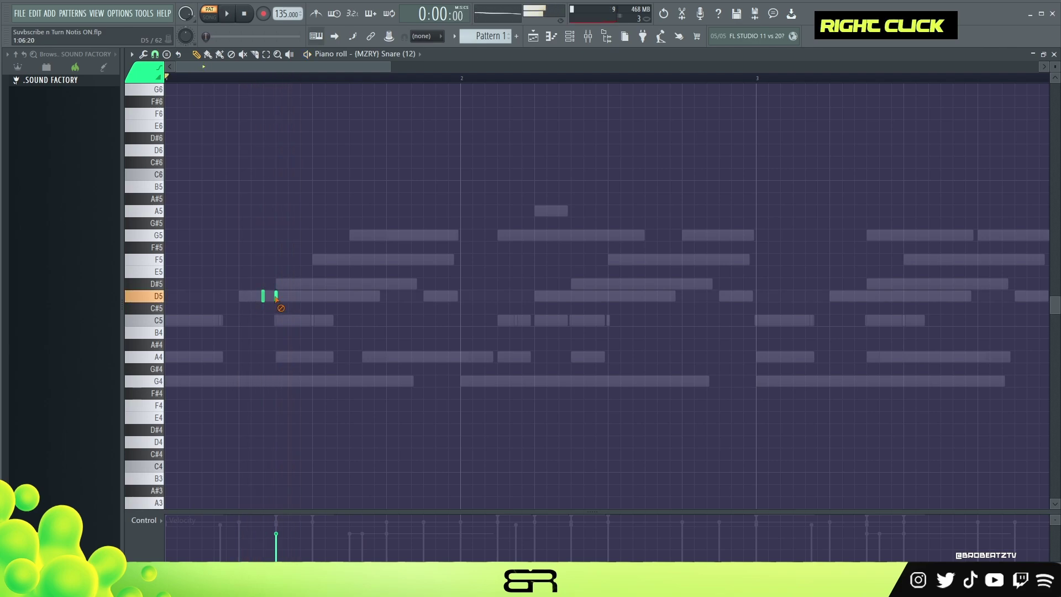
- Set the snap to 1/4 beat, place D5 snare hits a quarter and a half beat after beat 2 of bar 1 and play them
click(155, 53)
click(166, 182)
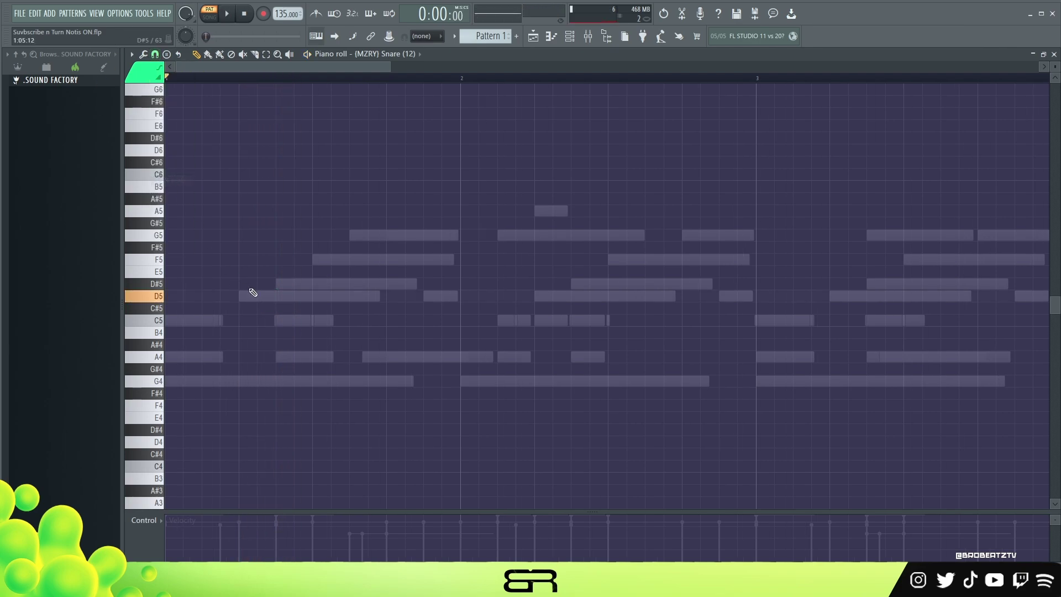
click(257, 296)
click(276, 297)
key(space)
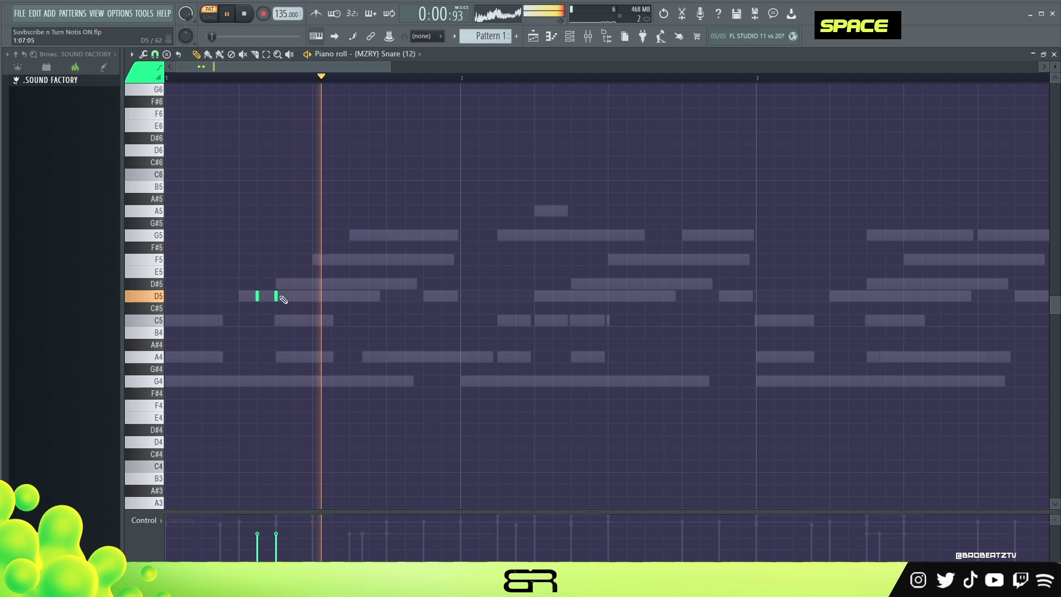
key(space)
- Raise the velocity of both D5 snare hits slightly while checking them in playback
key(space)
key(ctrl+a)
key(space)
scroll(310, 311, up, 1)
key(space)
alt+scroll(314, 314, up, 2)
scroll(314, 313, down, 2)
right_click(379, 315)
- Add D5 snare hits half a beat after beat 3 of bar 1 and half a beat after beat 2 of bar 2
key(space)
key(space)
click(349, 297)
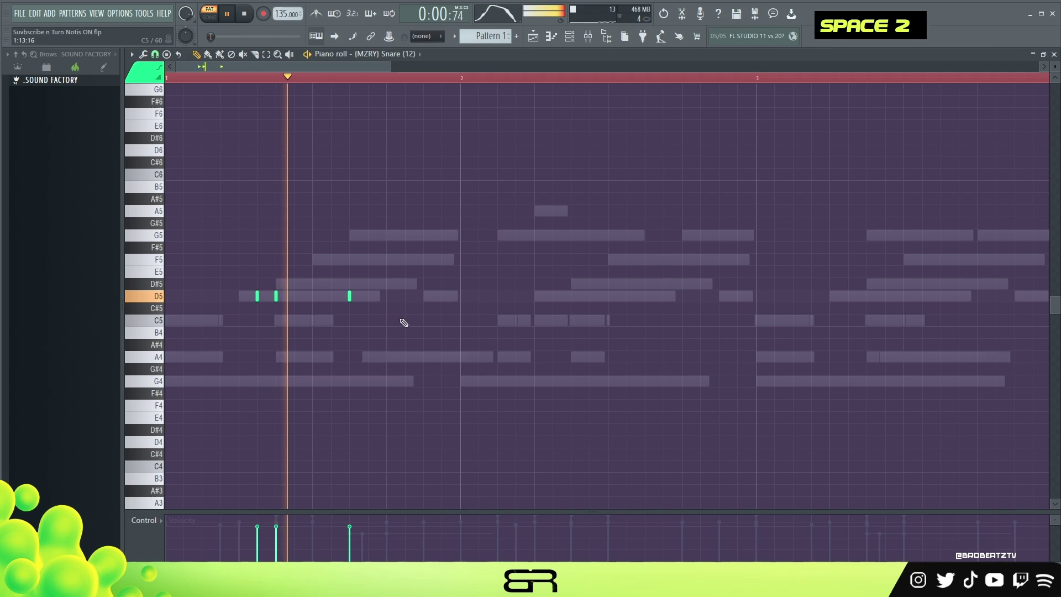
click(570, 297)
key(space)
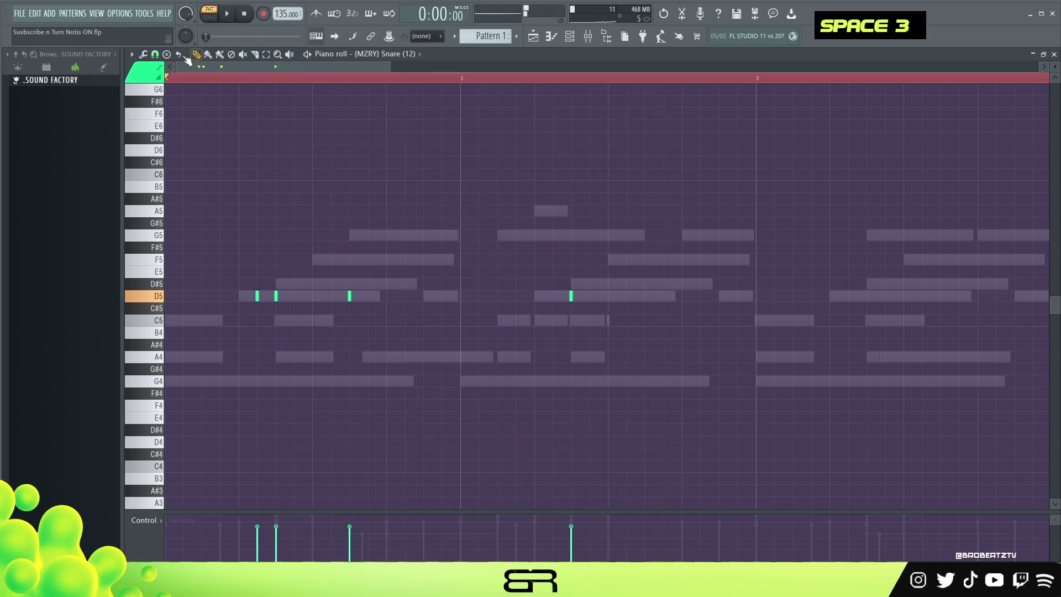
- Set the snap to 1/3 beat and place a three-hit G4 snare triplet on beat 4 of bar 2, then play it
click(155, 54)
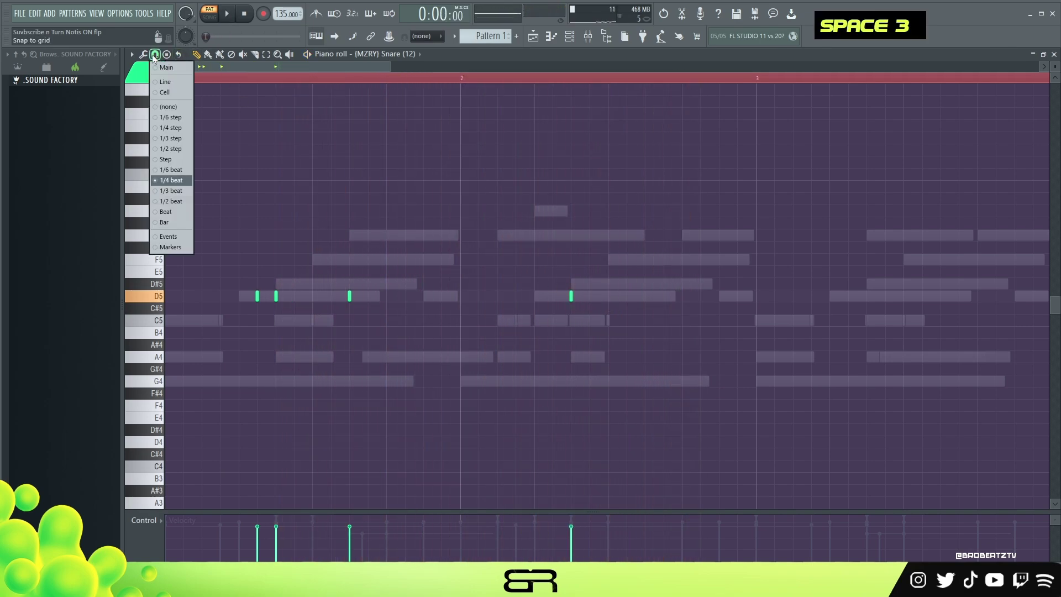
click(172, 191)
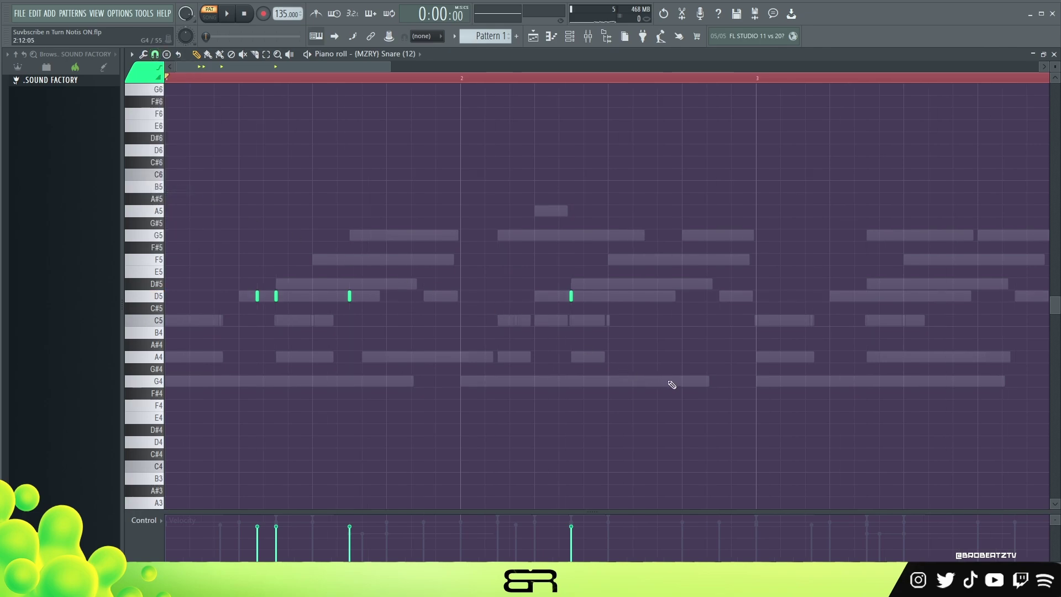
click(707, 381)
click(731, 382)
key(space)
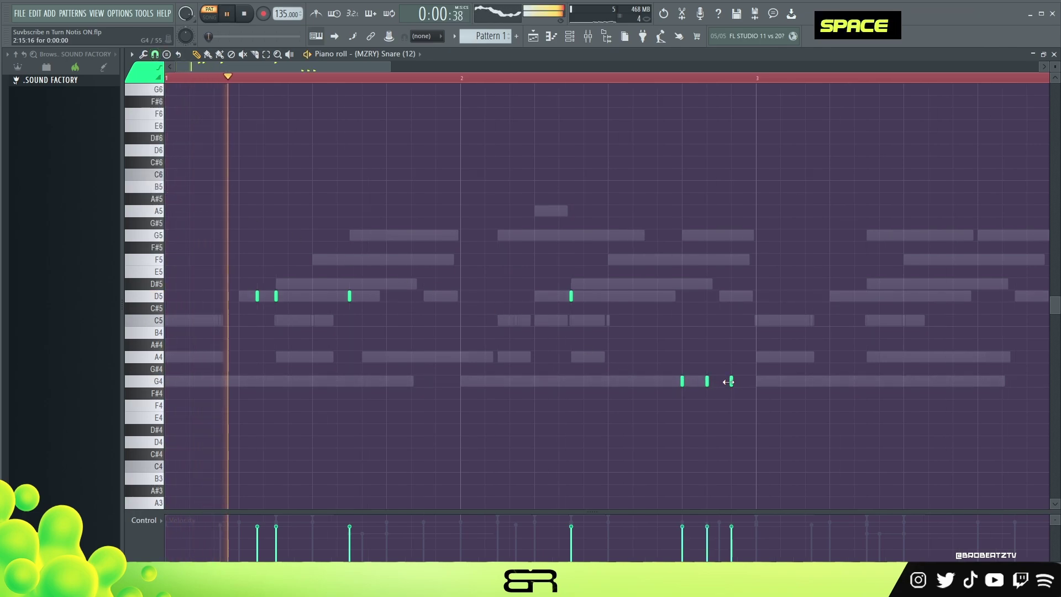
- Lower the velocities of the first and last G4 triplet hits and raise the middle one slightly
click(729, 537)
drag(725, 538, 688, 535)
key(space)
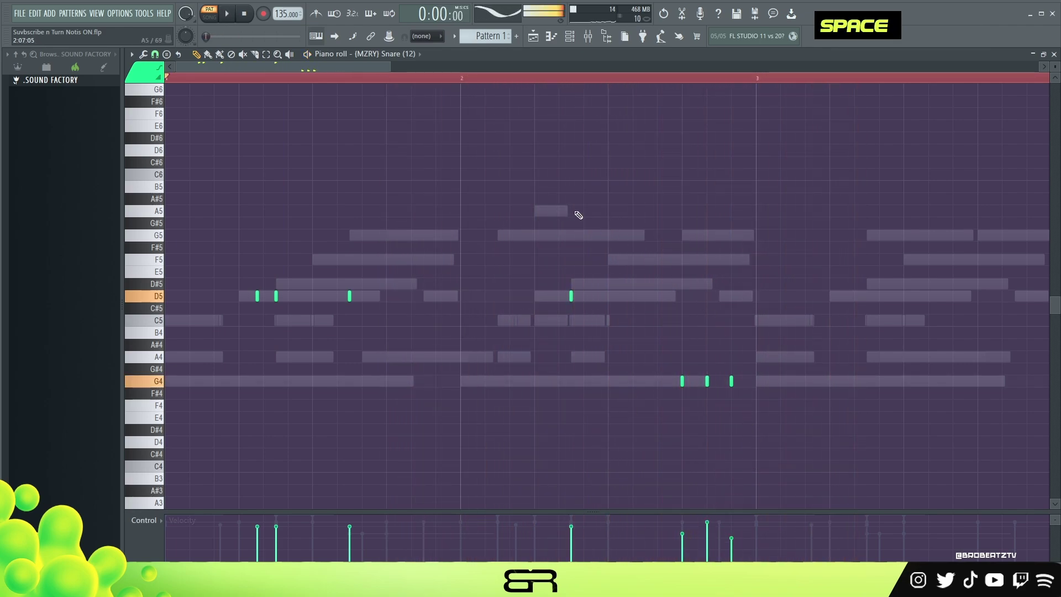
drag(643, 354, 761, 398)
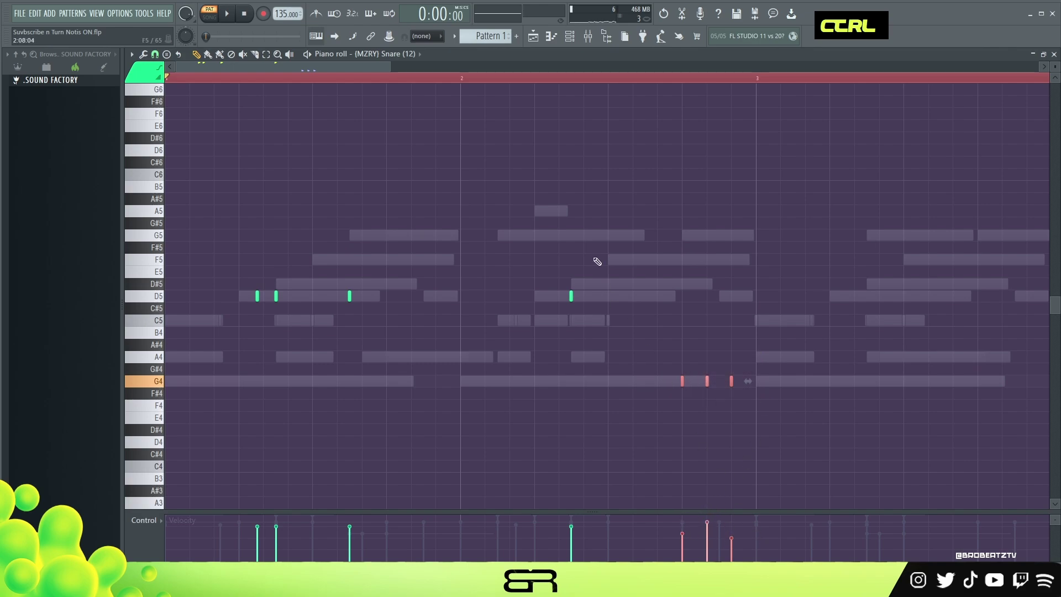
right_click(597, 261)
- Set the snap to 1/2 beat and place C5 snare hits half a beat after beats 2 and 3 of bar 3 during playback
drag(372, 64, 462, 79)
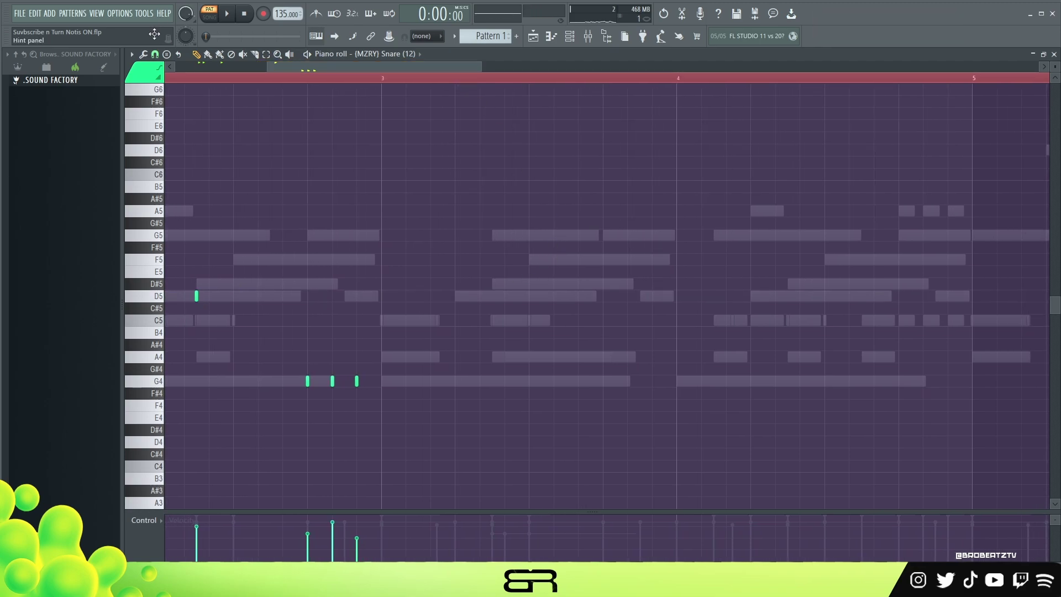
right_click(155, 53)
click(168, 202)
key(space)
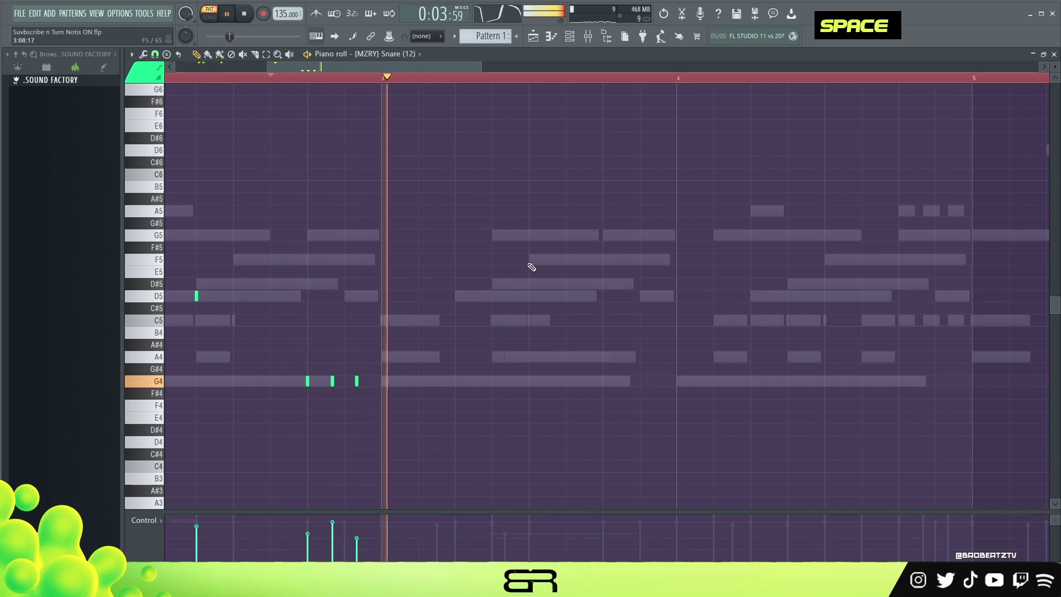
key(space)
key(space)
click(492, 320)
key(space)
key(space)
click(566, 320)
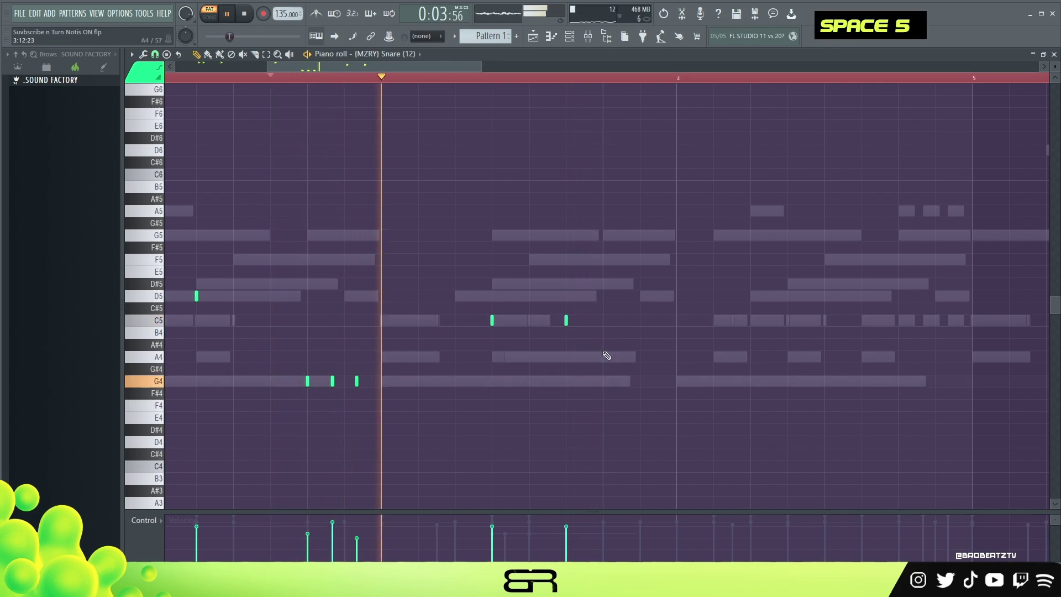
- Copy the two C5 snare hits of bar 3 to half a beat after beats 1 and 2 of bar 4, then play them
key(space)
ctrl+drag(605, 303, 459, 359)
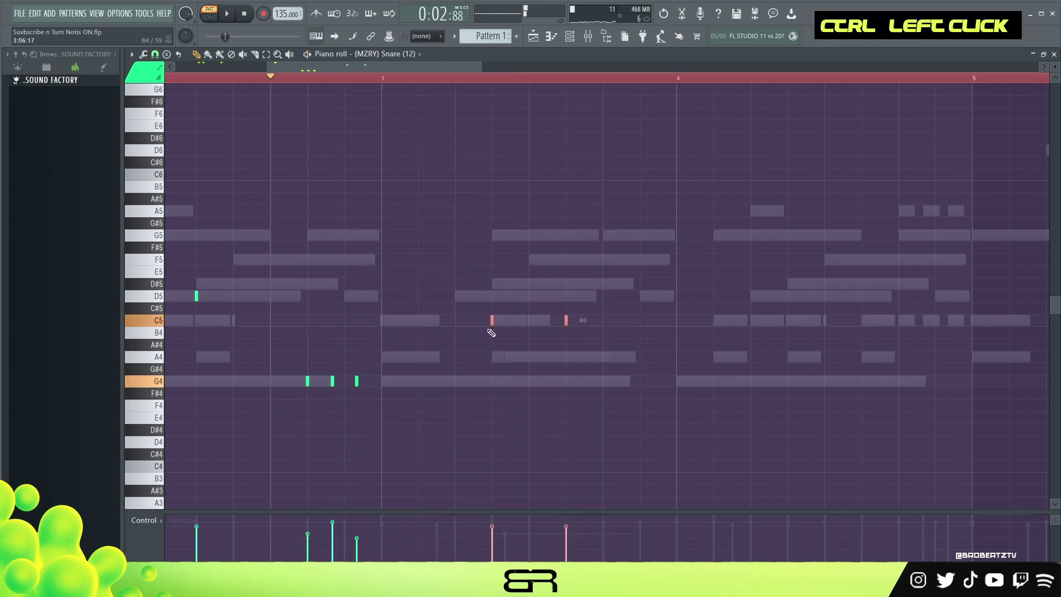
key(space)
shift+drag(491, 324, 723, 334)
right_click(689, 372)
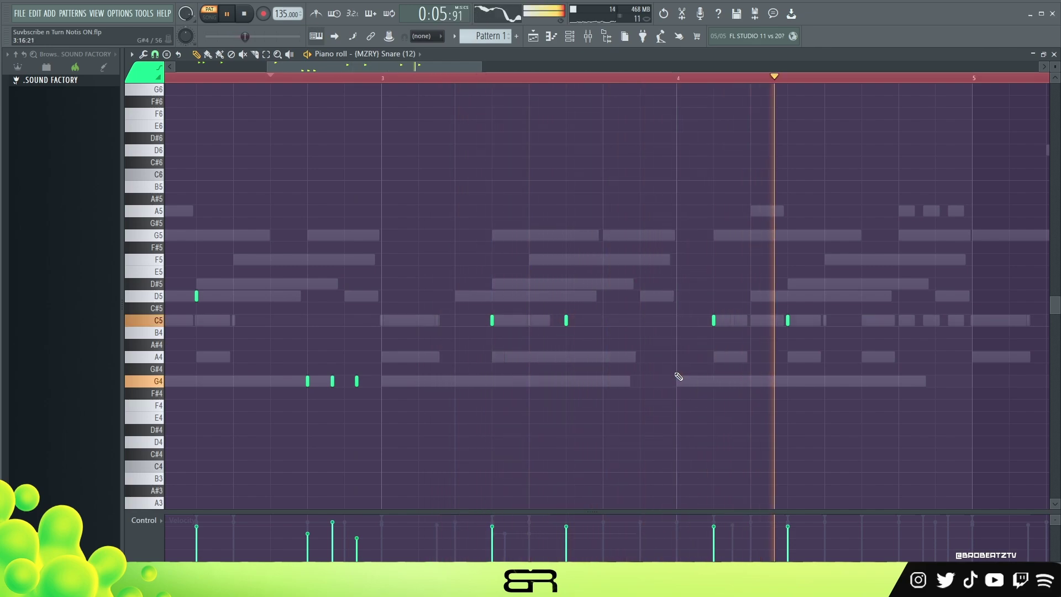
key(space)
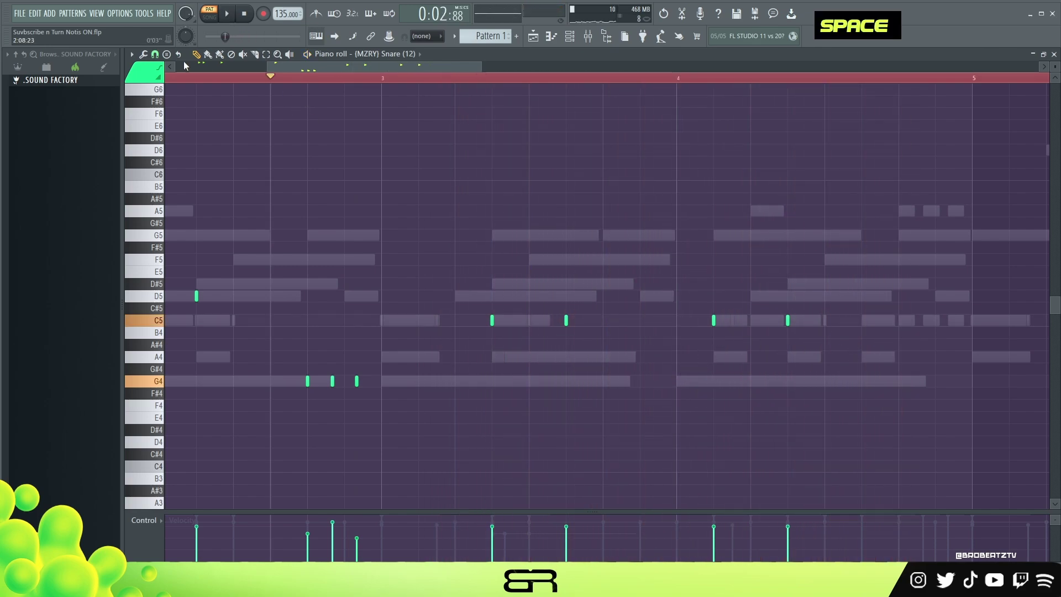
- Set the snap to 1/3 beat and place a three-hit C5 snare triplet on beat 4 of bar 4
click(155, 54)
click(176, 192)
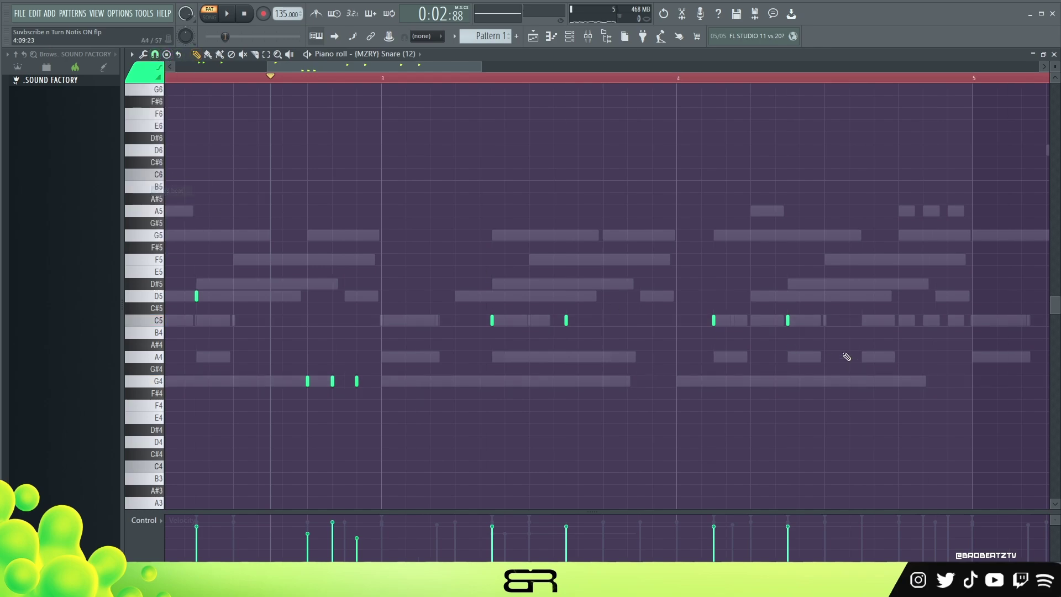
click(901, 321)
click(923, 320)
click(942, 320)
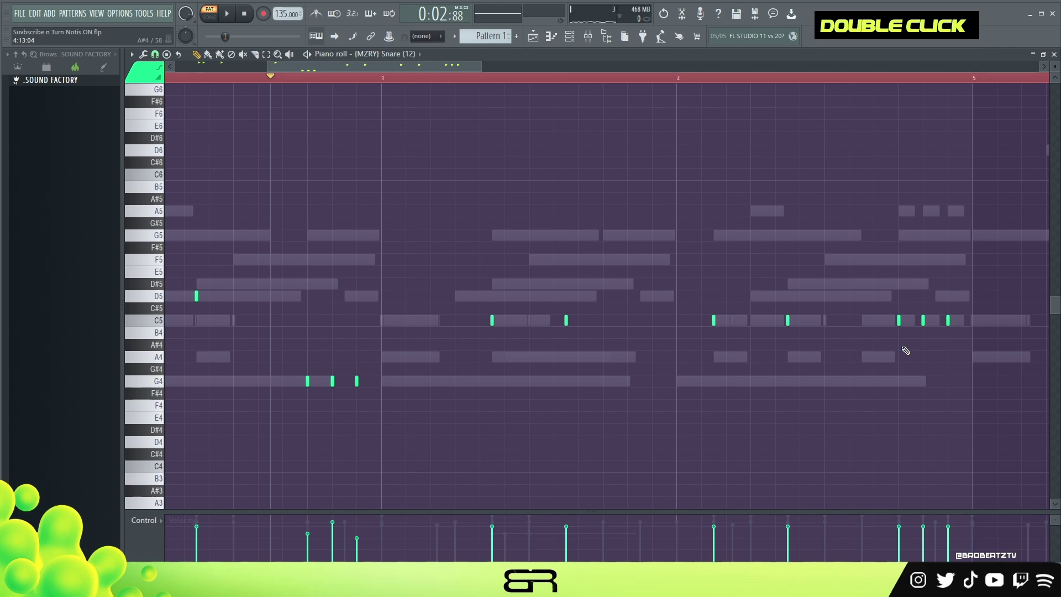
- Layer descending A4, G4, F4 and ascending D#5, F5, G5 hits over the bar 4 triplet, add G5 on bar 5's downbeat, and play it
click(899, 357)
click(923, 381)
click(899, 285)
click(923, 259)
key(space)
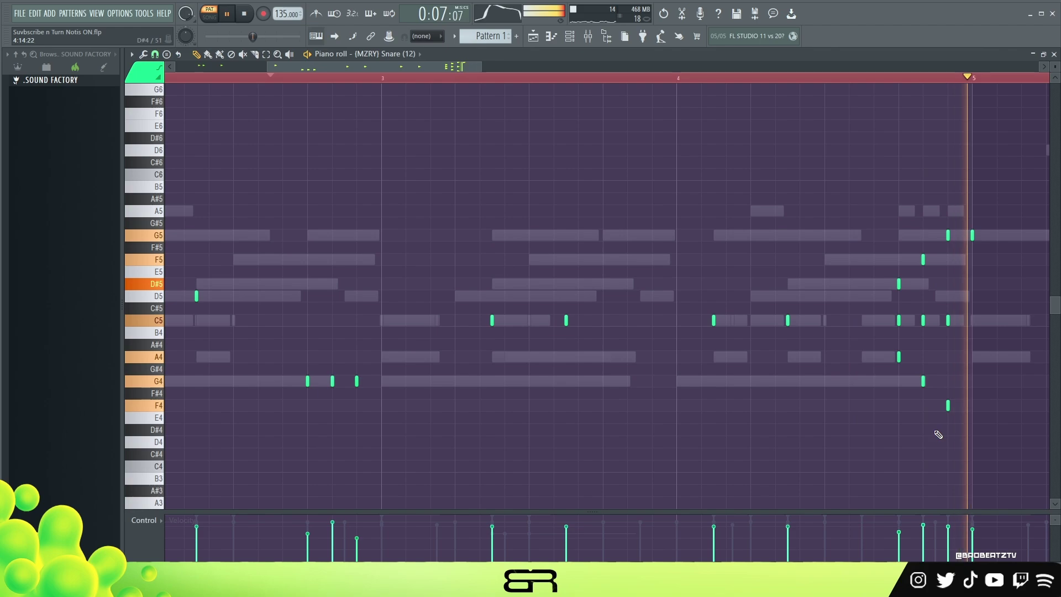
ctrl+right_click(799, 225)
key(space)
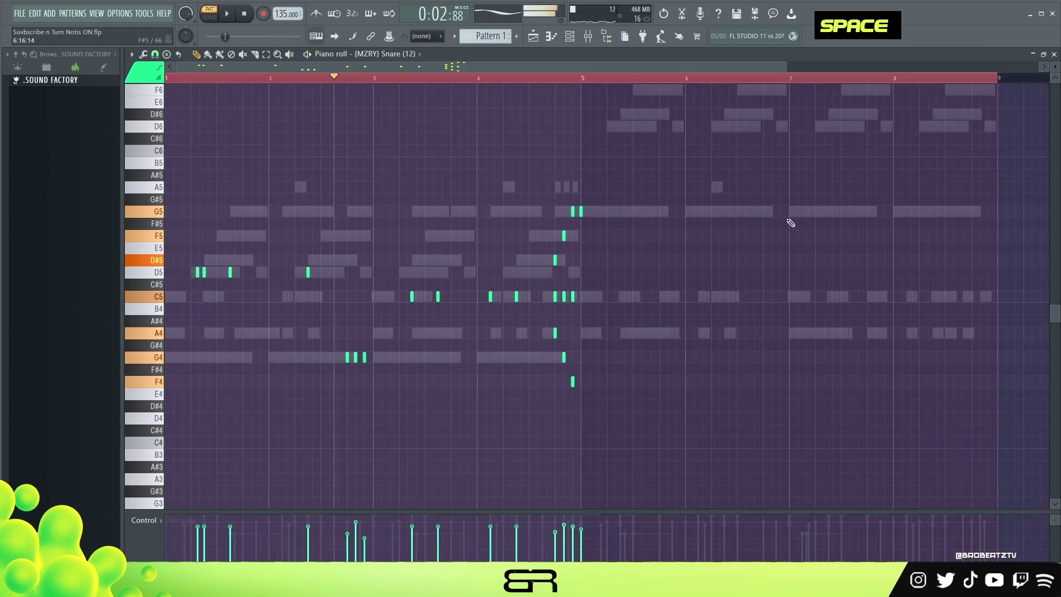
- Duplicate the whole four-bar snare pattern into bars 5 to 8 and delete the extra G5 hit at the start of bar 9
key(ctrl+a)
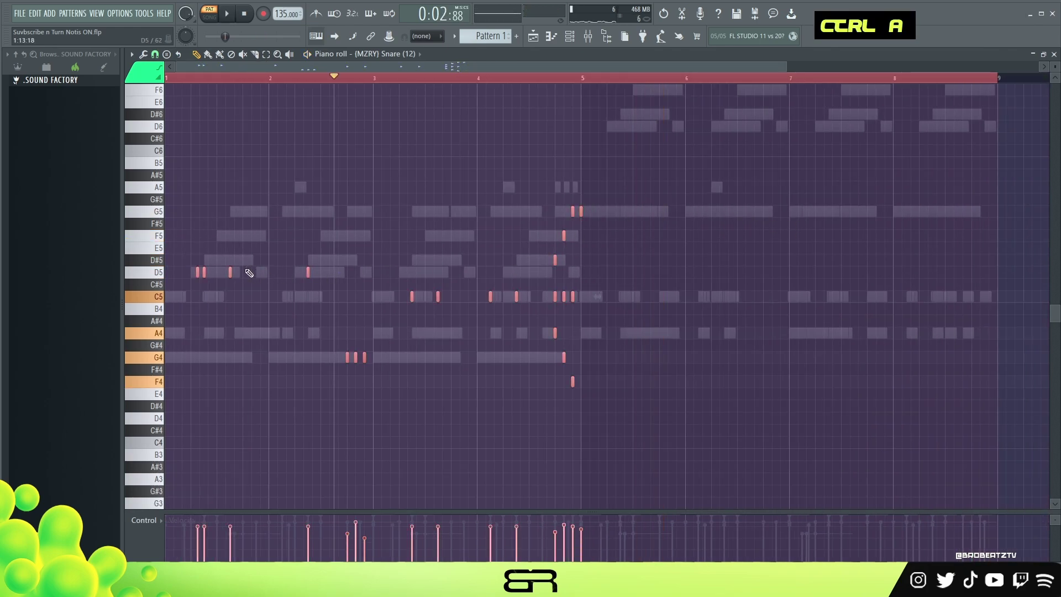
drag(232, 272, 628, 297)
key(ctrl+z)
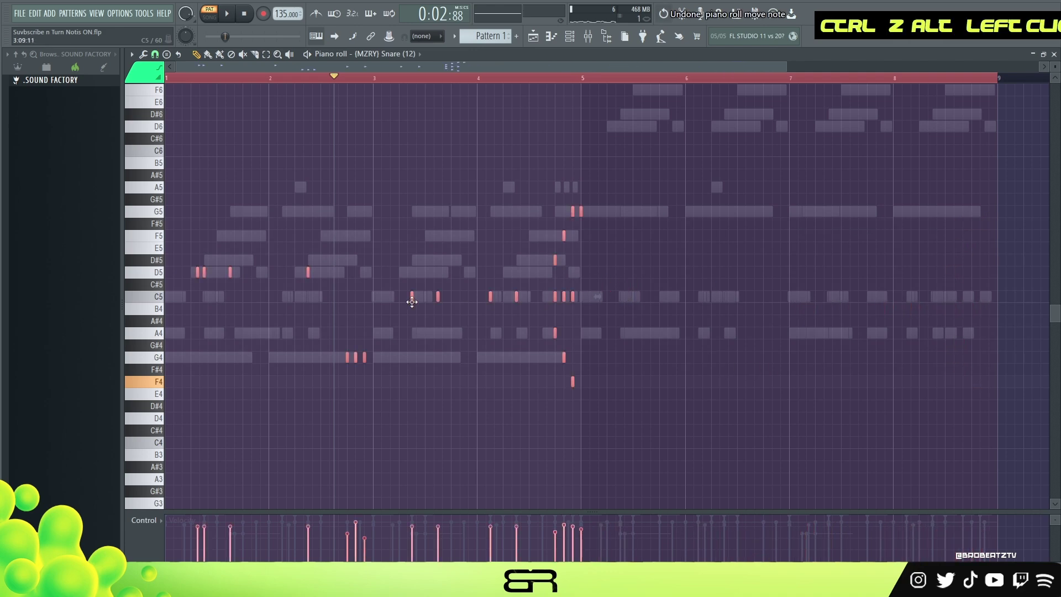
drag(230, 273, 593, 296)
key(ctrl+z)
drag(230, 272, 645, 292)
right_click(998, 211)
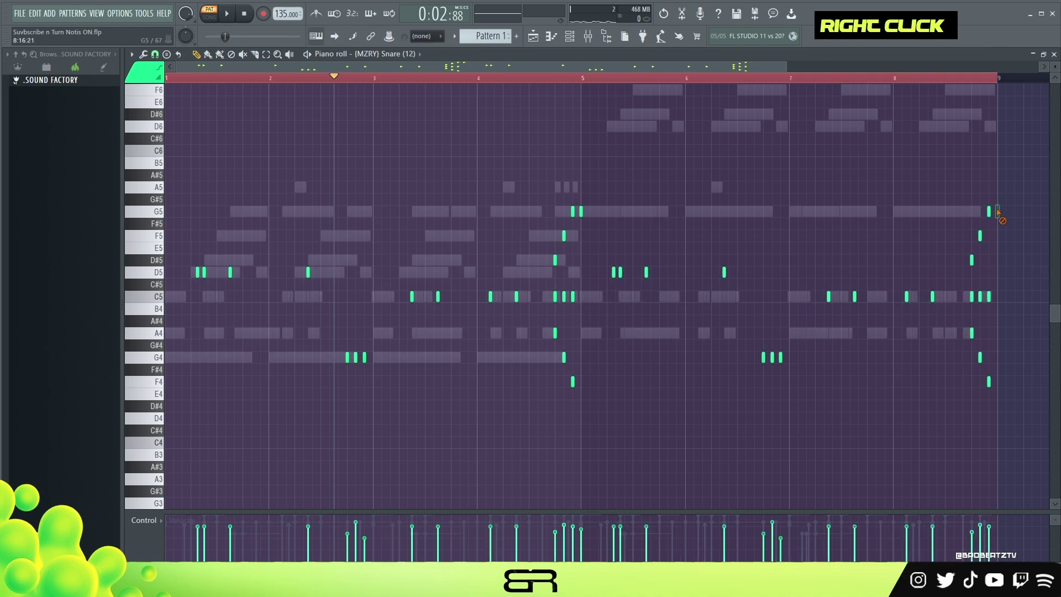
- Delete the first D5 hit of bar 5, then copy a D5 hit to half a beat after beat 1 of bar 6 using 1/2 beat snap
scroll(676, 98, up, 3)
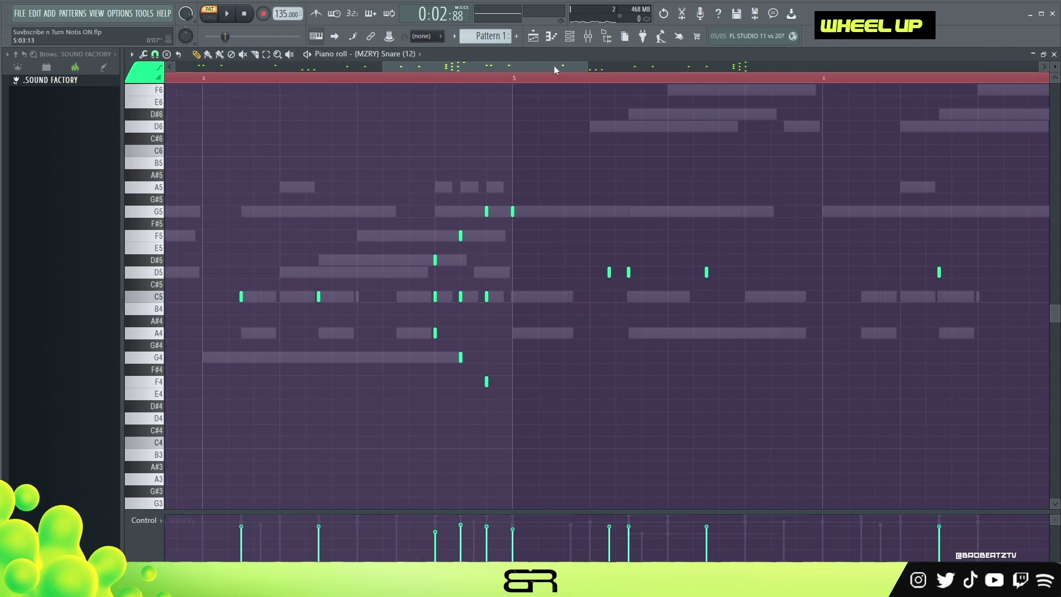
drag(554, 66, 584, 67)
right_click(481, 273)
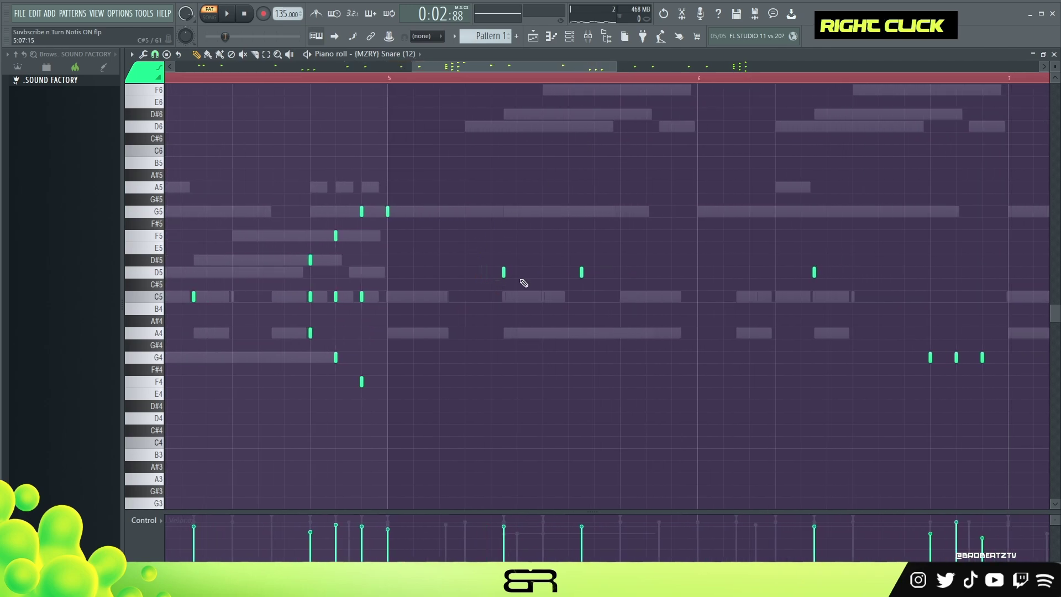
ctrl+click(582, 280)
click(156, 54)
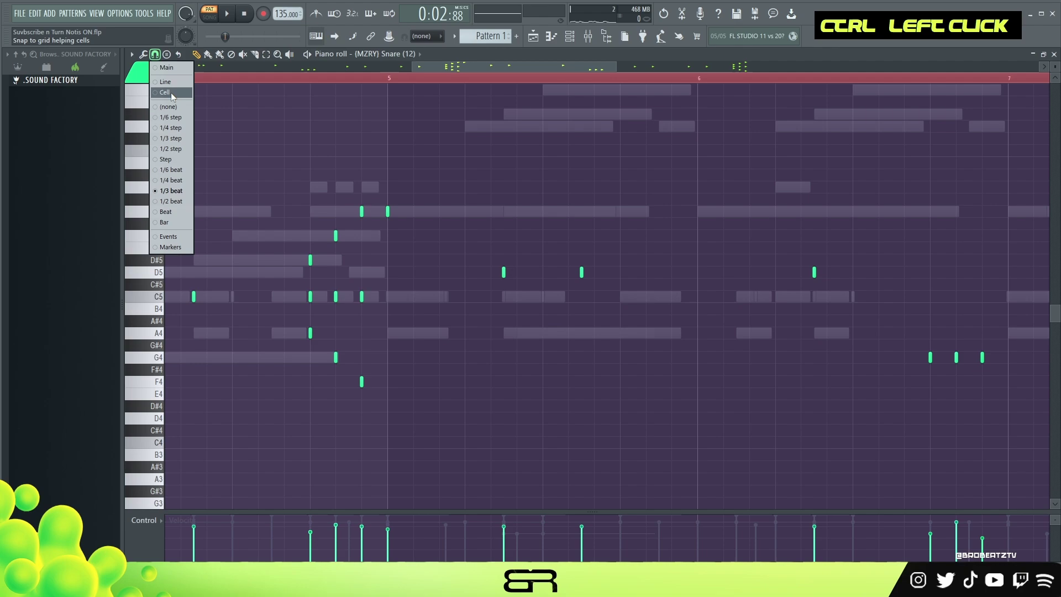
click(181, 200)
ctrl+click(582, 272)
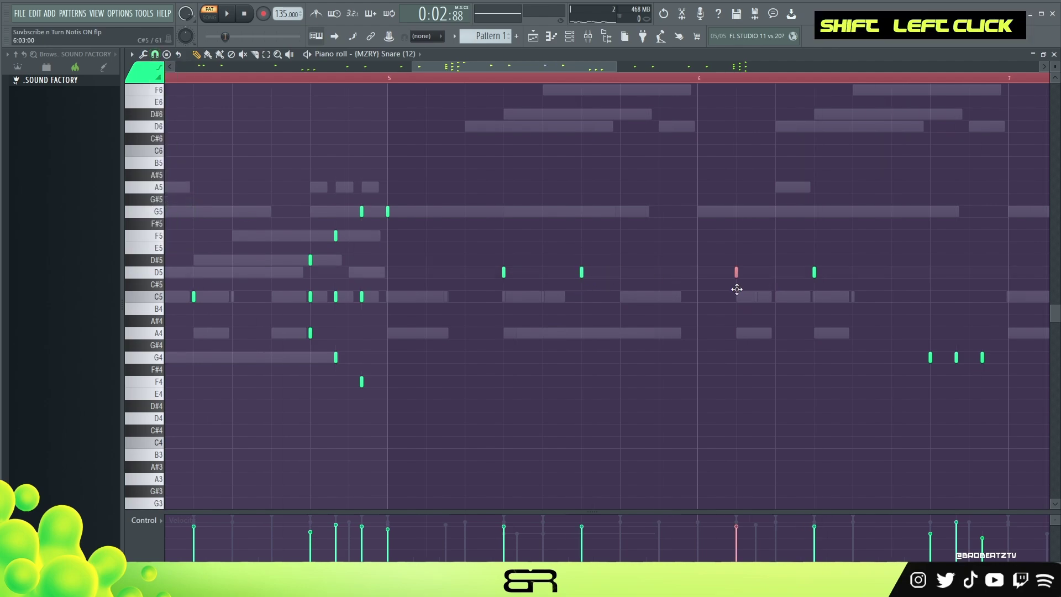
- Show the full eight-bar snare pattern and play it from the start of bar 1
ctrl+right_click(710, 234)
right_click(205, 78)
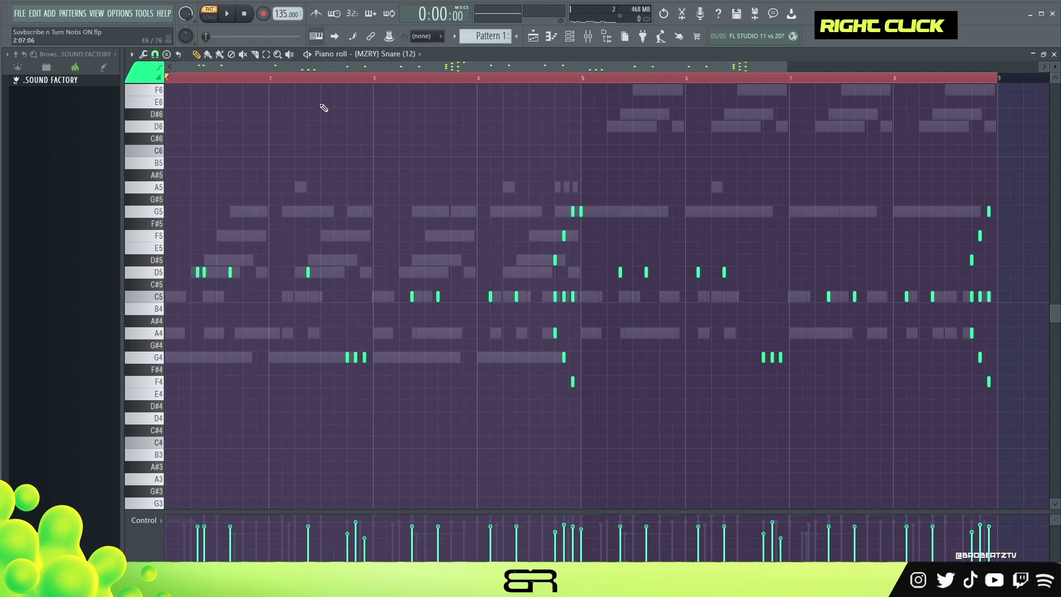
key(space)
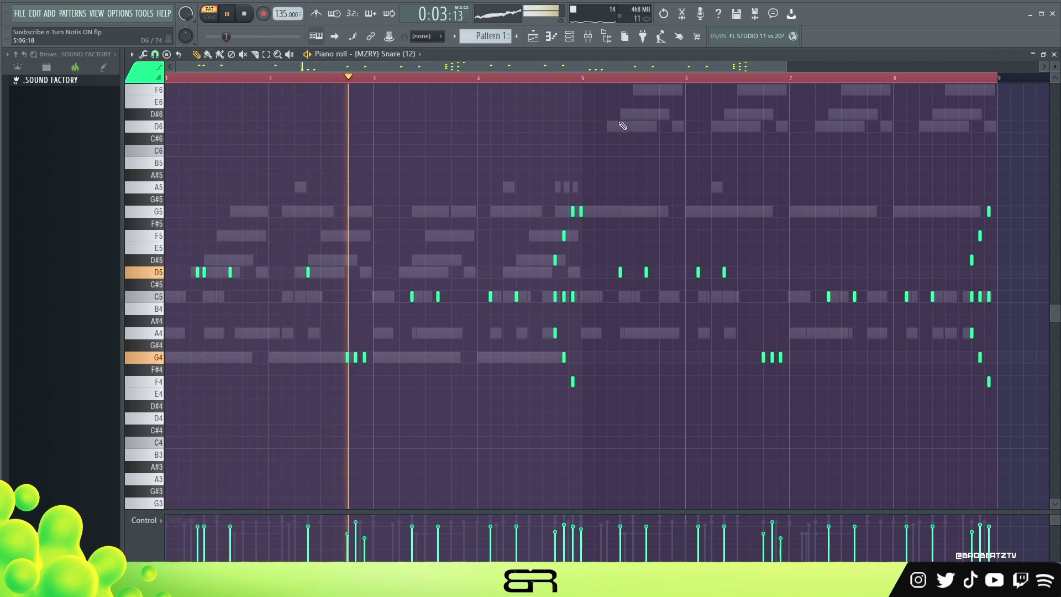
- Review the Serum_x64 melody and the (MZRY) 808 (15) notes in the piano roll during playback, return to the channel rack and stop
click(577, 40)
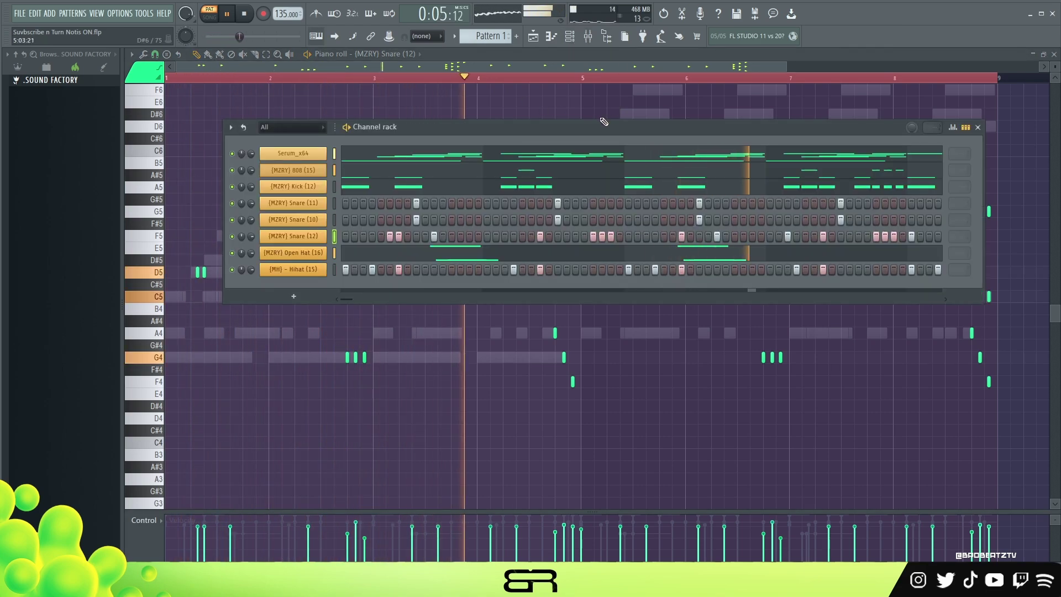
click(564, 157)
ctrl+right_click(598, 187)
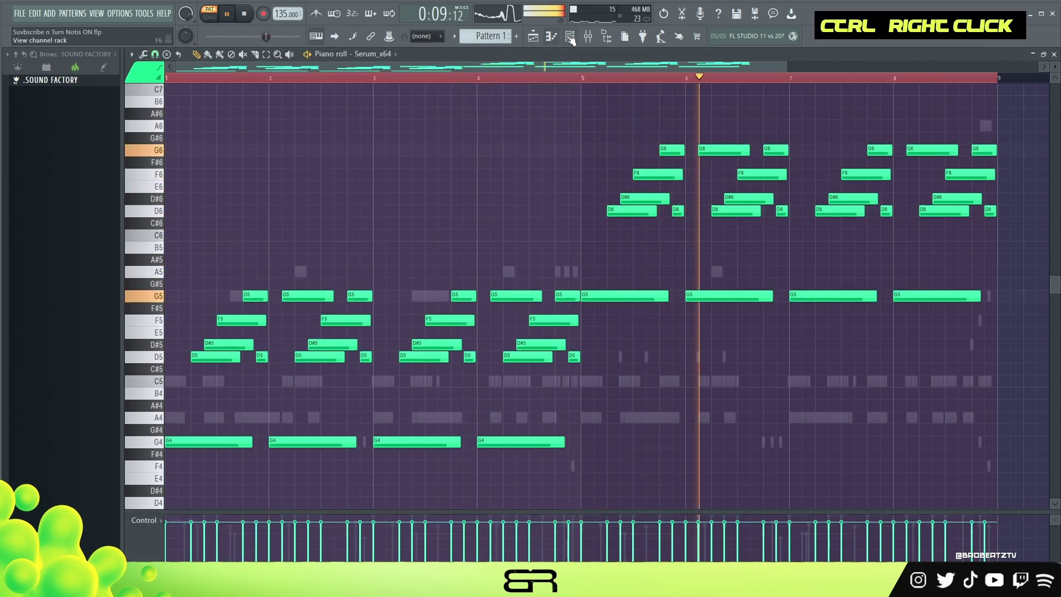
click(572, 38)
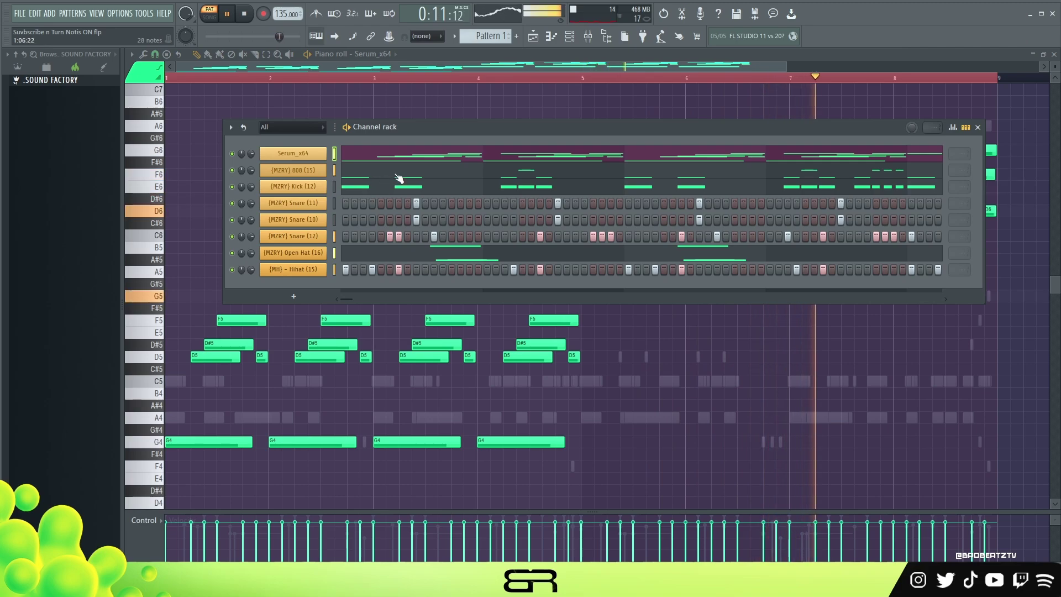
click(397, 173)
key(F6)
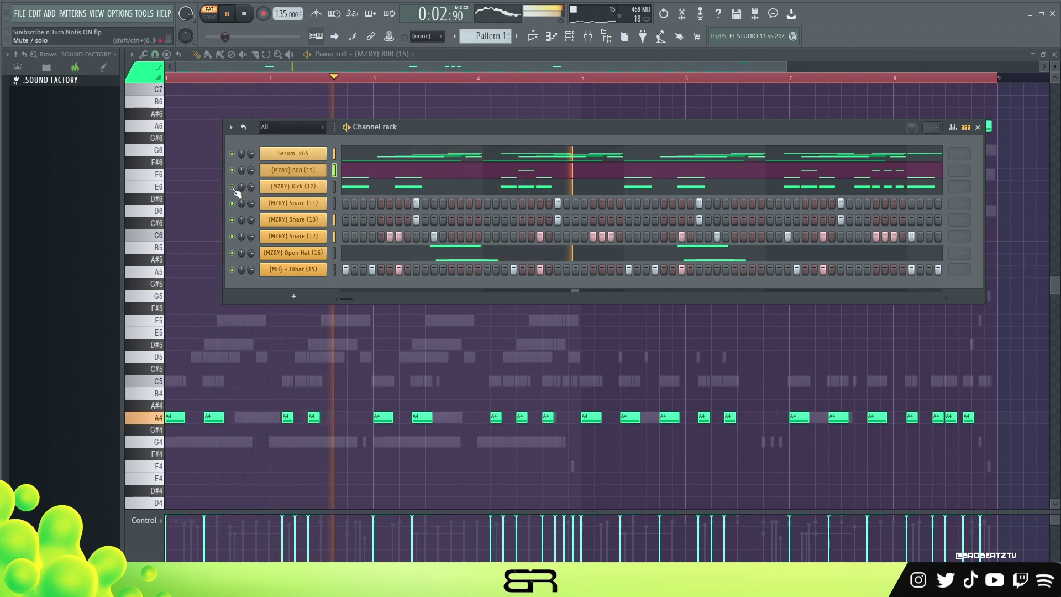
key(space)
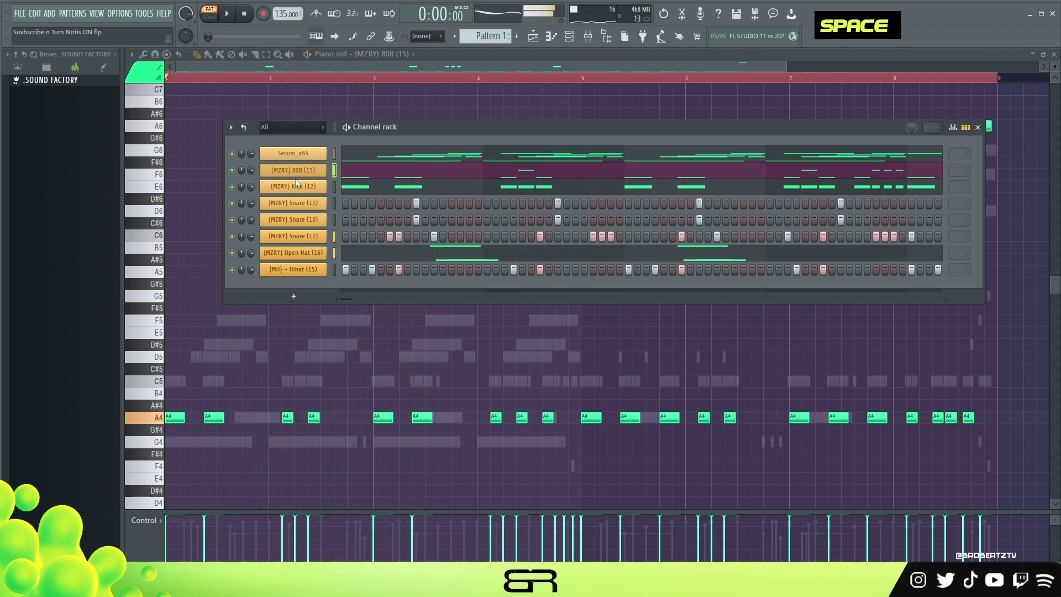